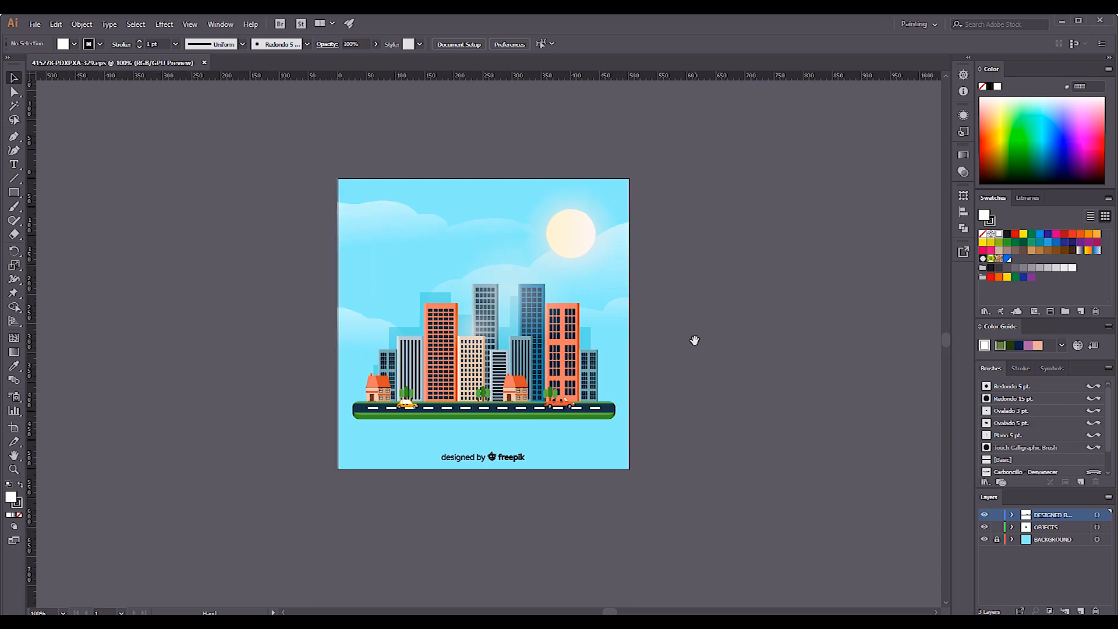
Create a new 1920 × 1080 px document.
{"action": "key", "text": "ctrl+n"}
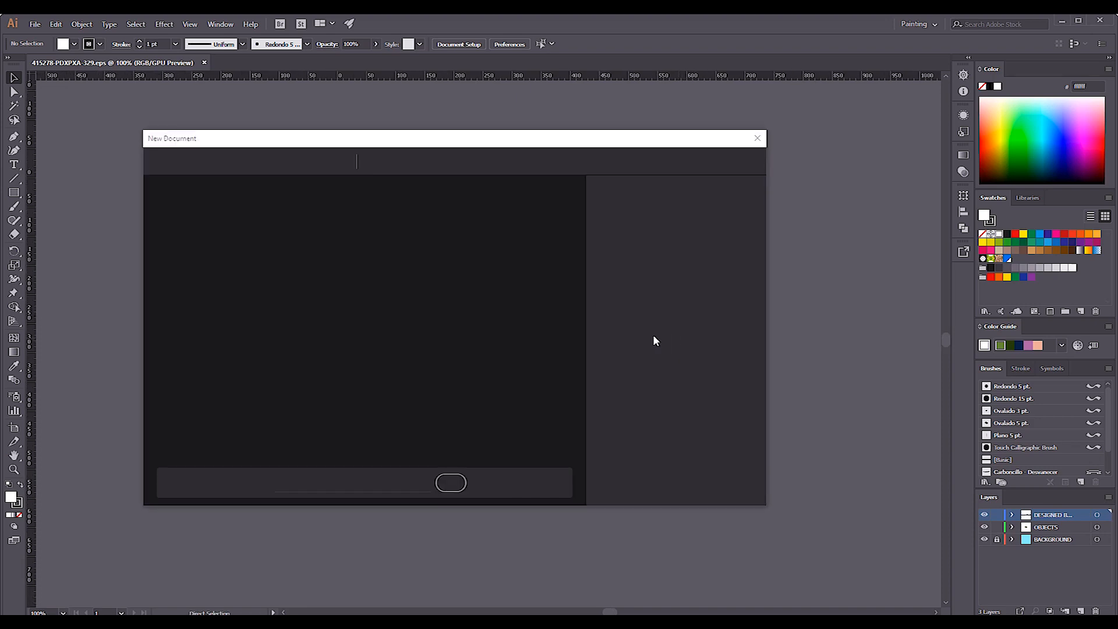
{"action": "left_click", "coordinate": [312, 377]}
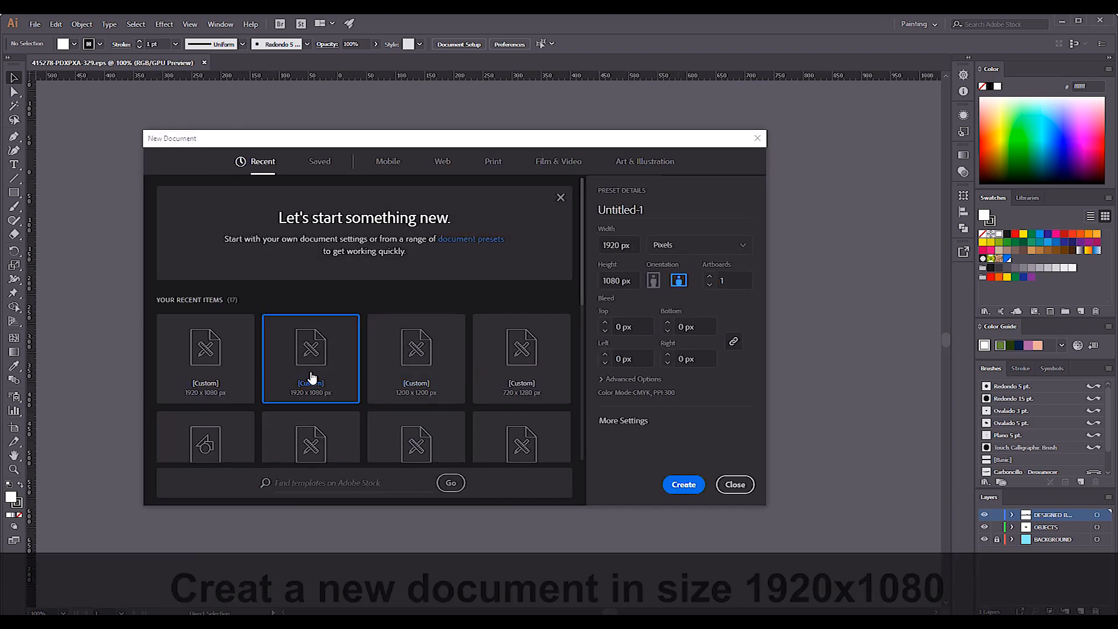
{"action": "left_click", "coordinate": [685, 484]}
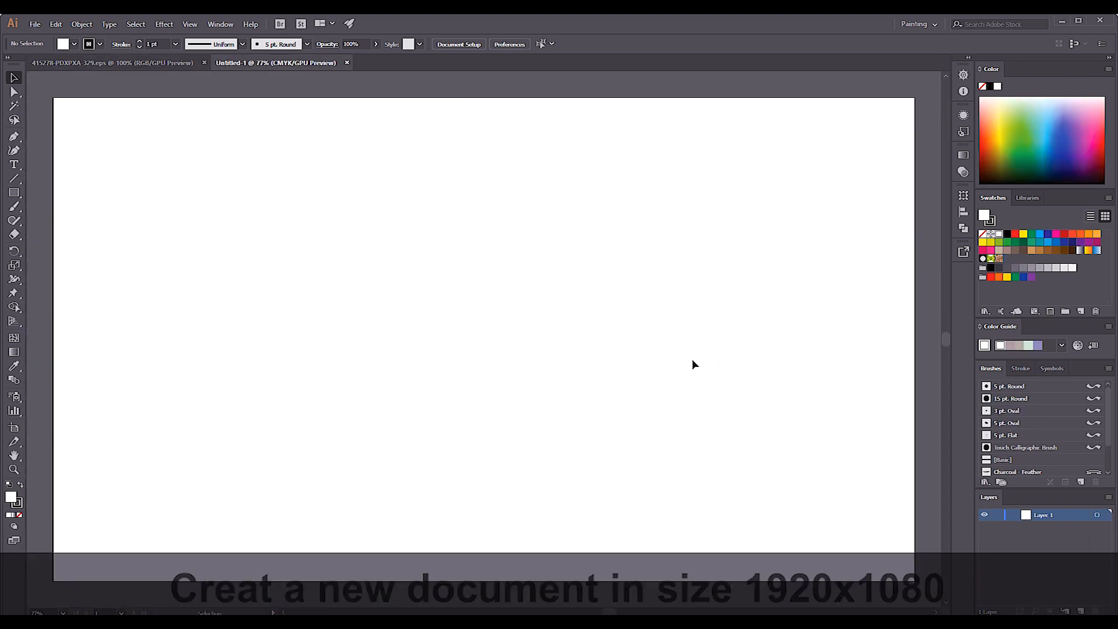
{"action": "key", "text": "ctrl+minus"}
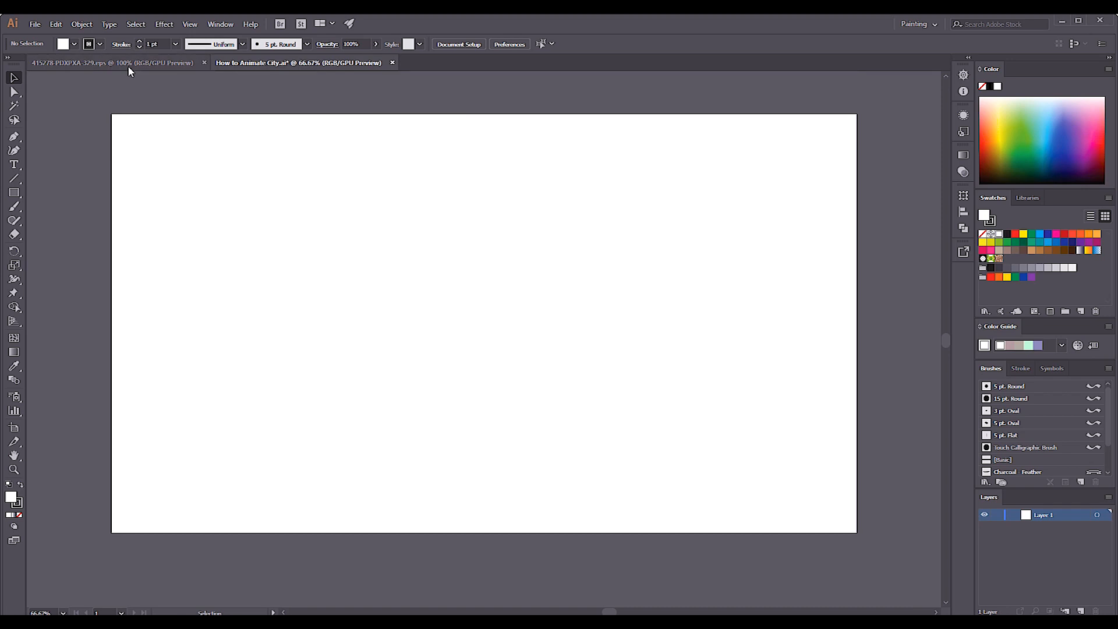
Transfer all the unlocked city artwork from the 415278-PDXPXA-329.eps document into How to Animate City.ai.
{"action": "left_click", "coordinate": [125, 64]}
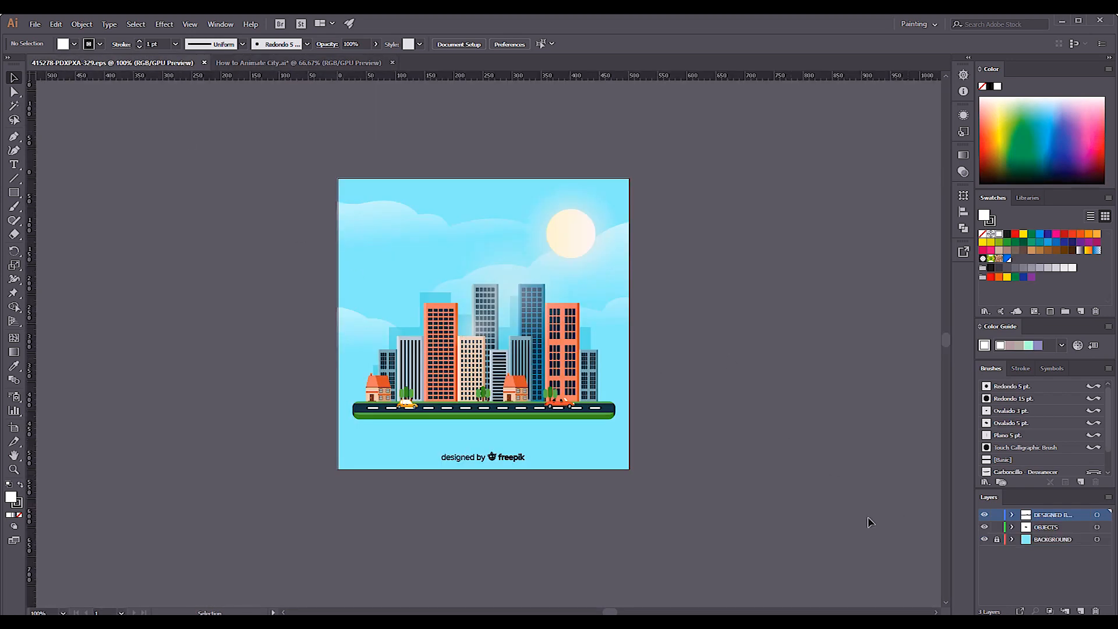
{"action": "key", "text": "ctrl+a"}
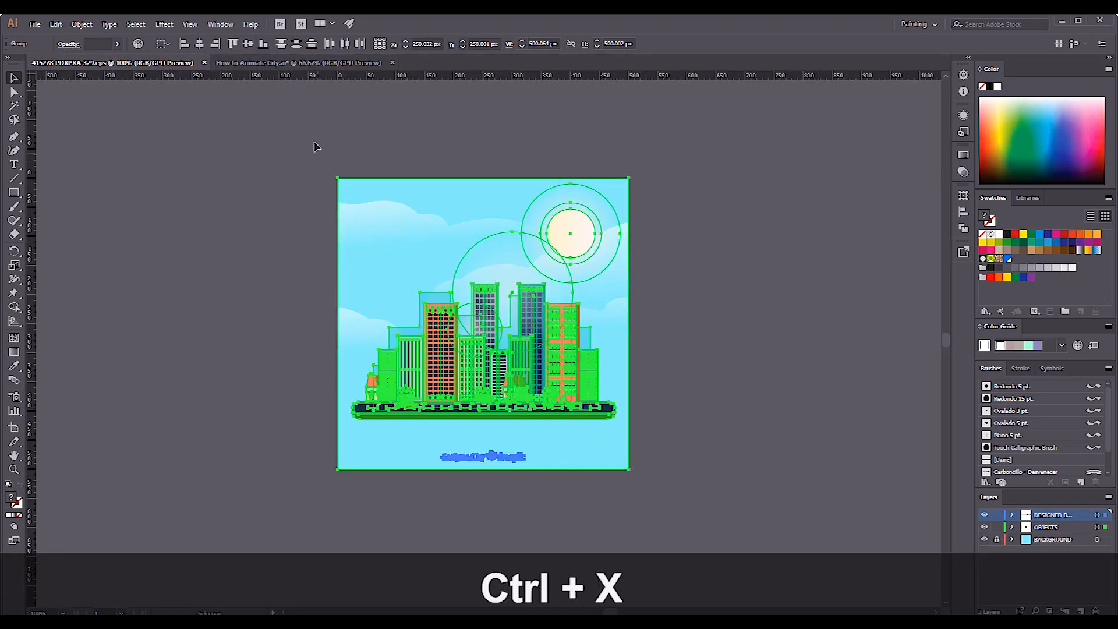
{"action": "left_click", "coordinate": [303, 63]}
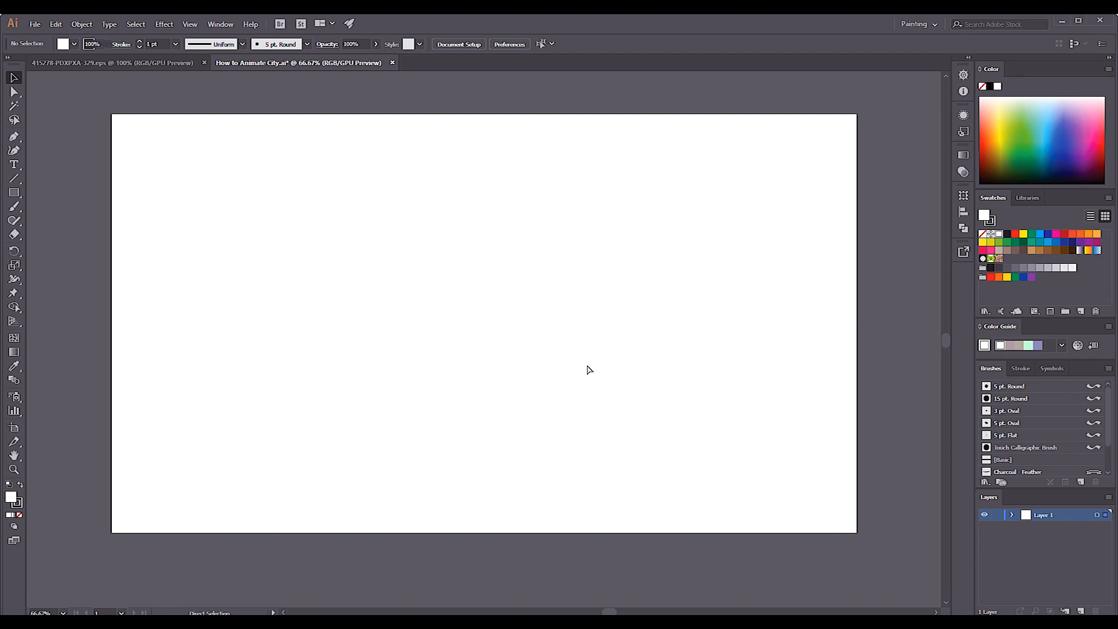
{"action": "key", "text": "ctrl+shift+v"}
Ungroup the pasted city artwork and enlarge it on the artboard.
{"action": "left_click", "coordinate": [594, 421]}
{"action": "right_click", "coordinate": [516, 365]}
{"action": "left_click", "coordinate": [616, 403]}
{"action": "left_click_drag", "start_coordinate": [288, 249], "coordinate": [583, 431]}
{"action": "left_click_drag", "start_coordinate": [567, 225], "coordinate": [671, 119]}
Delete the "designed by freepik" credit beneath the city.
{"action": "left_click", "coordinate": [698, 326]}
{"action": "left_click", "coordinate": [488, 504]}
{"action": "key", "text": "Delete"}
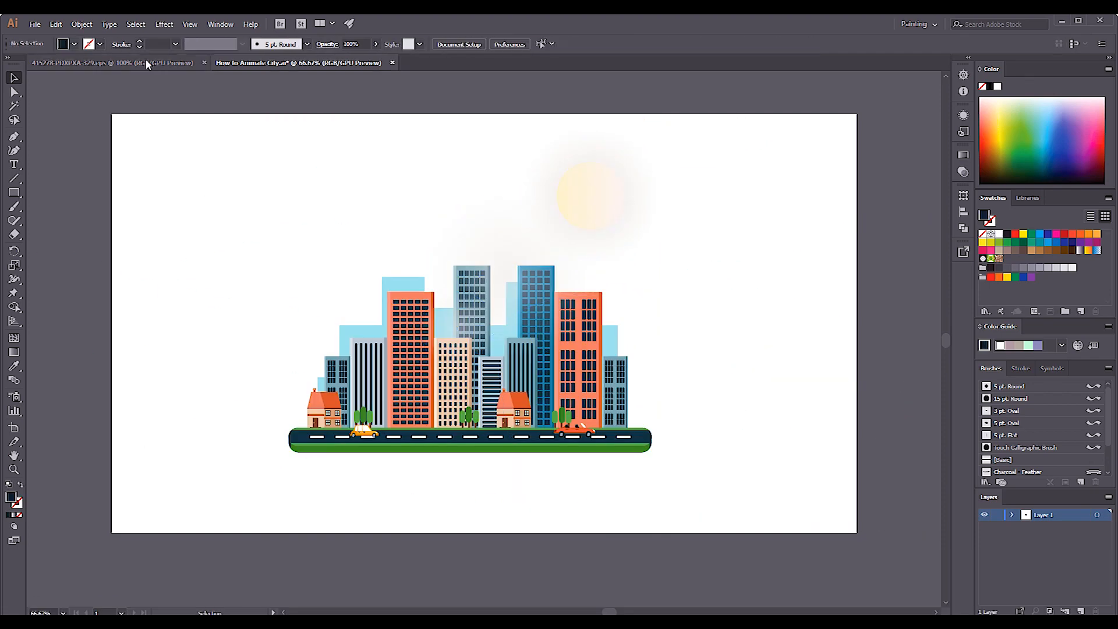
{"action": "left_click", "coordinate": [147, 62]}
{"action": "left_click", "coordinate": [1036, 541]}
{"action": "left_click", "coordinate": [620, 458]}
{"action": "key", "text": "ctrl+c"}
{"action": "left_click", "coordinate": [295, 63]}
{"action": "key", "text": "ctrl+shift+v"}
{"action": "key", "text": "ctrl+z"}
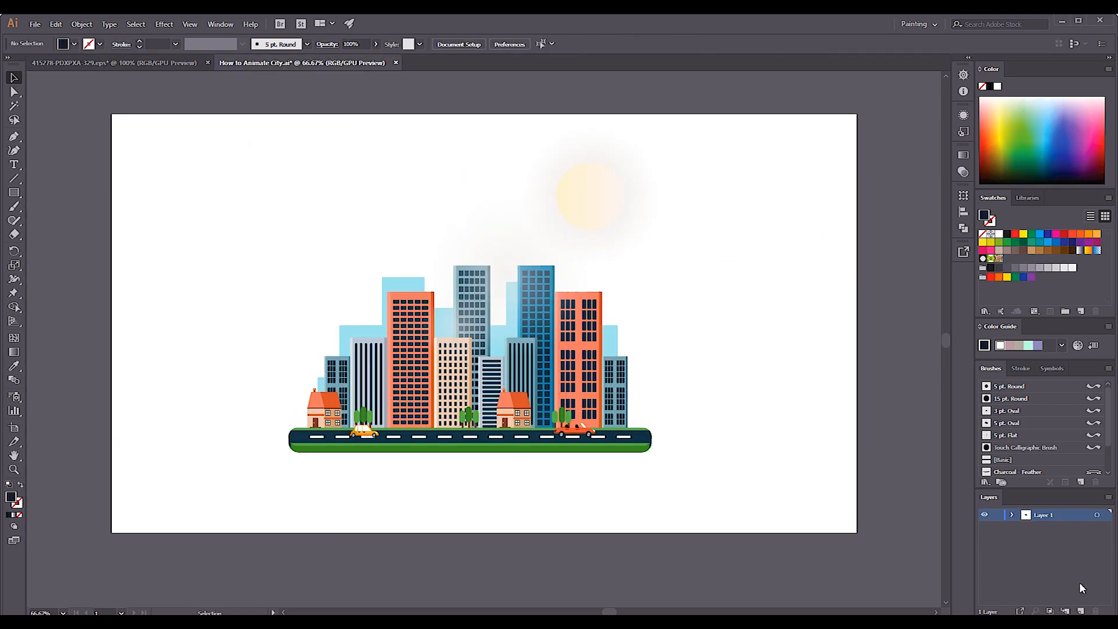
Copy the sky-blue background from the EPS document into How to Animate City.ai, locking the other source layers first.
{"action": "left_click", "coordinate": [134, 62]}
{"action": "left_click", "coordinate": [993, 527]}
{"action": "left_click", "coordinate": [995, 516]}
{"action": "left_click", "coordinate": [606, 349]}
{"action": "key", "text": "ctrl+c"}
{"action": "left_click", "coordinate": [295, 62]}
{"action": "key", "text": "ctrl+v"}
Stretch the sky-blue background rectangle on all four sides to fill the 1920 × 1080 px artboard.
{"action": "left_click_drag", "start_coordinate": [582, 339], "coordinate": [857, 338]}
{"action": "left_click_drag", "start_coordinate": [387, 339], "coordinate": [112, 339]}
{"action": "left_click_drag", "start_coordinate": [484, 242], "coordinate": [484, 114]}
{"action": "left_click_drag", "start_coordinate": [484, 435], "coordinate": [484, 533]}
Move the background rectangle onto its own layer beneath Layer 1.
{"action": "key", "text": "ctrl+x"}
{"action": "key", "text": "ctrl+shift+v"}
{"action": "left_click_drag", "start_coordinate": [1075, 515], "coordinate": [1071, 532]}
{"action": "left_click", "coordinate": [509, 349]}
{"action": "left_click", "coordinate": [920, 563]}
Rename the background's layer BG and lock it.
{"action": "double_click", "coordinate": [1049, 527]}
{"action": "key", "text": "Escape"}
{"action": "double_click", "coordinate": [1048, 526]}
{"action": "left_click", "coordinate": [984, 528]}
{"action": "left_click", "coordinate": [984, 528]}
{"action": "left_click", "coordinate": [997, 527]}
Ungroup the city artwork on Layer 1 into separate elements.
{"action": "left_click", "coordinate": [1063, 516]}
{"action": "left_click", "coordinate": [641, 145]}
{"action": "left_click_drag", "start_coordinate": [743, 480], "coordinate": [290, 424]}
{"action": "left_click", "coordinate": [580, 485]}
{"action": "right_click", "coordinate": [626, 235]}
{"action": "left_click", "coordinate": [664, 303]}
{"action": "left_click_drag", "start_coordinate": [717, 479], "coordinate": [667, 523]}
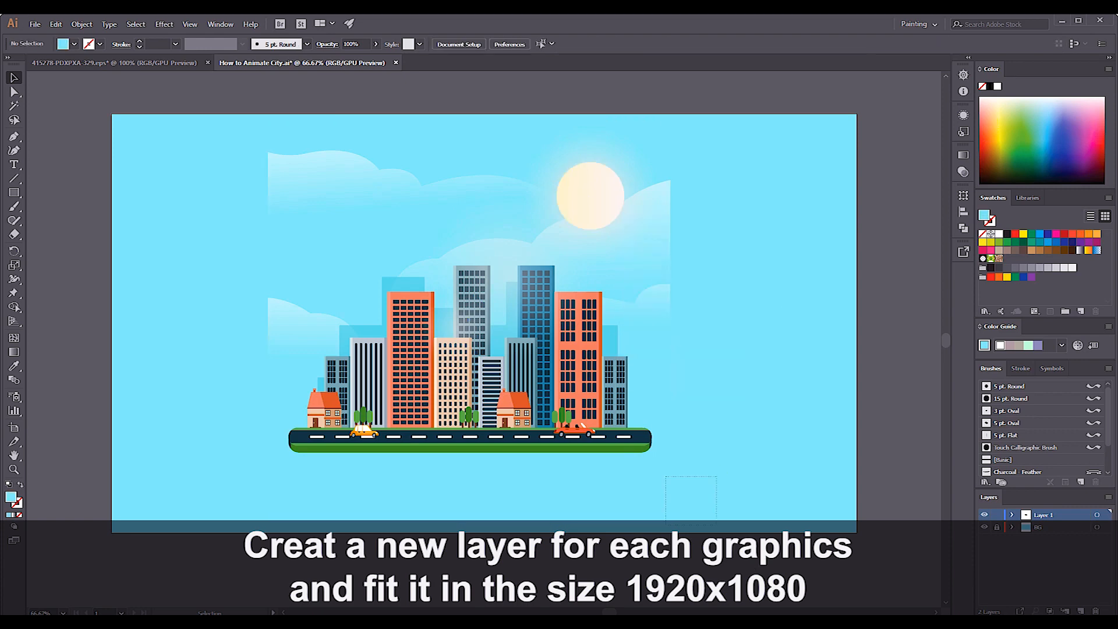
{"action": "right_click", "coordinate": [619, 215]}
{"action": "left_click", "coordinate": [661, 297]}
Move the road onto its own layer, Road, beneath Layer 1.
{"action": "left_click_drag", "start_coordinate": [583, 207], "coordinate": [809, 365]}
{"action": "left_click", "coordinate": [811, 448]}
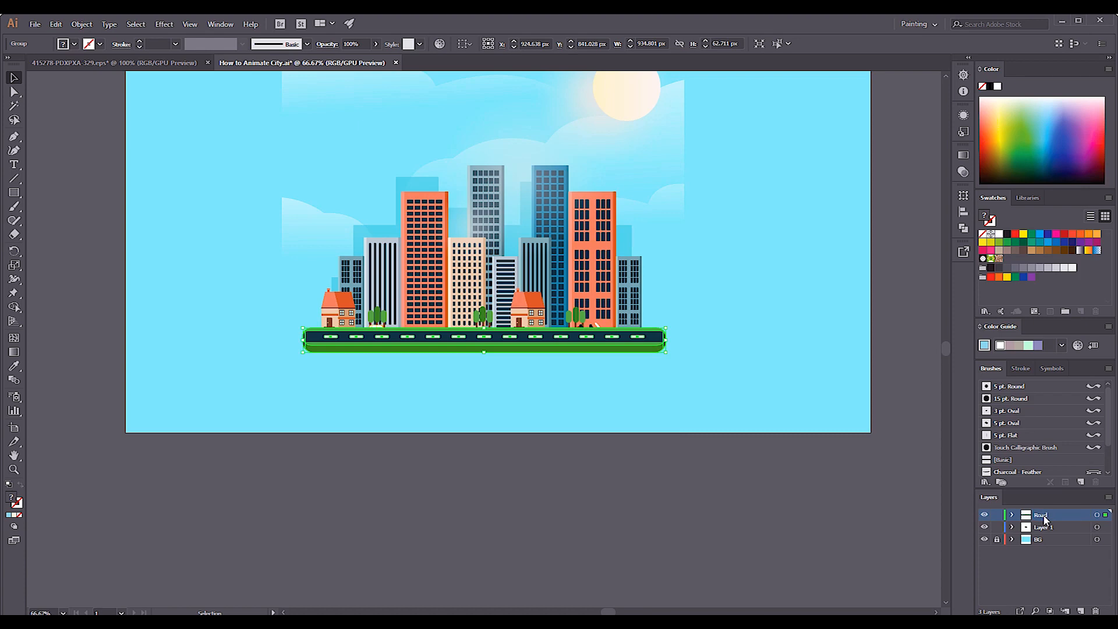
{"action": "left_click_drag", "start_coordinate": [1045, 520], "coordinate": [1043, 532]}
Enlarge the road and the city artwork together on the artboard.
{"action": "left_click_drag", "start_coordinate": [674, 332], "coordinate": [838, 418]}
{"action": "left_click", "coordinate": [711, 499]}
{"action": "key", "text": "ctrl+minus"}
{"action": "key", "text": "ctrl+minus"}
{"action": "key", "text": "ctrl+z"}
{"action": "key", "text": "ctrl+z"}
{"action": "left_click_drag", "start_coordinate": [624, 411], "coordinate": [629, 482]}
{"action": "key", "text": "ctrl+a"}
{"action": "left_click_drag", "start_coordinate": [589, 246], "coordinate": [634, 211]}
Add a new layer between Road and BG and try drawing a large ellipse over the city.
{"action": "key", "text": "l"}
{"action": "left_click", "coordinate": [984, 539]}
{"action": "left_click", "coordinate": [1081, 611]}
{"action": "left_click_drag", "start_coordinate": [303, 258], "coordinate": [586, 486]}
{"action": "key", "text": "v"}
{"action": "left_click", "coordinate": [427, 479]}
{"action": "key", "text": "ctrl+z"}
Draw a cream ellipse about 1182 × 981 px behind the city on another new layer above BG.
{"action": "left_click", "coordinate": [1048, 552]}
{"action": "left_click", "coordinate": [1080, 611]}
{"action": "key", "text": "l"}
{"action": "left_click_drag", "start_coordinate": [381, 266], "coordinate": [610, 457]}
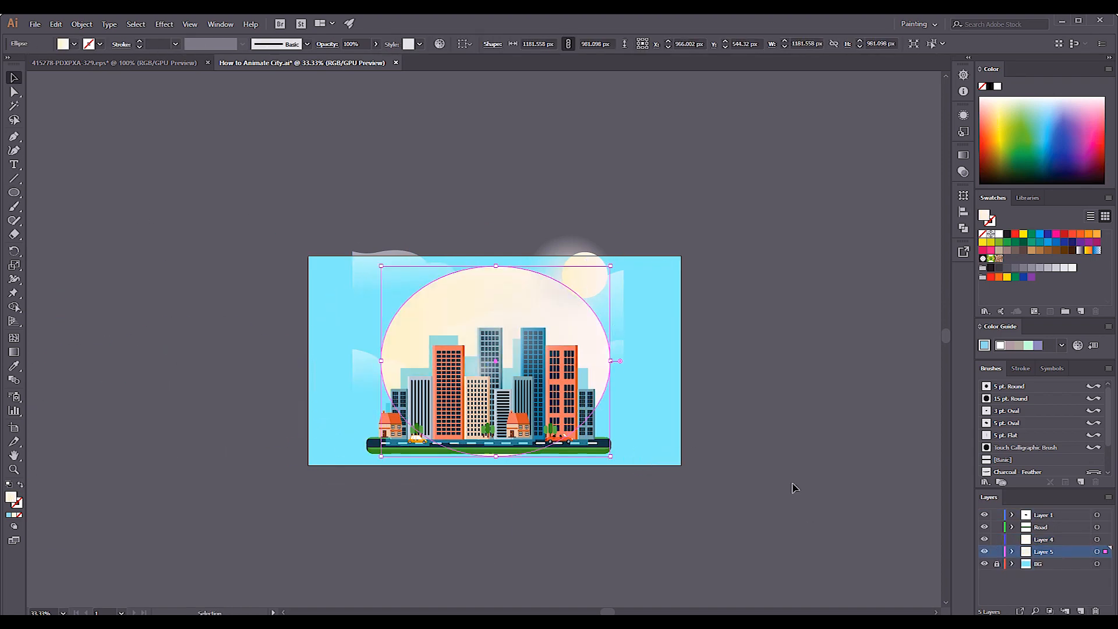
{"action": "key", "text": "v"}
{"action": "left_click", "coordinate": [796, 493]}
{"action": "left_click", "coordinate": [984, 564]}
{"action": "key", "text": "ctrl+a"}
{"action": "left_click_drag", "start_coordinate": [997, 540], "coordinate": [997, 516]}
{"action": "double_click", "coordinate": [15, 499]}
{"action": "left_click", "coordinate": [831, 382]}
{"action": "left_click", "coordinate": [769, 434]}
{"action": "left_click", "coordinate": [588, 326]}
{"action": "left_click_drag", "start_coordinate": [610, 266], "coordinate": [662, 222]}
{"action": "left_click_drag", "start_coordinate": [496, 502], "coordinate": [500, 461]}
{"action": "key", "text": "ctrl+z"}
{"action": "key", "text": "ctrl+z"}
{"action": "key", "text": "ctrl+z"}
{"action": "key", "text": "ctrl+z"}
{"action": "key", "text": "ctrl+z"}
{"action": "key", "text": "ctrl+z"}
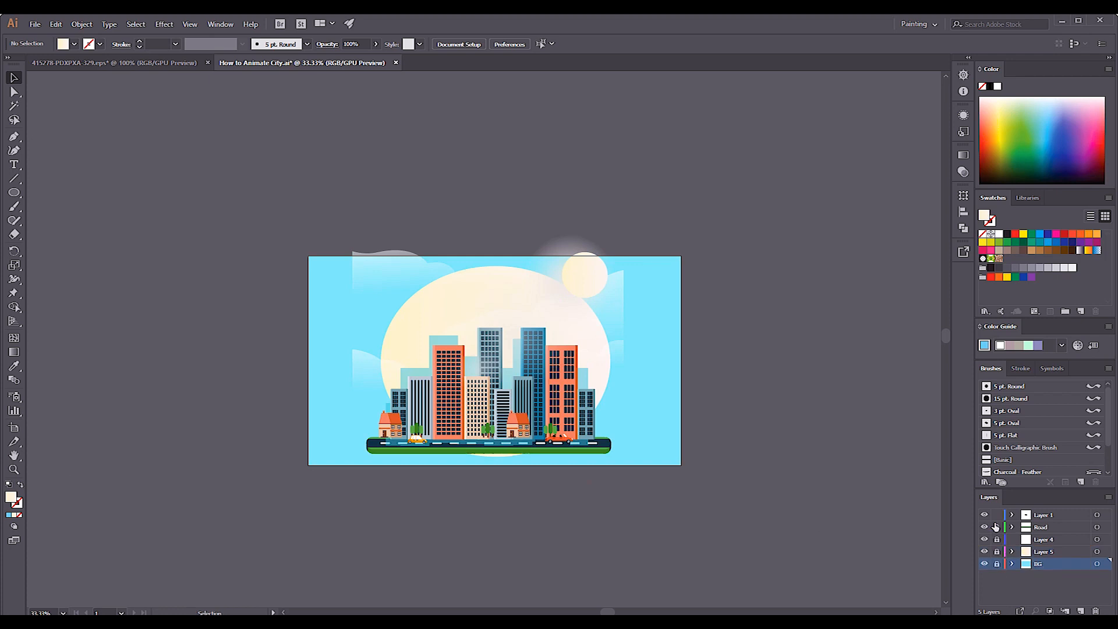
Recolour the BG rectangle with a deeper blue fill, keeping the other layers locked.
{"action": "left_click_drag", "start_coordinate": [997, 552], "coordinate": [997, 515]}
{"action": "left_click", "coordinate": [997, 563]}
{"action": "key", "text": "ctrl+a"}
{"action": "double_click", "coordinate": [12, 498]}
{"action": "left_click", "coordinate": [611, 431]}
{"action": "left_click", "coordinate": [710, 477]}
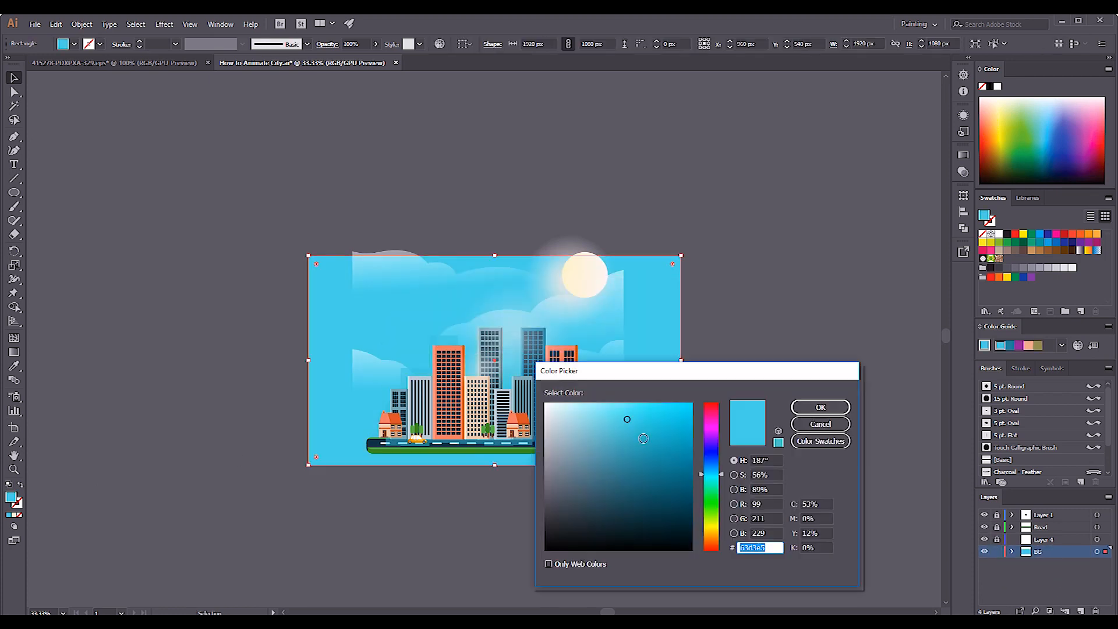
{"action": "left_click", "coordinate": [821, 407]}
{"action": "left_click", "coordinate": [826, 494]}
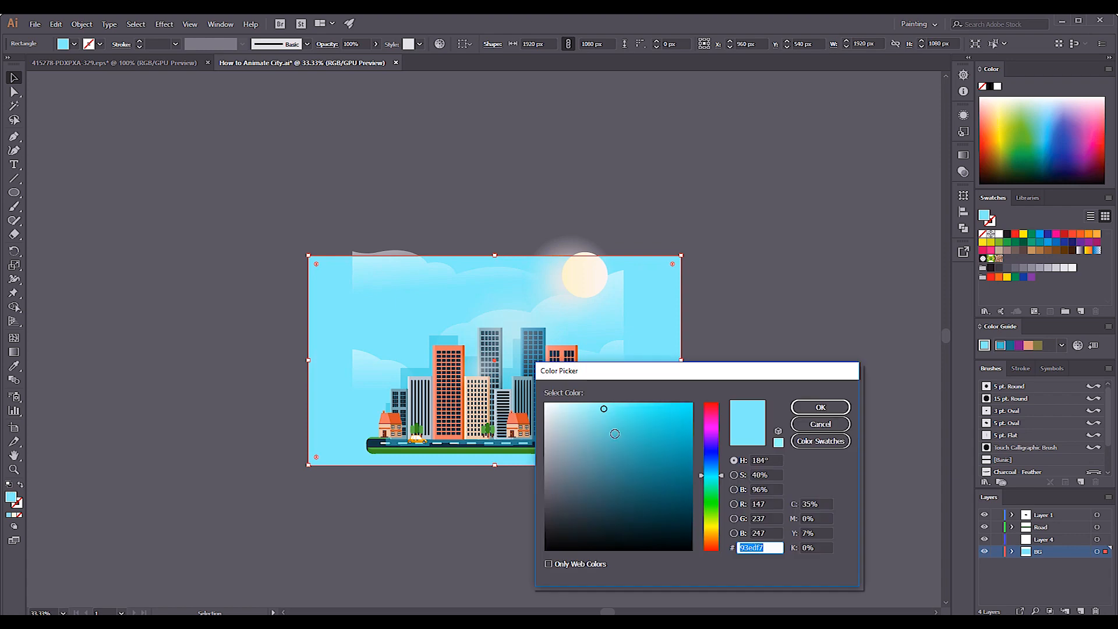
{"action": "left_click", "coordinate": [819, 407]}
Place the sun on its own layer named Sun, between Road and BG.
{"action": "left_click", "coordinate": [984, 540]}
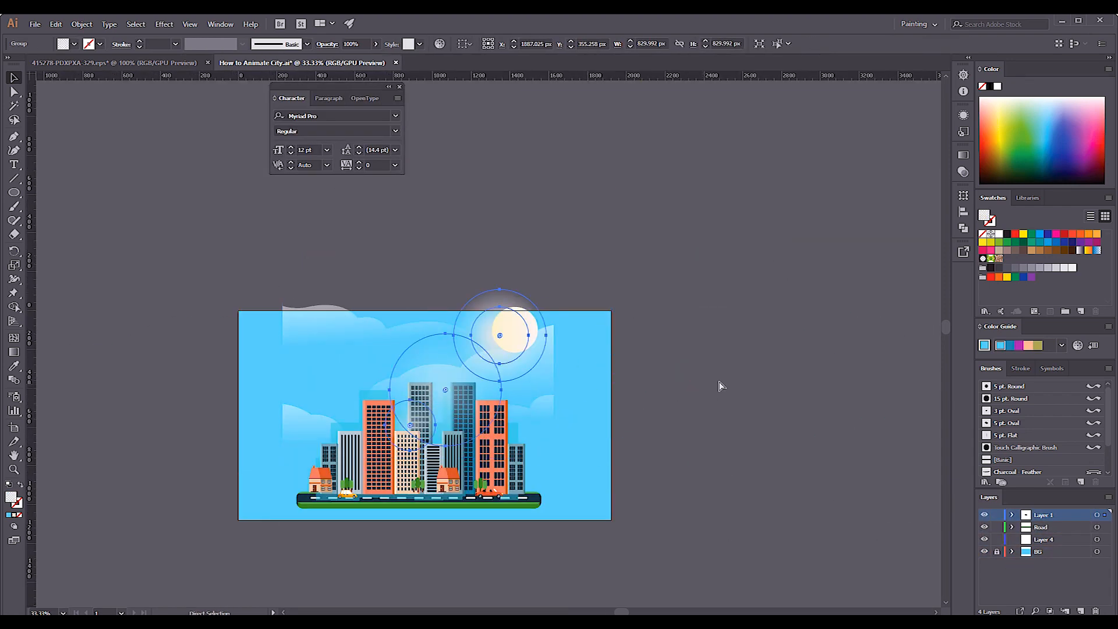
{"action": "left_click", "coordinate": [984, 540]}
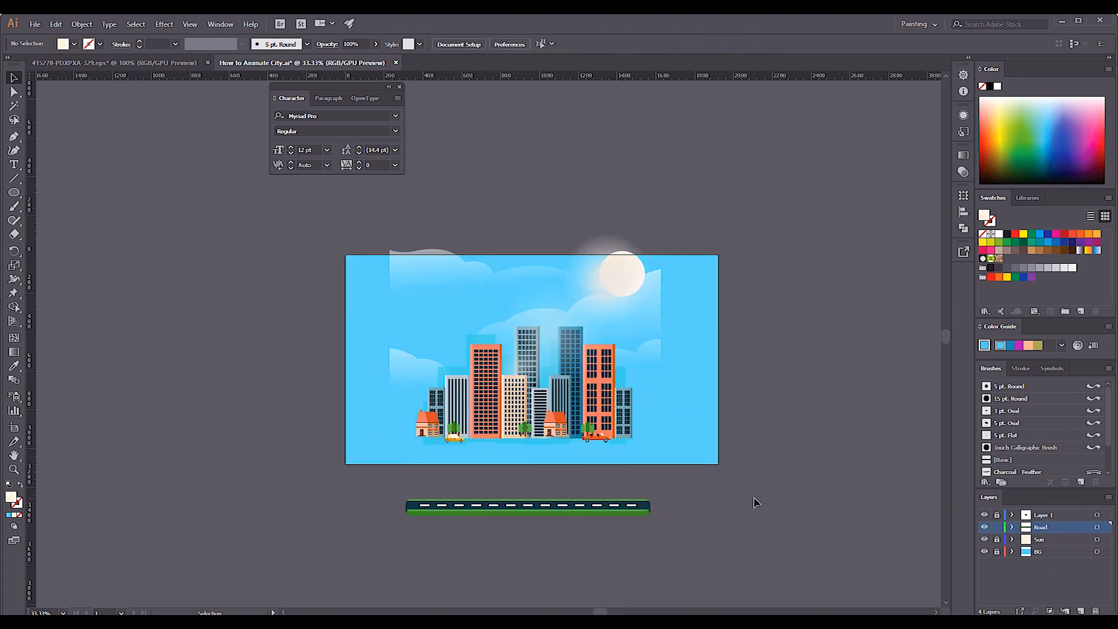
Widen the dark green ground strip to about 1927 px so it spans the artboard's width.
{"action": "key", "text": "ctrl+equal"}
{"action": "key", "text": "ctrl+equal"}
{"action": "key", "text": "ctrl+v"}
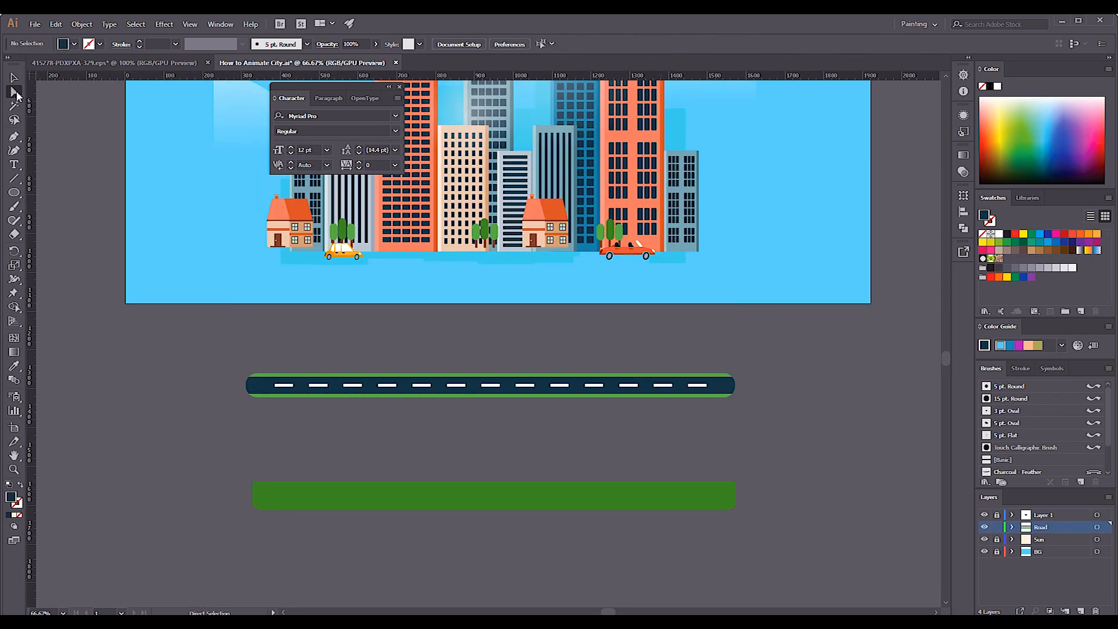
{"action": "left_click_drag", "start_coordinate": [230, 463], "coordinate": [277, 527]}
{"action": "left_click_drag", "start_coordinate": [253, 495], "coordinate": [193, 495]}
{"action": "left_click", "coordinate": [14, 77]}
{"action": "left_click_drag", "start_coordinate": [357, 496], "coordinate": [394, 496]}
{"action": "left_click_drag", "start_coordinate": [395, 496], "coordinate": [289, 263]}
{"action": "left_click", "coordinate": [14, 92]}
{"action": "left_click_drag", "start_coordinate": [702, 236], "coordinate": [894, 317]}
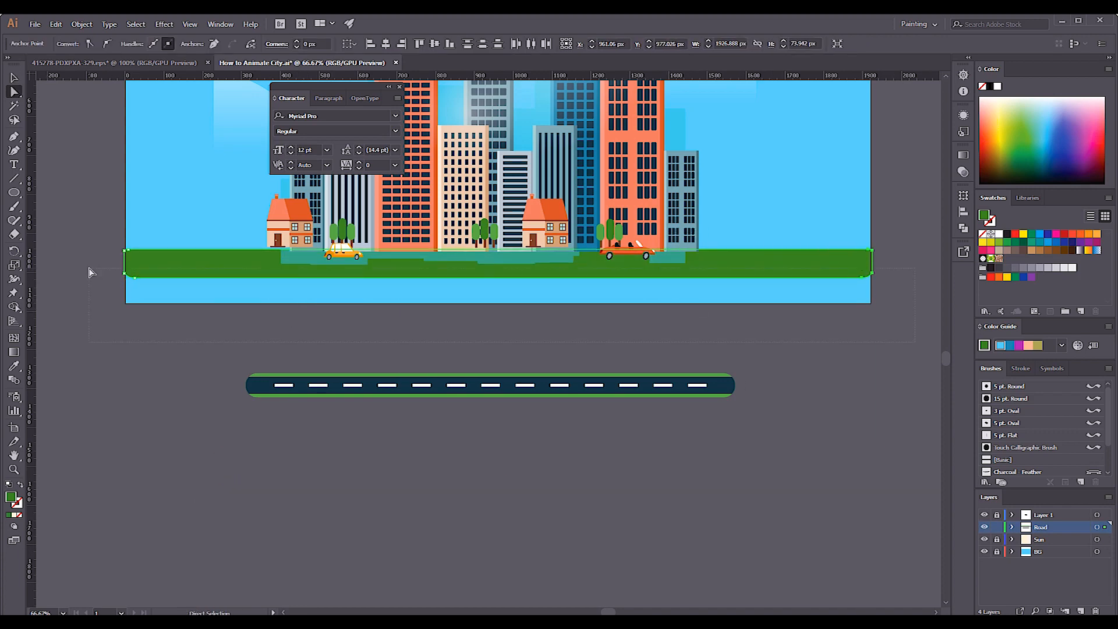
Extend the dark green strip's lower edge down to the artboard's bottom edge.
{"action": "left_click_drag", "start_coordinate": [88, 270], "coordinate": [88, 269]}
{"action": "key", "text": "shift+Down"}
{"action": "key", "text": "shift+Down"}
{"action": "key", "text": "shift+Down"}
{"action": "key", "text": "shift+Down"}
{"action": "key", "text": "shift+Down"}
{"action": "key", "text": "shift+Down"}
{"action": "key", "text": "shift+Down"}
{"action": "key", "text": "shift+Down"}
Pull the navy asphalt strip away from the road pieces and make it taller at both its lower and upper edges.
{"action": "left_click", "coordinate": [14, 78]}
{"action": "left_click", "coordinate": [526, 389]}
{"action": "left_click_drag", "start_coordinate": [525, 390], "coordinate": [526, 480]}
{"action": "left_click", "coordinate": [14, 92]}
{"action": "left_click_drag", "start_coordinate": [763, 501], "coordinate": [212, 436]}
{"action": "key", "text": "shift+Down"}
{"action": "key", "text": "shift+Down"}
{"action": "key", "text": "shift+Down"}
{"action": "key", "text": "shift+Down"}
{"action": "key", "text": "shift+Down"}
{"action": "left_click_drag", "start_coordinate": [789, 431], "coordinate": [217, 401]}
{"action": "key", "text": "shift+Up"}
{"action": "key", "text": "shift+Up"}
{"action": "key", "text": "shift+Up"}
{"action": "key", "text": "shift+Up"}
Place the navy asphalt strip over the dark green ground and stretch it across the artboard's full width.
{"action": "left_click", "coordinate": [14, 77]}
{"action": "left_click_drag", "start_coordinate": [702, 453], "coordinate": [667, 255]}
{"action": "left_click_drag", "start_coordinate": [694, 235], "coordinate": [870, 235]}
{"action": "left_click_drag", "start_coordinate": [204, 234], "coordinate": [119, 235]}
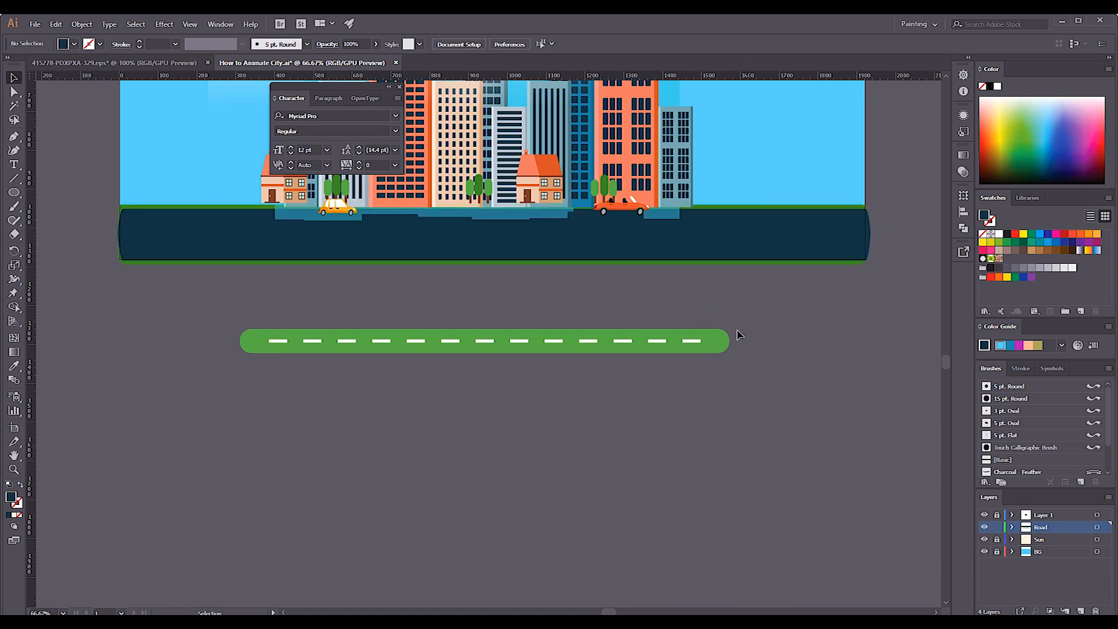
Move the asphalt strip below the artboard and position the light green strip just above the white lane dashes.
{"action": "left_click_drag", "start_coordinate": [724, 346], "coordinate": [720, 456]}
{"action": "scroll", "coordinate": [777, 491], "scroll_direction": "up", "scroll_amount": 2}
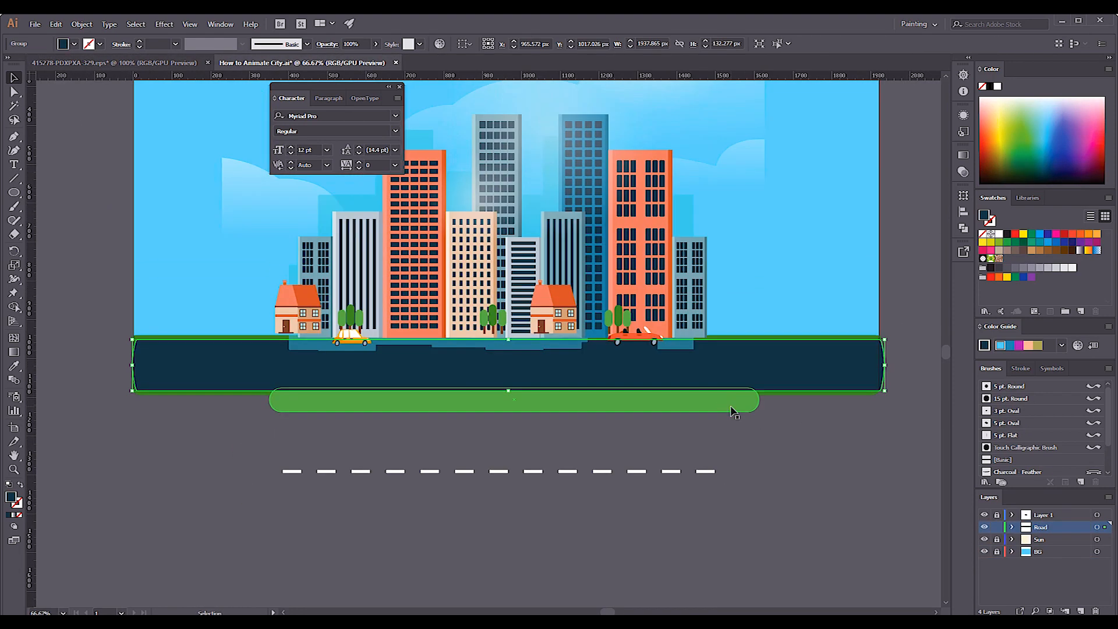
{"action": "left_click_drag", "start_coordinate": [686, 364], "coordinate": [674, 542]}
{"action": "left_click_drag", "start_coordinate": [730, 403], "coordinate": [728, 357]}
Lengthen the light green strip by moving its end anchors outward below the artboard.
{"action": "key", "text": "a"}
{"action": "left_click_drag", "start_coordinate": [900, 408], "coordinate": [675, 435]}
{"action": "key", "text": "v"}
{"action": "key", "text": "a"}
{"action": "key", "text": "shift+Right"}
{"action": "key", "text": "shift+Right"}
{"action": "key", "text": "shift+Right"}
{"action": "key", "text": "shift+Right"}
{"action": "key", "text": "shift+Right"}
{"action": "key", "text": "shift+Right"}
{"action": "key", "text": "shift+Right"}
{"action": "key", "text": "shift+Right"}
{"action": "key", "text": "shift+Right"}
{"action": "key", "text": "shift+Right"}
{"action": "key", "text": "shift+Right"}
{"action": "key", "text": "shift+Right"}
{"action": "key", "text": "shift+Right"}
{"action": "key", "text": "shift+Right"}
{"action": "key", "text": "shift+Right"}
{"action": "key", "text": "shift+Right"}
{"action": "key", "text": "shift+Right"}
{"action": "key", "text": "shift+Right"}
{"action": "key", "text": "shift+Right"}
{"action": "key", "text": "shift+Right"}
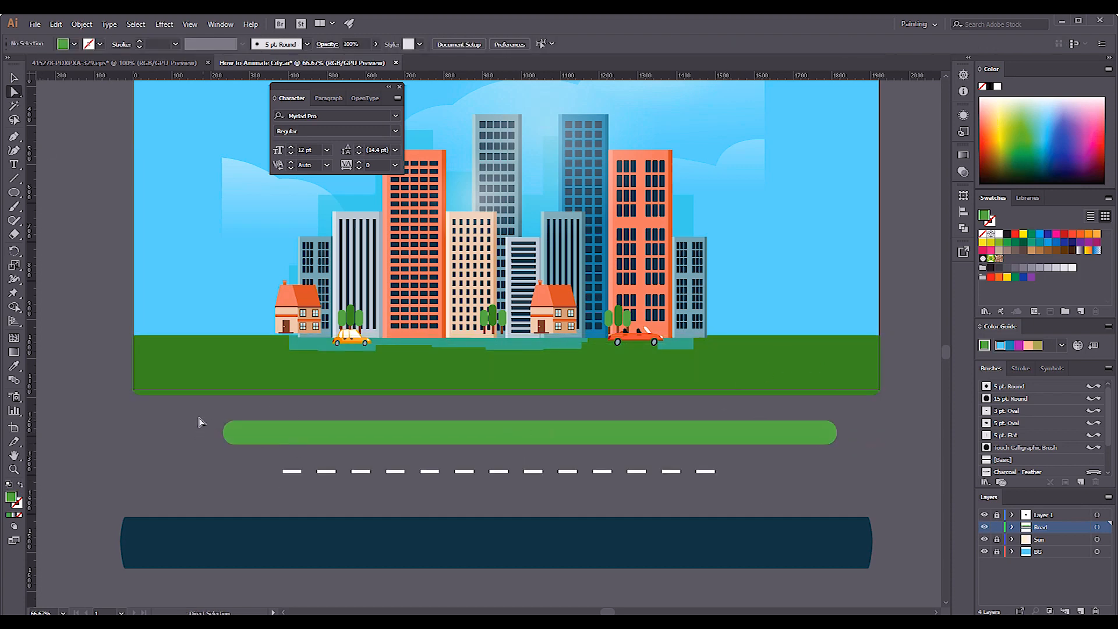
Extend both ends of the light green strip past the artboard's side edges, making it about 1950 px wide.
{"action": "left_click_drag", "start_coordinate": [217, 414], "coordinate": [262, 460]}
{"action": "key", "text": "shift+Left"}
{"action": "key", "text": "shift+Left"}
{"action": "key", "text": "shift+Left"}
{"action": "key", "text": "shift+Left"}
{"action": "key", "text": "shift+Left"}
{"action": "key", "text": "shift+Left"}
{"action": "key", "text": "shift+Left"}
{"action": "key", "text": "shift+Left"}
{"action": "key", "text": "shift+Left"}
{"action": "key", "text": "shift+Left"}
{"action": "key", "text": "shift+Left"}
{"action": "key", "text": "shift+Left"}
{"action": "key", "text": "shift+Left"}
{"action": "key", "text": "shift+Left"}
{"action": "key", "text": "shift+Left"}
{"action": "key", "text": "shift+Left"}
{"action": "key", "text": "shift+Left"}
{"action": "key", "text": "shift+Left"}
{"action": "key", "text": "shift+Left"}
{"action": "key", "text": "shift+Left"}
{"action": "left_click_drag", "start_coordinate": [848, 458], "coordinate": [787, 410]}
{"action": "key", "text": "shift+Right"}
{"action": "key", "text": "shift+Right"}
{"action": "key", "text": "shift+Right"}
{"action": "key", "text": "shift+Right"}
{"action": "key", "text": "shift+Right"}
{"action": "key", "text": "shift+Right"}
{"action": "key", "text": "shift+Right"}
{"action": "key", "text": "shift+Right"}
{"action": "key", "text": "shift+Right"}
{"action": "key", "text": "shift+Right"}
{"action": "key", "text": "shift+Right"}
{"action": "key", "text": "shift+Right"}
Make the light green strip taller at its upper and lower edges, to about 131 px high.
{"action": "left_click", "coordinate": [14, 77]}
{"action": "key", "text": "shift+Up"}
{"action": "key", "text": "shift+Up"}
{"action": "key", "text": "shift+Up"}
{"action": "key", "text": "shift+Up"}
{"action": "key", "text": "shift+Up"}
{"action": "left_click", "coordinate": [14, 92]}
{"action": "key", "text": "shift+Down"}
{"action": "key", "text": "shift+Down"}
{"action": "key", "text": "shift+Down"}
{"action": "left_click_drag", "start_coordinate": [114, 418], "coordinate": [911, 429]}
{"action": "left_click", "coordinate": [14, 78]}
{"action": "key", "text": "shift+Down"}
{"action": "key", "text": "shift+Down"}
{"action": "key", "text": "shift+Down"}
{"action": "key", "text": "shift+Down"}
{"action": "key", "text": "shift+Down"}
{"action": "key", "text": "shift+Down"}
{"action": "key", "text": "shift+Up"}
{"action": "key", "text": "shift+Up"}
{"action": "key", "text": "shift+Up"}
{"action": "key", "text": "shift+Up"}
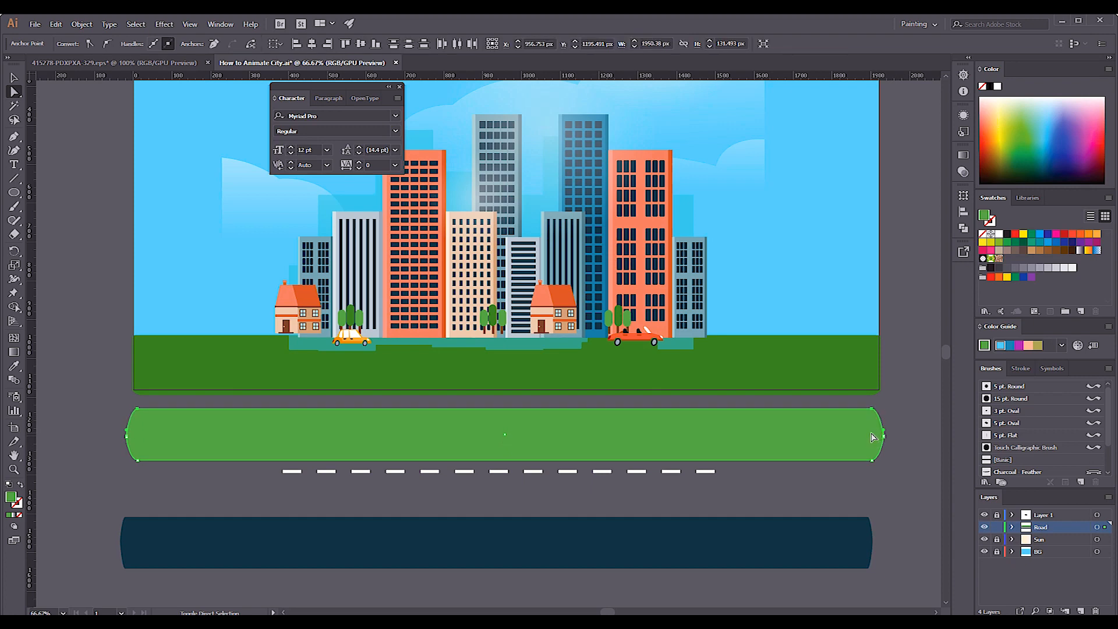
Move the light green strip up over the dark green ground, leaving a dark green edge at the artboard's bottom.
{"action": "key", "text": "v"}
{"action": "key", "text": "shift+Up"}
{"action": "key", "text": "shift+Up"}
{"action": "key", "text": "shift+Up"}
{"action": "key", "text": "shift+Up"}
{"action": "key", "text": "shift+Up"}
{"action": "key", "text": "shift+Up"}
{"action": "key", "text": "shift+Up"}
{"action": "key", "text": "shift+Up"}
{"action": "key", "text": "shift+Up"}
{"action": "key", "text": "shift+Up"}
{"action": "key", "text": "shift+Up"}
{"action": "key", "text": "shift+Up"}
{"action": "key", "text": "shift+Up"}
{"action": "key", "text": "shift+Up"}
{"action": "key", "text": "shift+Up"}
{"action": "key", "text": "shift+Up"}
{"action": "key", "text": "shift+Up"}
{"action": "key", "text": "shift+Up"}
{"action": "key", "text": "Down"}
{"action": "key", "text": "Down"}
{"action": "left_click_drag", "start_coordinate": [506, 393], "coordinate": [506, 390]}
Place the navy asphalt strip over the light green strip and adjust its lower edge and ends to leave a green verge.
{"action": "left_click_drag", "start_coordinate": [790, 544], "coordinate": [784, 366]}
{"action": "left_click_drag", "start_coordinate": [491, 390], "coordinate": [491, 383]}
{"action": "left_click", "coordinate": [838, 387]}
{"action": "left_click_drag", "start_coordinate": [839, 368], "coordinate": [854, 368]}
{"action": "left_click_drag", "start_coordinate": [882, 361], "coordinate": [889, 361]}
Duplicate the white lane dashes to lengthen the row to the road's full width and delete the surplus dash.
{"action": "left_click", "coordinate": [177, 474]}
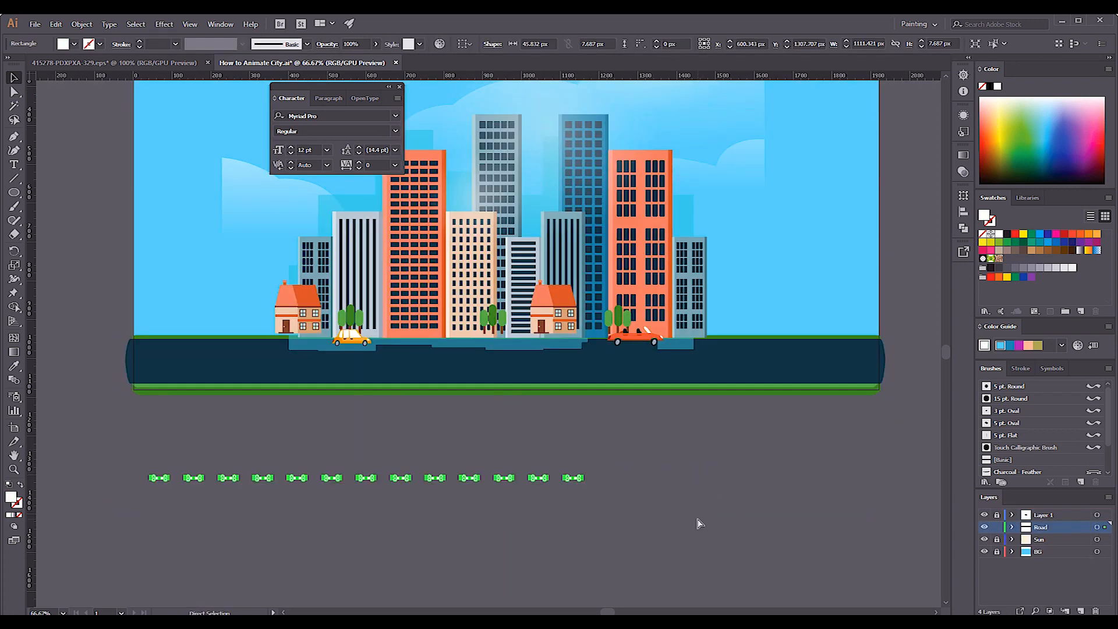
{"action": "key", "text": "shift+Right"}
{"action": "key", "text": "shift+Right"}
{"action": "key", "text": "shift+Right"}
{"action": "left_click_drag", "start_coordinate": [119, 452], "coordinate": [836, 524]}
{"action": "left_click_drag", "start_coordinate": [661, 457], "coordinate": [848, 527]}
{"action": "left_click_drag", "start_coordinate": [782, 478], "coordinate": [926, 478], "text": "alt+shift"}
{"action": "left_click_drag", "start_coordinate": [926, 477], "coordinate": [58, 451]}
{"action": "left_click", "coordinate": [856, 476]}
{"action": "key", "text": "Delete"}
Move the lengthened row of white dashes onto the middle of the asphalt strip.
{"action": "left_click_drag", "start_coordinate": [433, 557], "coordinate": [544, 604]}
{"action": "left_click_drag", "start_coordinate": [578, 525], "coordinate": [557, 408]}
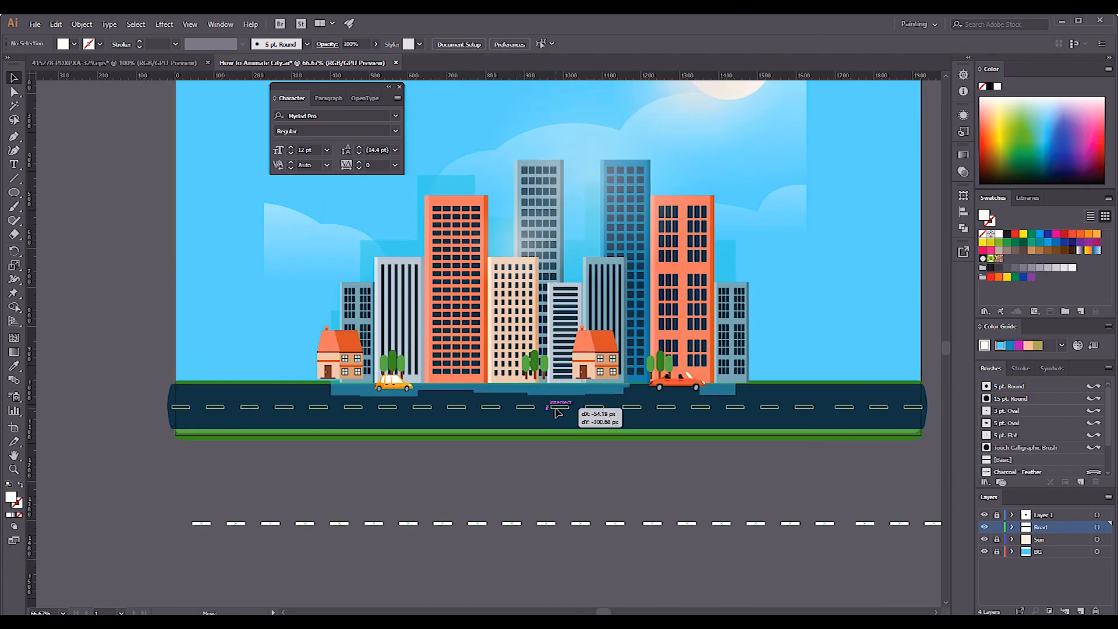
{"action": "key", "text": "ctrl+minus"}
{"action": "left_click", "coordinate": [830, 495]}
Lock the Road layer, make the unlocked Layer 1 active and close the Character panel.
{"action": "left_click", "coordinate": [997, 527]}
{"action": "left_click", "coordinate": [996, 515]}
{"action": "left_click", "coordinate": [1043, 515]}
{"action": "left_click_drag", "start_coordinate": [674, 412], "coordinate": [661, 517]}
{"action": "left_click", "coordinate": [399, 87]}
Move the sun's glow circles from Layer 1 onto a new locked layer named Sun Light above the Sun layer.
{"action": "left_click", "coordinate": [551, 319]}
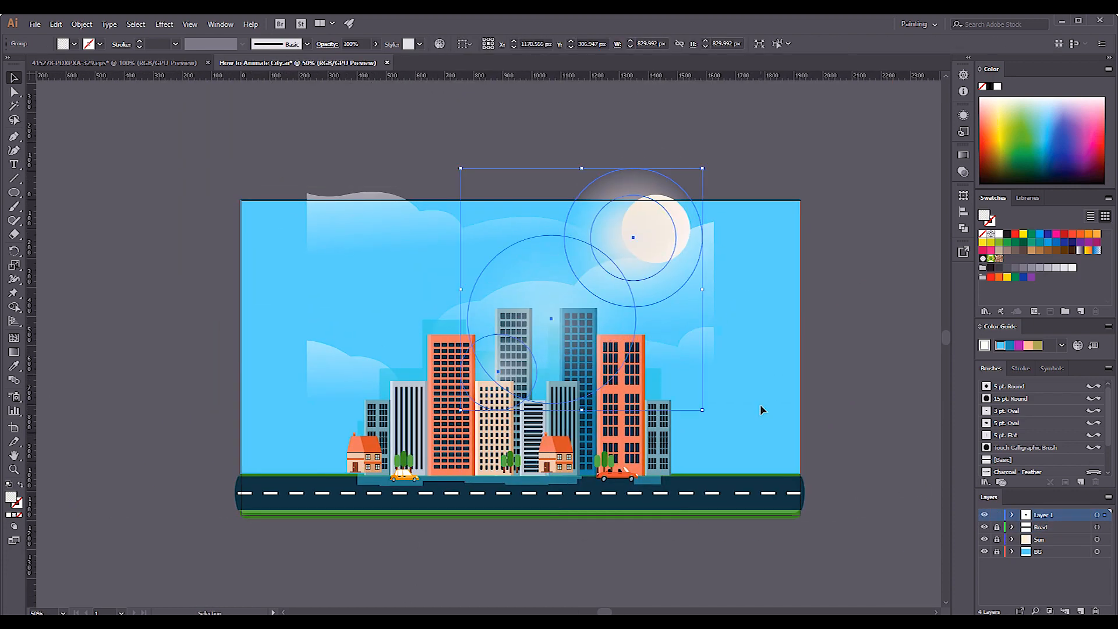
{"action": "key", "text": "ctrl+x"}
{"action": "left_click", "coordinate": [1048, 540]}
{"action": "left_click", "coordinate": [1081, 611]}
{"action": "key", "text": "ctrl+f"}
{"action": "double_click", "coordinate": [1041, 541]}
{"action": "type", "text": "Sun Light"}
{"action": "key", "text": "Return"}
{"action": "left_click", "coordinate": [997, 539]}
Move the clouds group from Layer 1 onto a new layer named Sky above the Road layer.
{"action": "left_click", "coordinate": [1040, 527]}
{"action": "left_click", "coordinate": [541, 256]}
{"action": "left_click", "coordinate": [542, 256]}
{"action": "key", "text": "ctrl+x"}
{"action": "left_click", "coordinate": [1047, 527]}
{"action": "left_click", "coordinate": [1042, 527]}
{"action": "key", "text": "ctrl+f"}
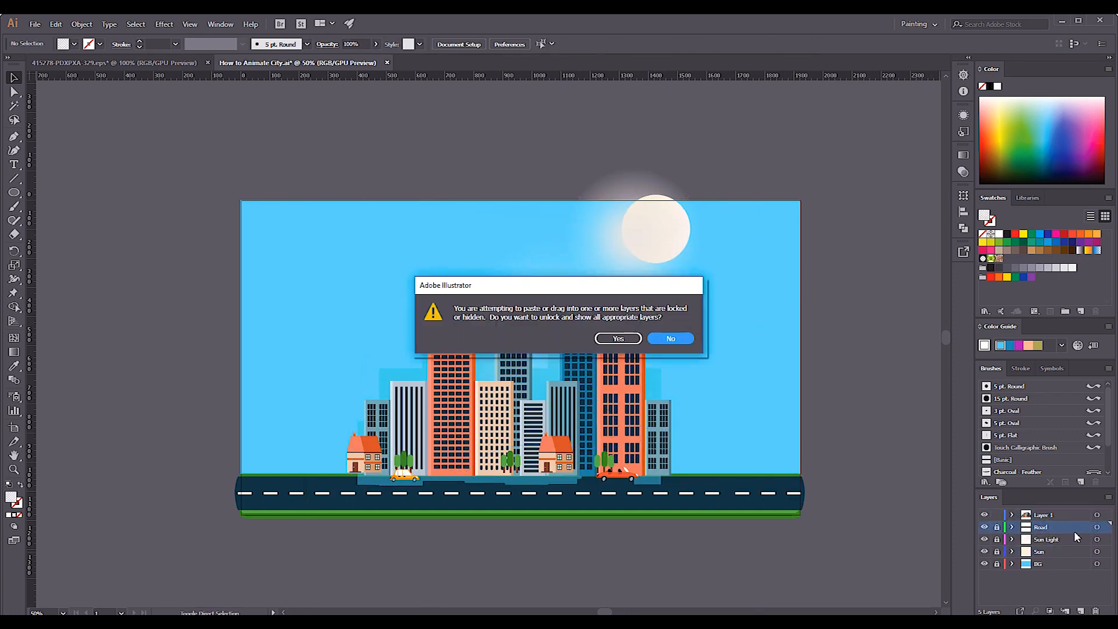
{"action": "key", "text": "Return"}
{"action": "key", "text": "Return"}
Release the clouds' clipping mask on the Sky layer and lock Layer 1.
{"action": "right_click", "coordinate": [676, 336]}
{"action": "left_click", "coordinate": [715, 412]}
{"action": "left_click", "coordinate": [996, 515]}
{"action": "scroll", "coordinate": [469, 367], "scroll_direction": "down", "scroll_amount": 2}
{"action": "left_click", "coordinate": [631, 209]}
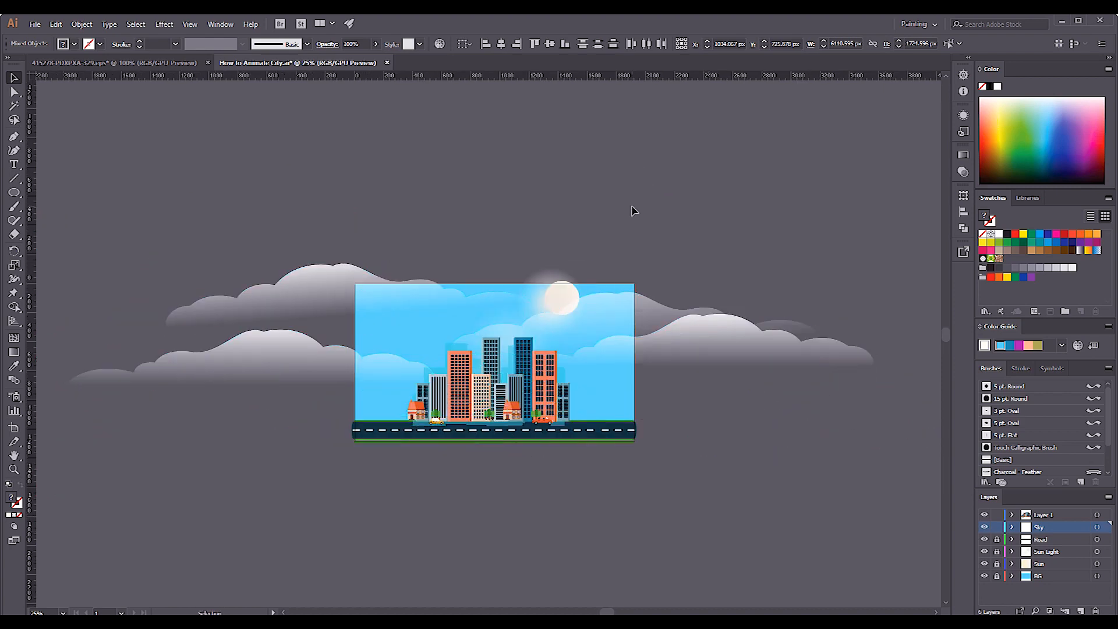
Resize the clouds' mask rectangle to the artboard's 1920 px width and clip the clouds with it again.
{"action": "left_click", "coordinate": [585, 389]}
{"action": "left_click", "coordinate": [464, 236]}
{"action": "left_click", "coordinate": [541, 476]}
{"action": "left_click", "coordinate": [568, 467]}
{"action": "left_click_drag", "start_coordinate": [592, 366], "coordinate": [635, 366]}
{"action": "left_click_drag", "start_coordinate": [387, 365], "coordinate": [354, 365]}
{"action": "key", "text": "ctrl+a"}
{"action": "right_click", "coordinate": [510, 360]}
{"action": "left_click", "coordinate": [561, 443]}
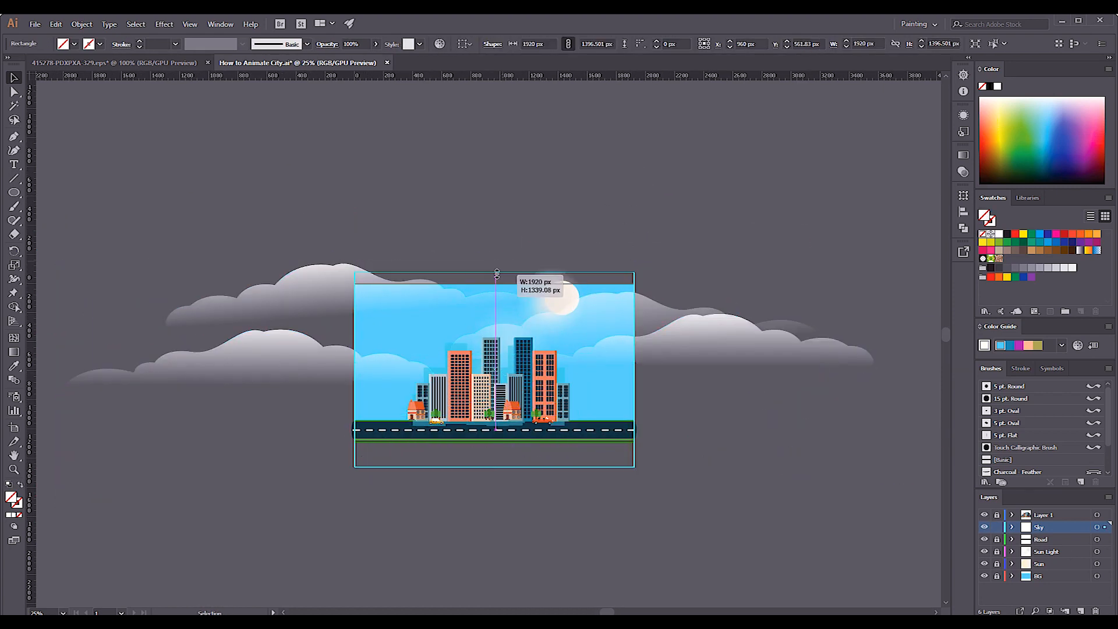
Move the sun and its glow lower in the sky and relock their layers.
{"action": "left_click", "coordinate": [362, 241]}
{"action": "left_click", "coordinate": [996, 551]}
{"action": "mouse_move", "coordinate": [562, 298]}
{"action": "left_mouse_down"}
{"action": "mouse_move", "coordinate": [562, 319]}
{"action": "mouse_move", "coordinate": [550, 315]}
{"action": "left_mouse_up"}
{"action": "left_click", "coordinate": [997, 564]}
{"action": "left_click", "coordinate": [996, 552]}
Unlock Layer 1 and move the yellow car onto a new layer named Car-1.
{"action": "left_click", "coordinate": [996, 515]}
{"action": "key", "text": "ctrl+plus"}
{"action": "key", "text": "ctrl+plus"}
{"action": "key", "text": "ctrl+plus"}
{"action": "left_click", "coordinate": [318, 436]}
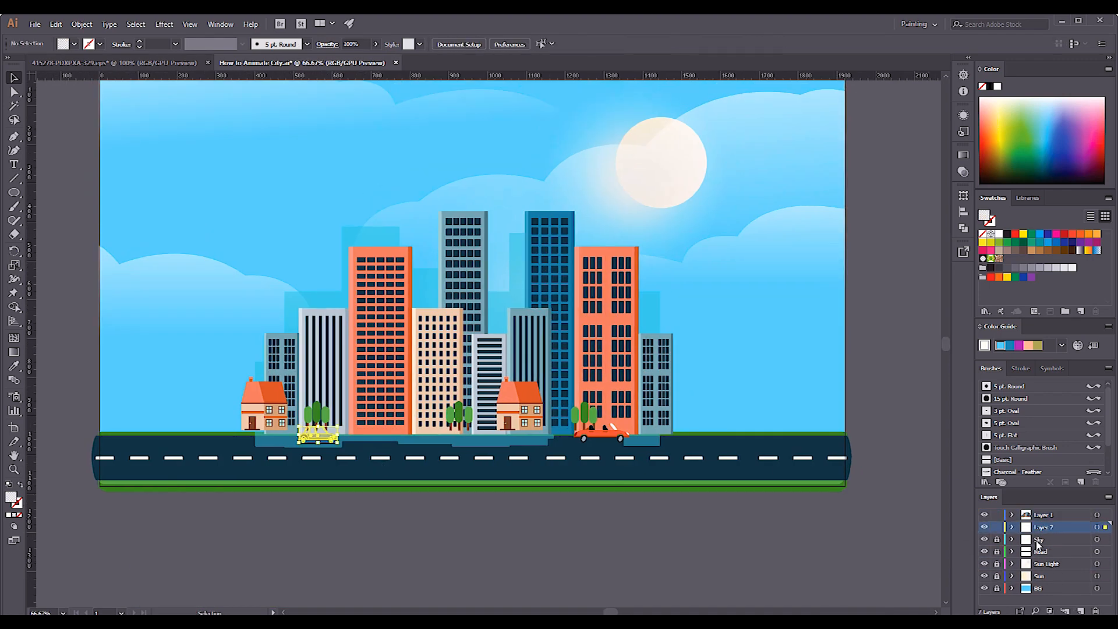
{"action": "key", "text": "Return"}
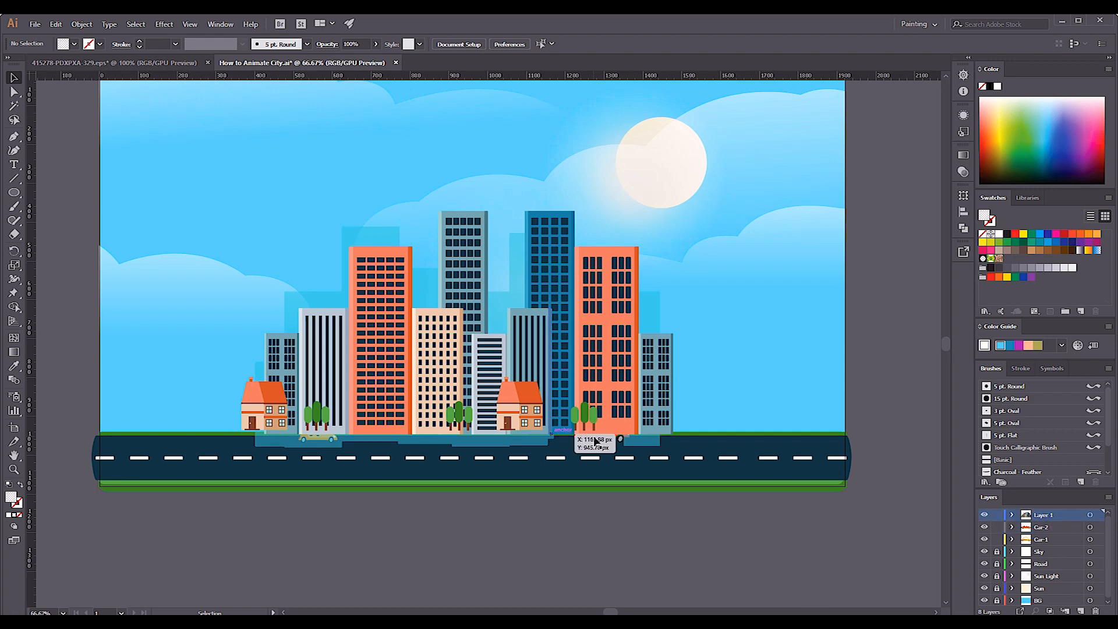
Lower the red car on its Car-2 layer onto the asphalt and lock both car layers.
{"action": "left_click_drag", "start_coordinate": [620, 438], "coordinate": [620, 458]}
{"action": "left_click", "coordinate": [996, 527]}
{"action": "left_click", "coordinate": [996, 539]}
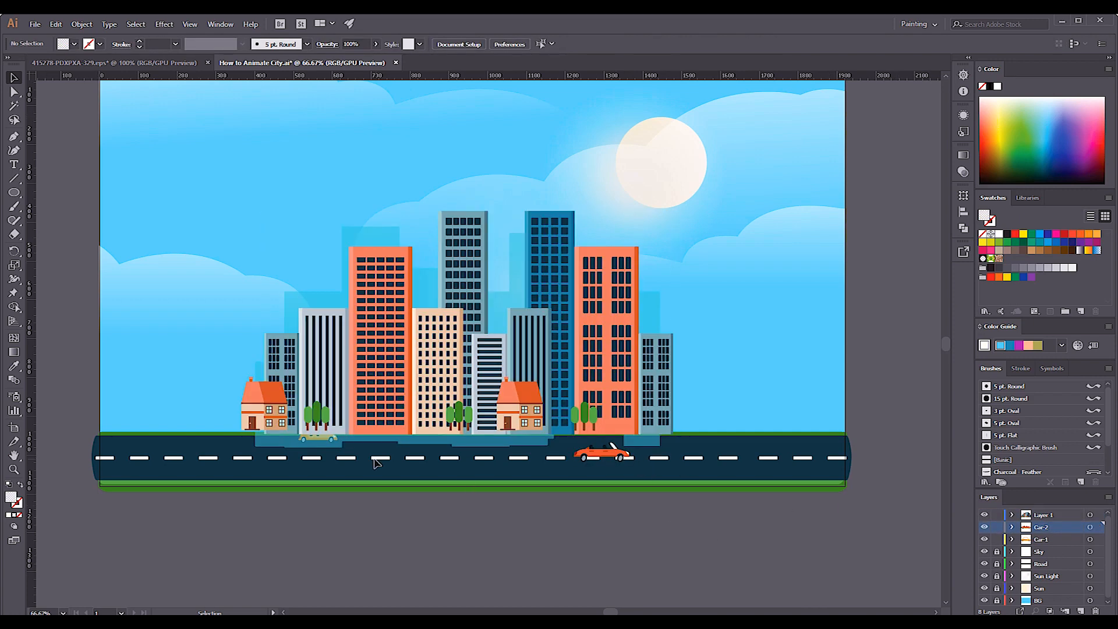
Ungroup the city buildings on Layer 1 so that each one can be selected separately.
{"action": "left_click", "coordinate": [657, 386]}
{"action": "scroll", "coordinate": [659, 387], "scroll_direction": "down", "scroll_amount": 1}
{"action": "scroll", "coordinate": [632, 408], "scroll_direction": "up", "scroll_amount": 1}
{"action": "right_click", "coordinate": [649, 401]}
{"action": "left_click", "coordinate": [678, 481]}
{"action": "left_click", "coordinate": [660, 412]}
Move the left orange building from Layer 1 onto a new layer named B-1 above Car-2.
{"action": "left_click", "coordinate": [457, 403]}
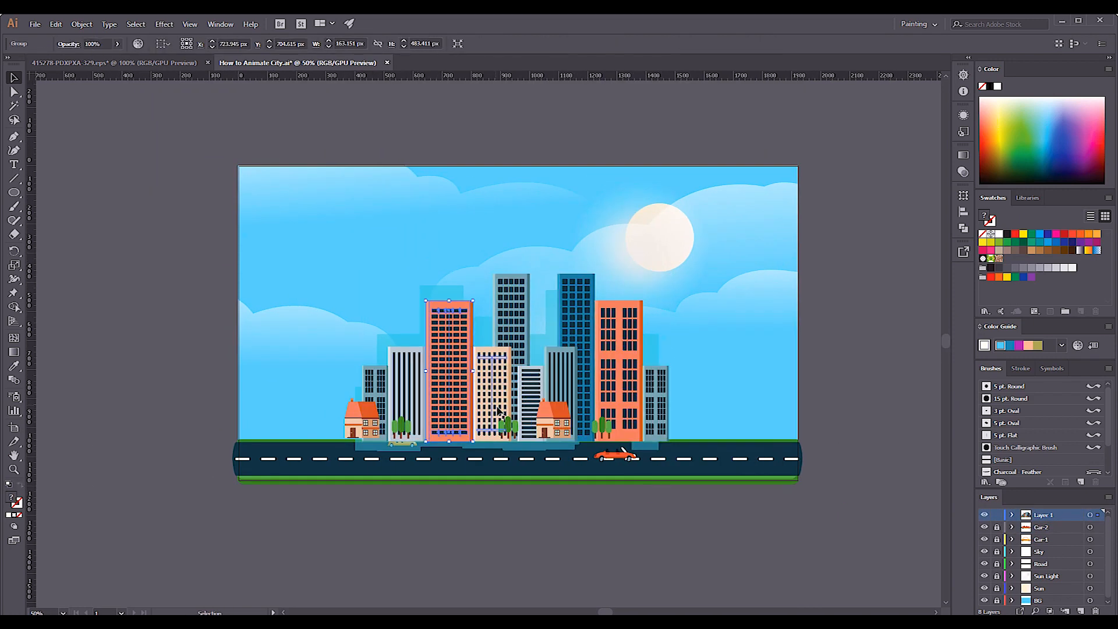
{"action": "key", "text": "ctrl+x"}
{"action": "left_click", "coordinate": [1048, 527]}
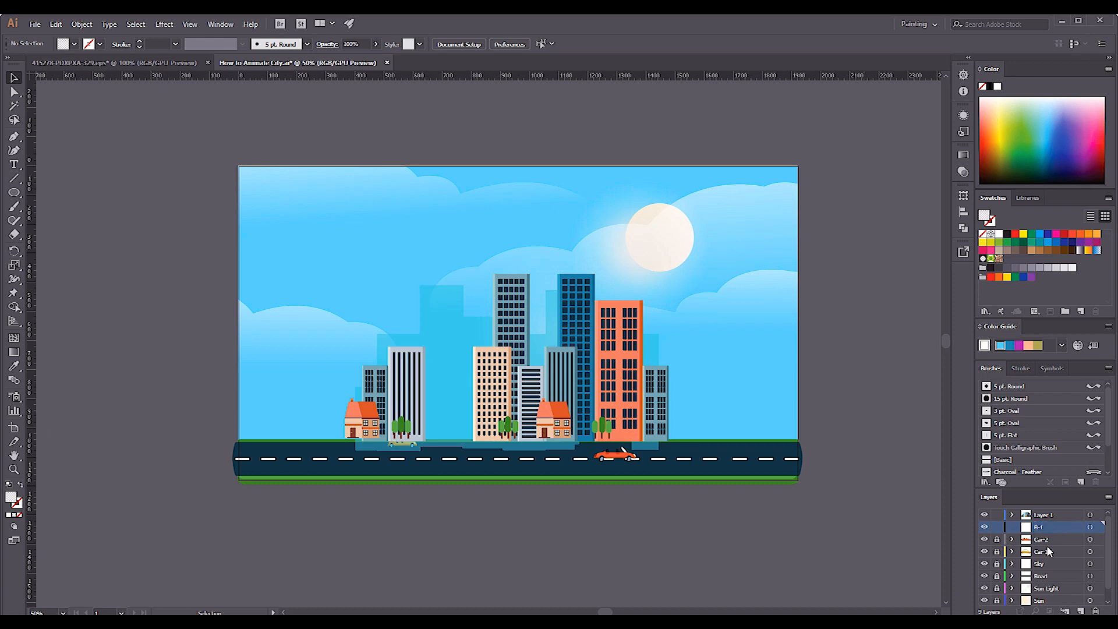
{"action": "key", "text": "ctrl+f"}
Move the striped grey building beside the left house onto a new layer named b-2 and lock both building layers.
{"action": "left_click", "coordinate": [406, 394]}
{"action": "key", "text": "ctrl+x"}
{"action": "left_click", "coordinate": [1047, 527]}
{"action": "left_click", "coordinate": [1081, 611]}
{"action": "key", "text": "ctrl+f"}
{"action": "left_click", "coordinate": [996, 527]}
{"action": "left_click", "coordinate": [996, 539]}
Move the beige building onto a new layer named b-3 and lock that layer.
{"action": "left_click", "coordinate": [413, 387]}
{"action": "left_click", "coordinate": [504, 385]}
{"action": "key", "text": "ctrl+x"}
{"action": "left_click", "coordinate": [1048, 528]}
{"action": "left_click", "coordinate": [1080, 611]}
{"action": "key", "text": "ctrl+f"}
{"action": "double_click", "coordinate": [1045, 529]}
{"action": "type", "text": "b-3"}
{"action": "left_click", "coordinate": [998, 528]}
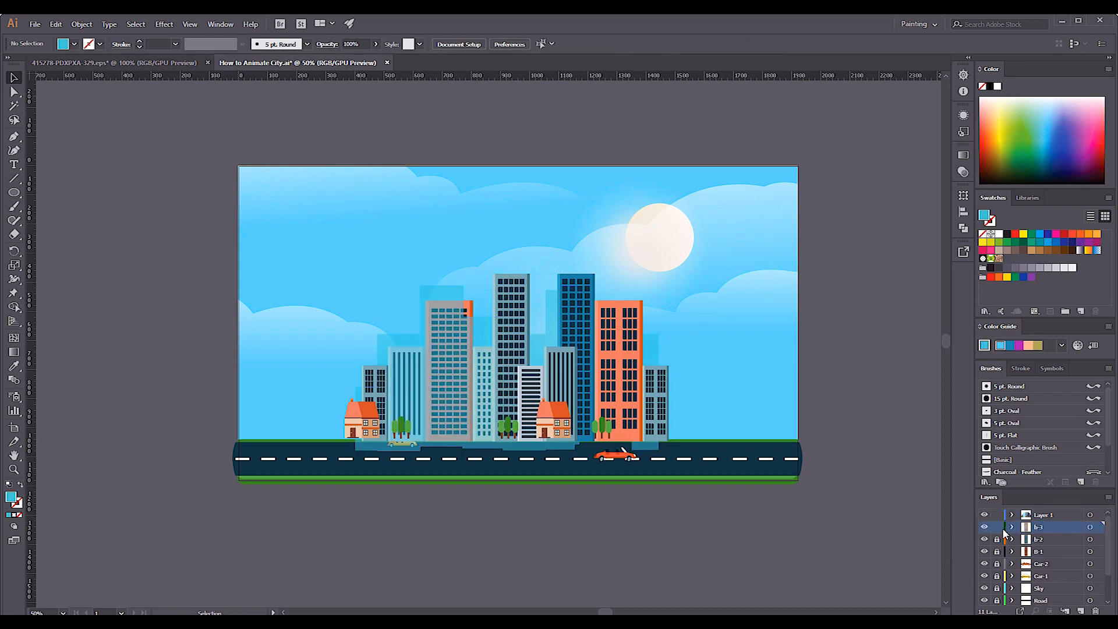
Move the small white striped building from Layer 1 onto a new layer named b4 above b-3.
{"action": "left_click", "coordinate": [1064, 527]}
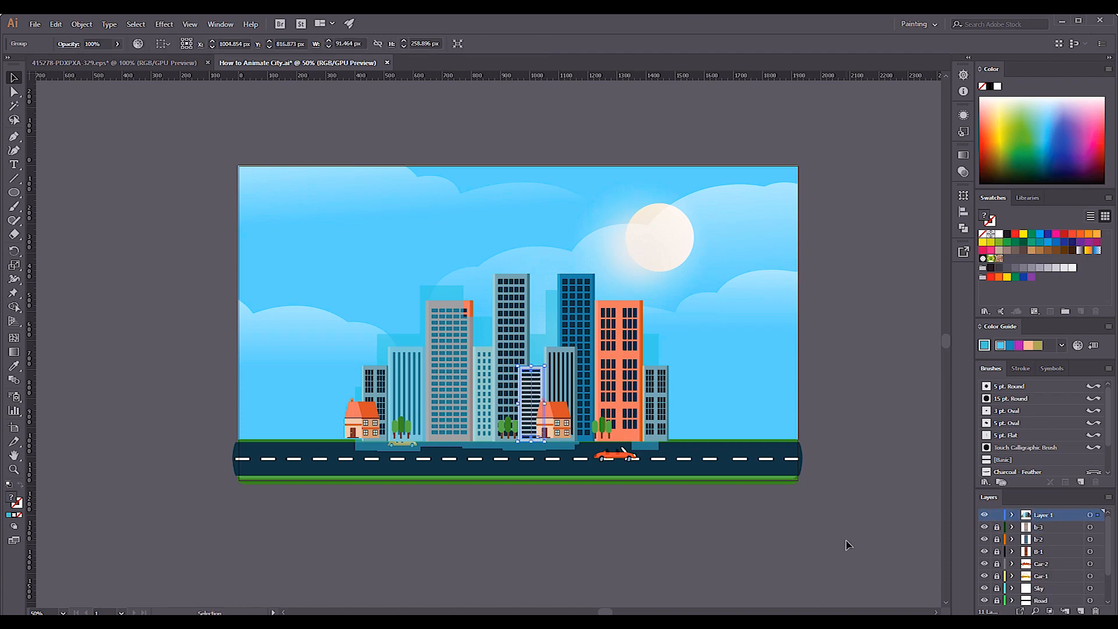
{"action": "left_click", "coordinate": [1081, 610]}
{"action": "key", "text": "ctrl+f"}
{"action": "double_click", "coordinate": [1044, 528]}
{"action": "type", "text": "b4"}
{"action": "key", "text": "Return"}
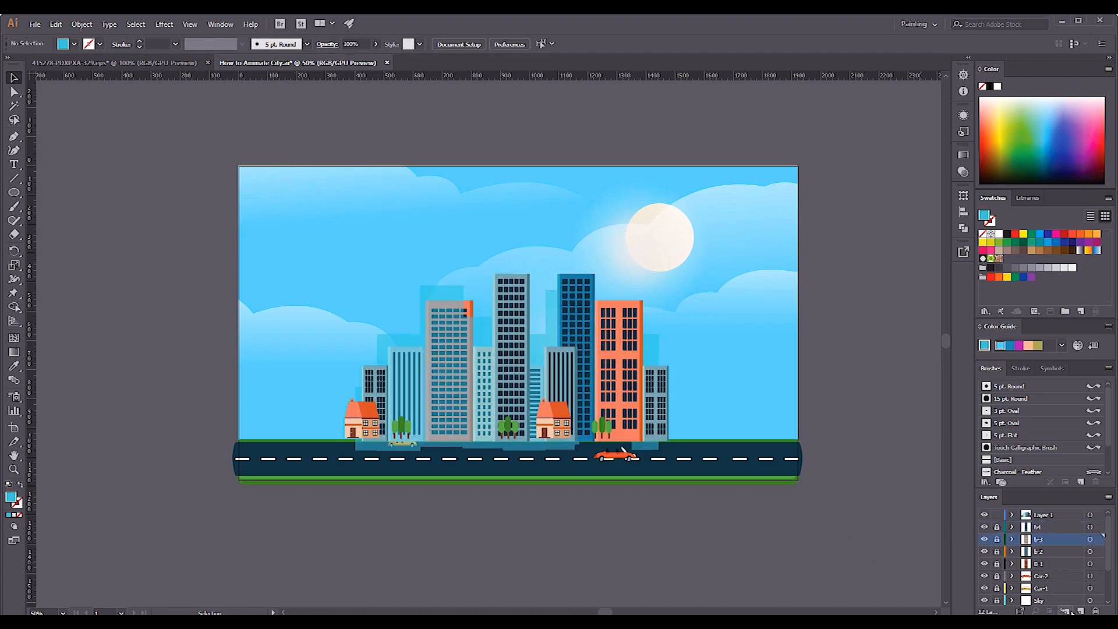
Move the tall grey building onto a new locked layer named b-4 above b-3 and rename the layer above it b-5.
{"action": "left_click", "coordinate": [508, 380]}
{"action": "key", "text": "ctrl+x"}
{"action": "left_click", "coordinate": [1061, 539]}
{"action": "left_click", "coordinate": [1080, 611]}
{"action": "key", "text": "ctrl+f"}
{"action": "double_click", "coordinate": [1040, 543]}
{"action": "key", "text": "Return"}
{"action": "double_click", "coordinate": [1045, 543]}
{"action": "left_click", "coordinate": [997, 539]}
Move the narrow striped building behind the second house from Layer 1 onto a new locked layer named b-6 above b-5.
{"action": "left_click", "coordinate": [1046, 515]}
{"action": "left_click", "coordinate": [561, 378]}
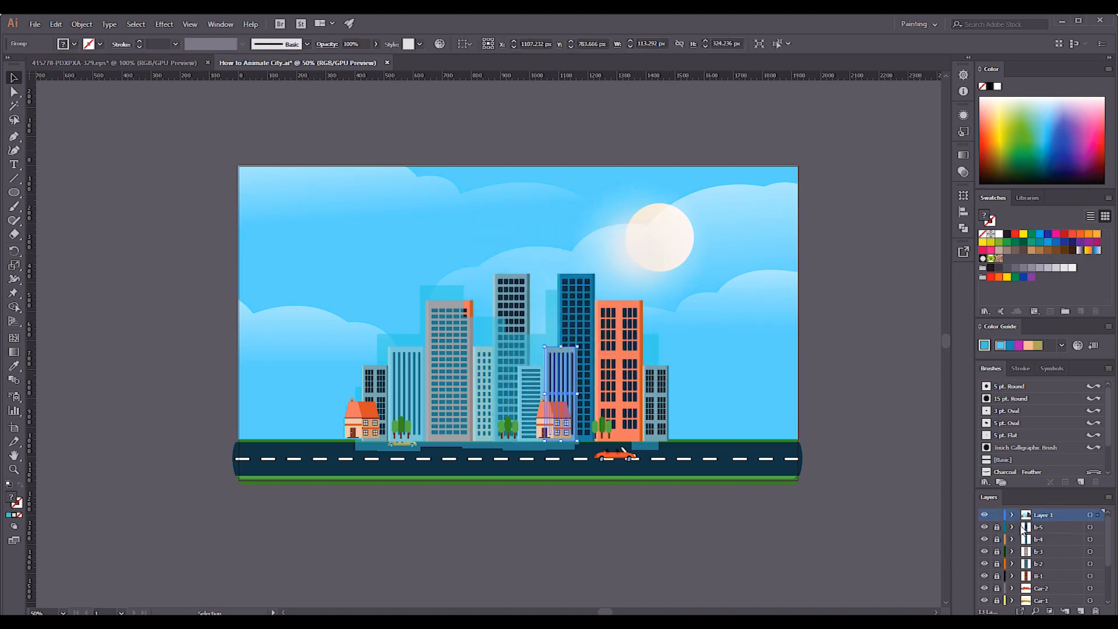
{"action": "left_click", "coordinate": [1042, 530]}
{"action": "left_click", "coordinate": [1081, 611]}
{"action": "key", "text": "ctrl+f"}
{"action": "type", "text": "6"}
{"action": "left_click", "coordinate": [996, 527]}
Move the dark blue tower onto a new layer named b-7 above b-6 and lock that layer.
{"action": "left_click", "coordinate": [576, 361]}
{"action": "key", "text": "ctrl+x"}
{"action": "left_click", "coordinate": [1048, 527]}
{"action": "left_click", "coordinate": [1081, 611]}
{"action": "key", "text": "ctrl+f"}
{"action": "double_click", "coordinate": [1045, 526]}
{"action": "left_click", "coordinate": [997, 527]}
Move the orange building beside the blue tower onto a new locked layer named b-8 above b-7.
{"action": "left_click", "coordinate": [619, 372]}
{"action": "key", "text": "ctrl+x"}
{"action": "left_click", "coordinate": [1049, 527]}
{"action": "left_click", "coordinate": [1081, 611]}
{"action": "key", "text": "ctrl+f"}
{"action": "double_click", "coordinate": [1046, 527]}
{"action": "type", "text": "b-8"}
{"action": "left_click", "coordinate": [997, 527]}
Move the low grey building at the skyline's right end onto a new layer named b-9 above b-8.
{"action": "left_click", "coordinate": [654, 408]}
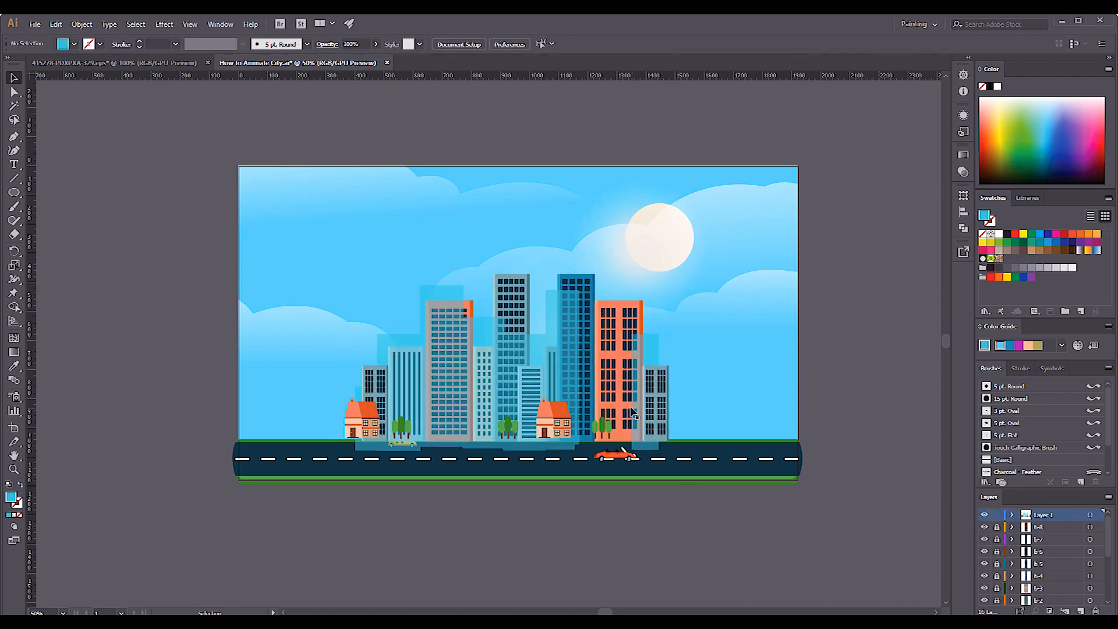
{"action": "key", "text": "ctrl+x"}
{"action": "left_click", "coordinate": [1048, 527]}
{"action": "left_click", "coordinate": [1081, 611]}
{"action": "key", "text": "ctrl+f"}
{"action": "type", "text": "b-8"}
{"action": "key", "text": "BackSpace"}
{"action": "type", "text": "9"}
{"action": "left_click", "coordinate": [873, 373]}
Move the grey building behind the left house from Layer 1 onto a new layer named b-10 above b-9.
{"action": "left_click", "coordinate": [1048, 515]}
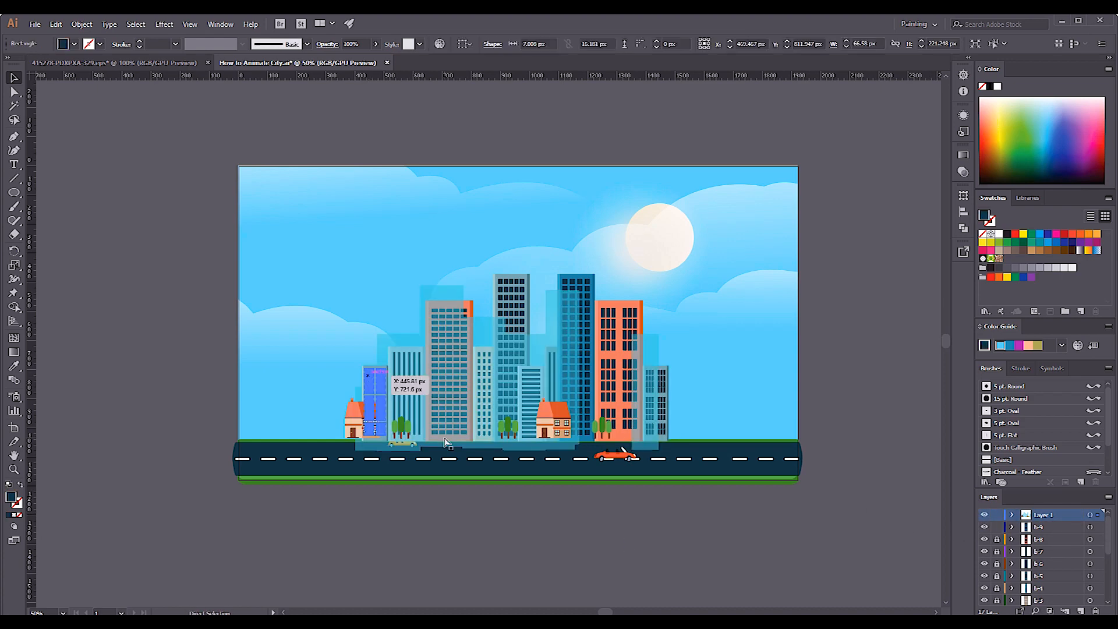
{"action": "key", "text": "ctrl+x"}
{"action": "left_click", "coordinate": [1048, 527]}
{"action": "left_click", "coordinate": [1081, 610]}
{"action": "key", "text": "ctrl+f"}
{"action": "double_click", "coordinate": [1045, 527]}
{"action": "type", "text": "b-10"}
{"action": "left_click", "coordinate": [874, 372]}
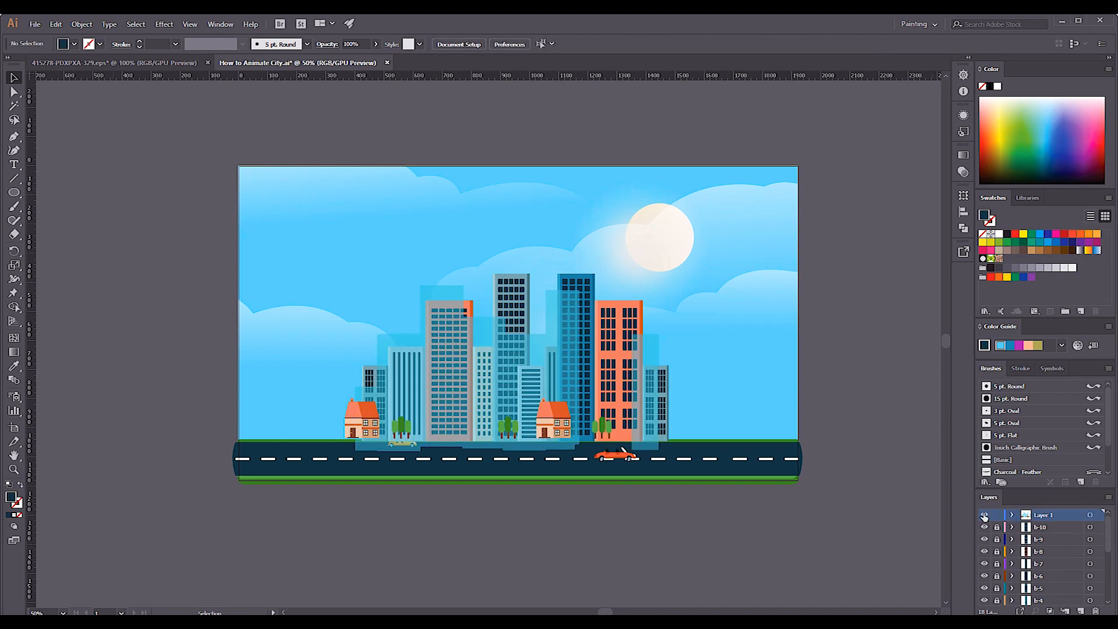
Move the translucent blue skyline shape onto a new layer named Shadow between B-1 and Car-2.
{"action": "left_click", "coordinate": [1041, 527]}
{"action": "key", "text": "ctrl+f"}
{"action": "double_click", "coordinate": [1042, 543]}
{"action": "type", "text": "S"}
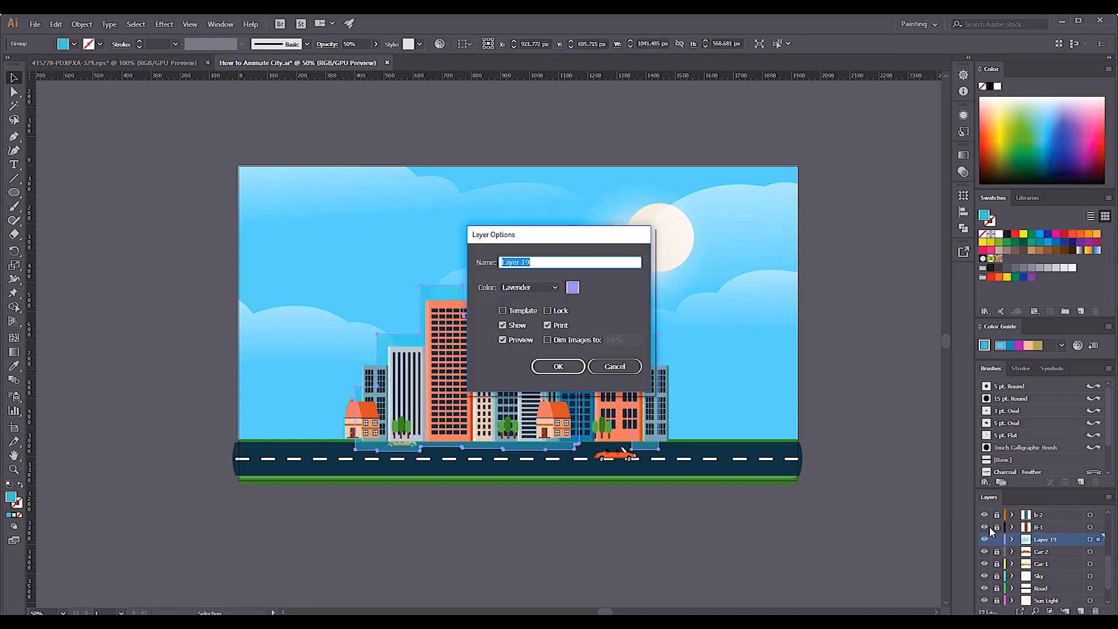
{"action": "key", "text": "Escape"}
{"action": "double_click", "coordinate": [1045, 540]}
{"action": "type", "text": "shad"}
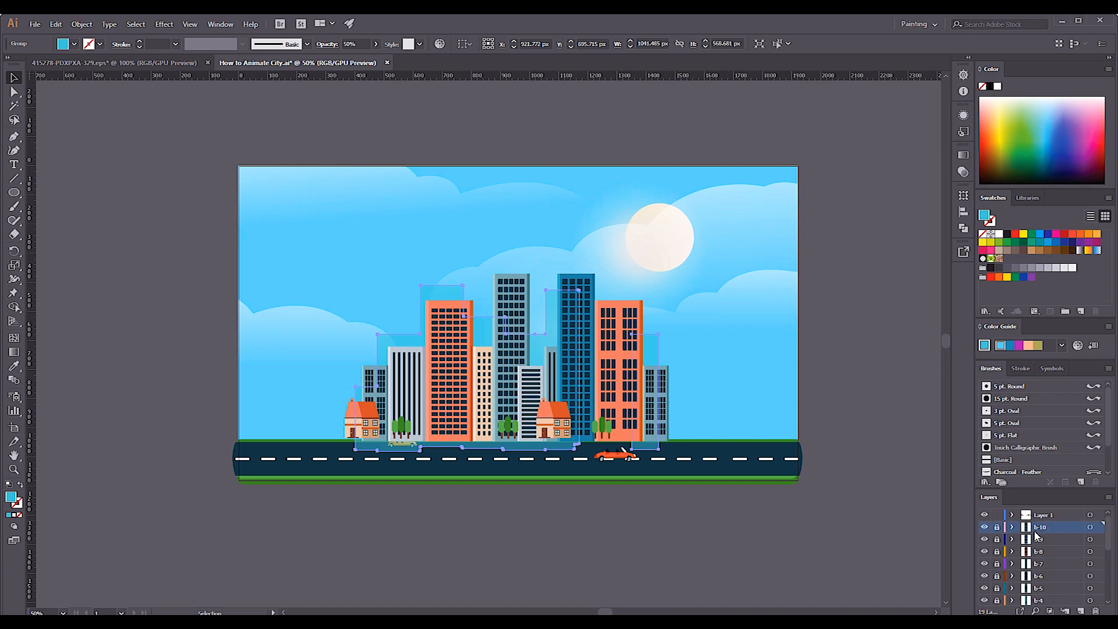
Put the trees on a new layer named Tree above b-10.
{"action": "scroll", "coordinate": [1048, 580], "scroll_direction": "down", "scroll_amount": 4}
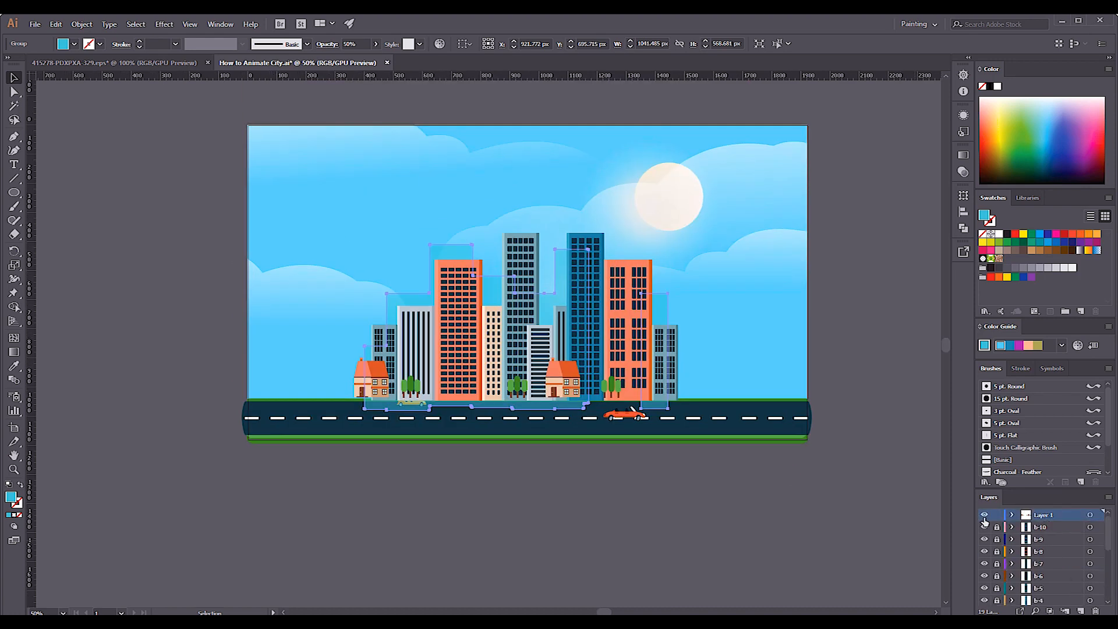
{"action": "scroll", "coordinate": [984, 516], "scroll_direction": "up", "scroll_amount": 4}
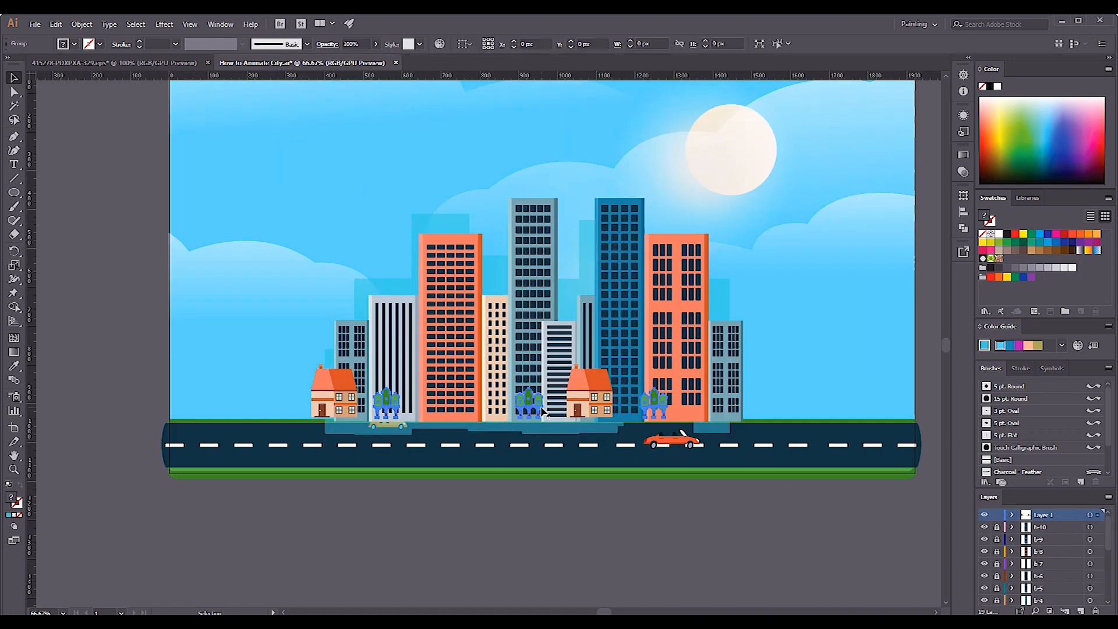
{"action": "left_click", "coordinate": [1081, 610]}
{"action": "double_click", "coordinate": [1042, 515]}
{"action": "type", "text": "T"}
Separate the two houses, moving one onto a new layer named Home-2 and renaming Layer 1 as Home-1.
{"action": "right_click", "coordinate": [611, 398]}
{"action": "left_click", "coordinate": [647, 500]}
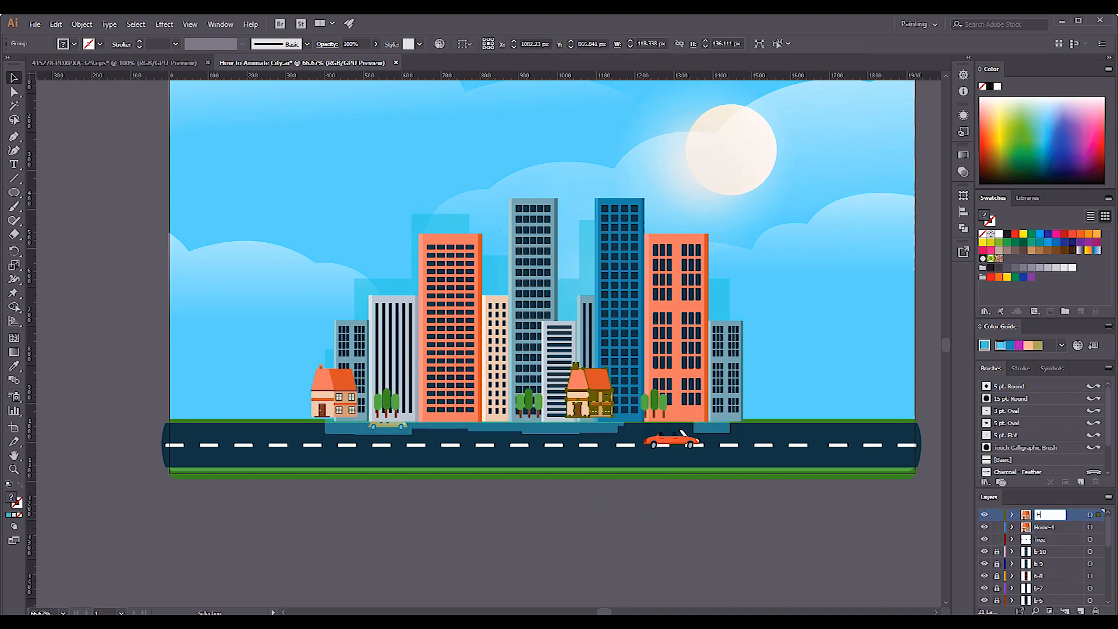
{"action": "type", "text": "ome-2"}
{"action": "key", "text": "Return"}
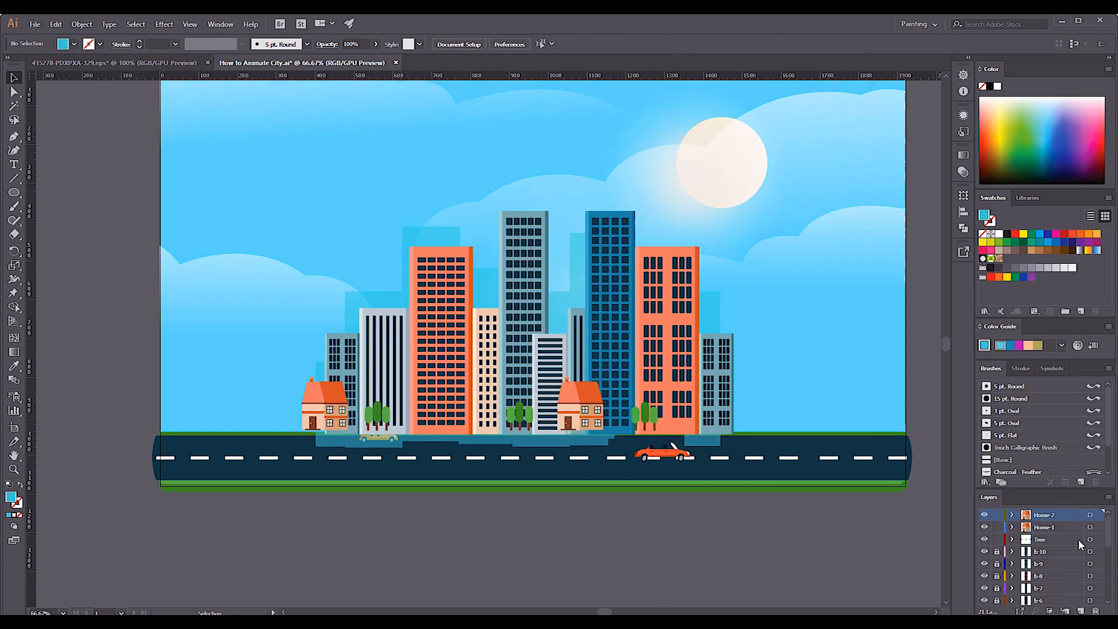
Split the trees onto separate layers named Tree-1, tree-2 and traee-3 below Home-1.
{"action": "left_click", "coordinate": [997, 551]}
{"action": "left_click", "coordinate": [519, 414]}
{"action": "left_click", "coordinate": [985, 541]}
{"action": "left_click", "coordinate": [1053, 540]}
{"action": "double_click", "coordinate": [1057, 551]}
{"action": "left_click", "coordinate": [624, 366]}
{"action": "double_click", "coordinate": [1049, 542]}
{"action": "key", "text": "ctrl+minus"}
{"action": "scroll", "coordinate": [1051, 551], "scroll_direction": "down", "scroll_amount": 5}
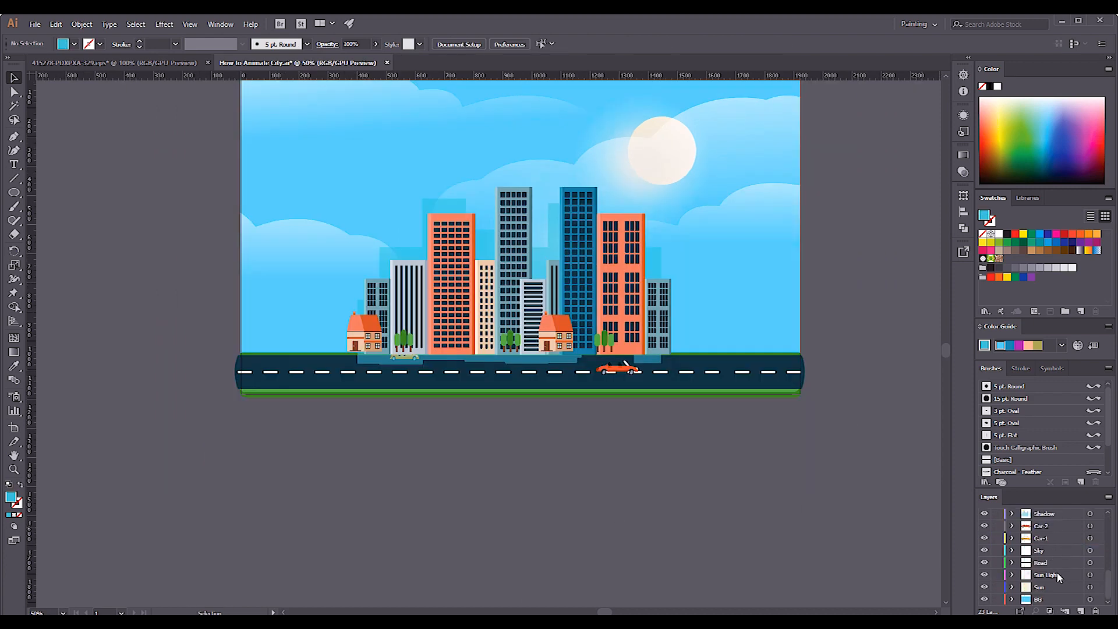
{"action": "scroll", "coordinate": [1059, 577], "scroll_direction": "up", "scroll_amount": 5}
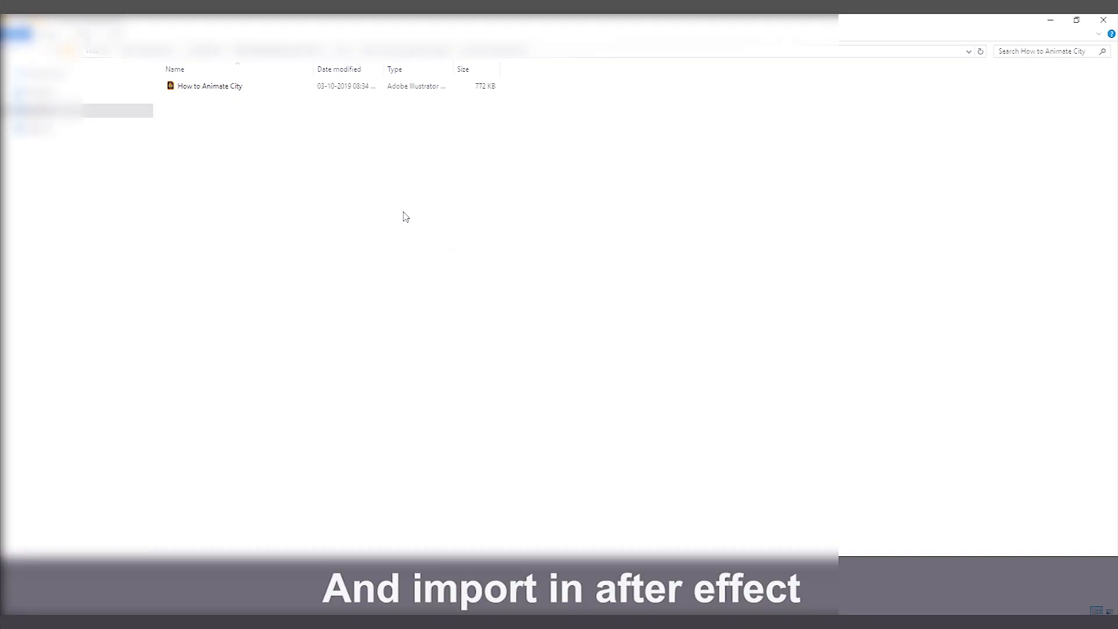
Switch to After Effects and import How to Animate City.ai as a composition with footage dimensions set to Layer Size.
{"action": "left_click", "coordinate": [257, 87]}
{"action": "left_click", "coordinate": [188, 92]}
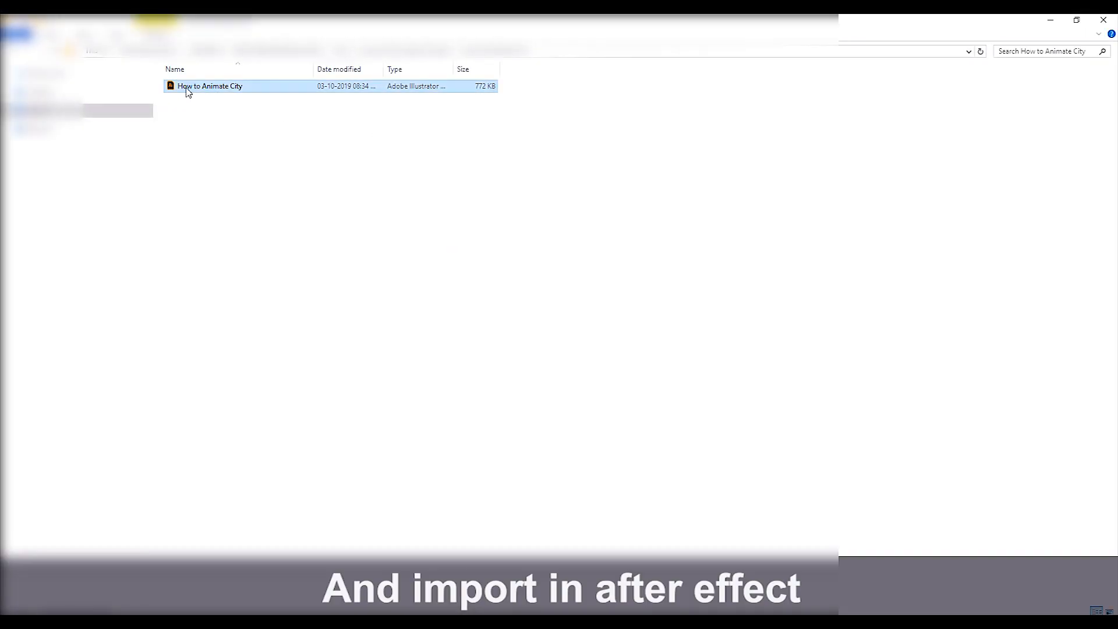
{"action": "left_click_drag", "start_coordinate": [622, 463], "coordinate": [182, 423]}
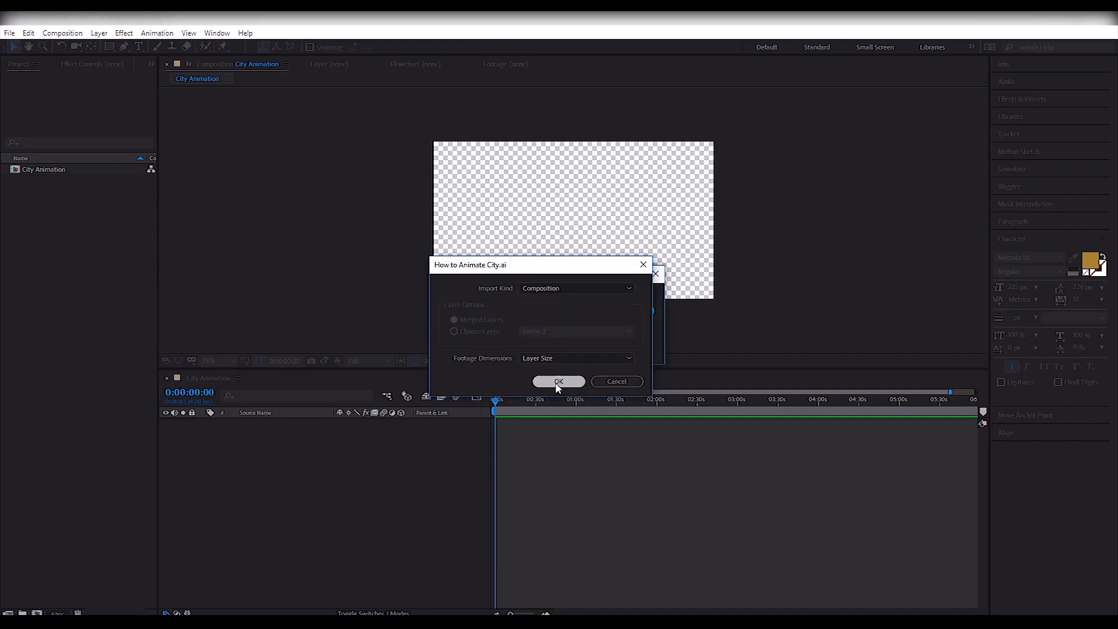
{"action": "left_click", "coordinate": [558, 381]}
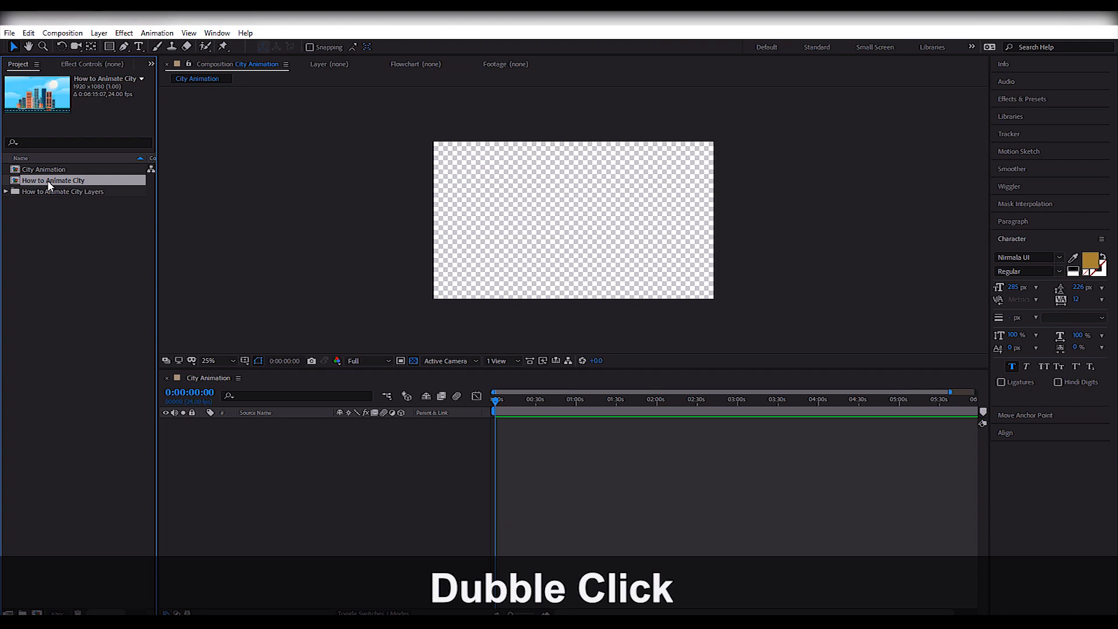
Open the How to Animate City composition and pre-compose the ten building layers into a new composition named City.
{"action": "double_click", "coordinate": [49, 184]}
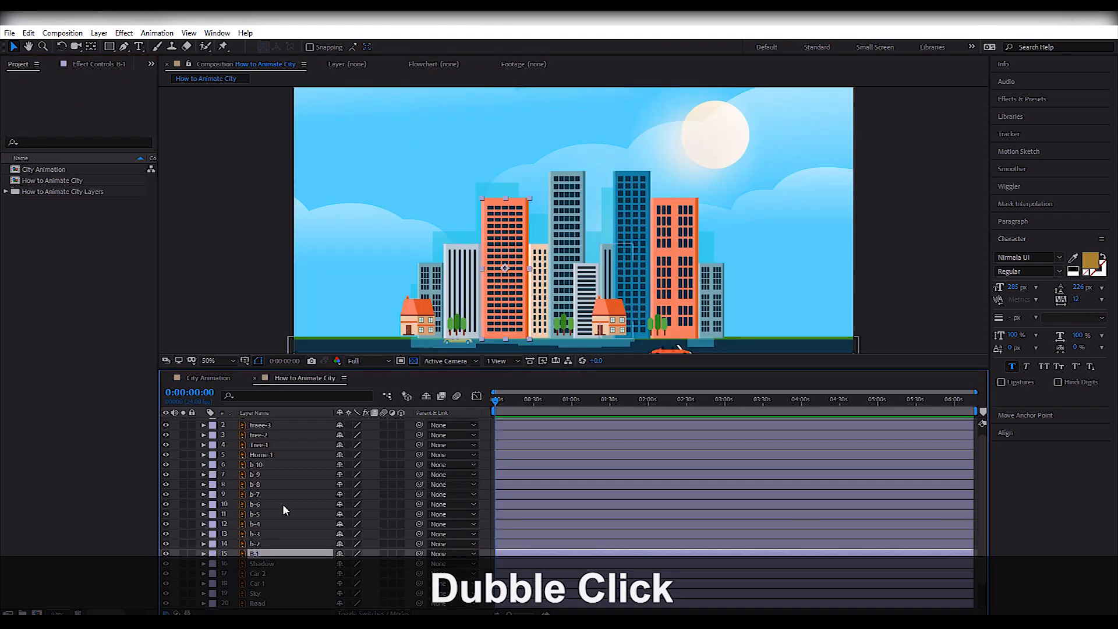
{"action": "left_click", "coordinate": [462, 273], "text": "shift"}
{"action": "left_click", "coordinate": [505, 259], "text": "shift"}
{"action": "left_click", "coordinate": [540, 249], "text": "shift"}
{"action": "left_click", "coordinate": [579, 223], "text": "shift"}
{"action": "left_click", "coordinate": [630, 231], "text": "shift"}
{"action": "left_click", "coordinate": [608, 262], "text": "shift"}
{"action": "left_click", "coordinate": [587, 282], "text": "shift"}
{"action": "left_click", "coordinate": [675, 274], "text": "shift"}
{"action": "left_click", "coordinate": [708, 285], "text": "shift"}
{"action": "key", "text": "ctrl+shift+c"}
{"action": "type", "text": "C"}
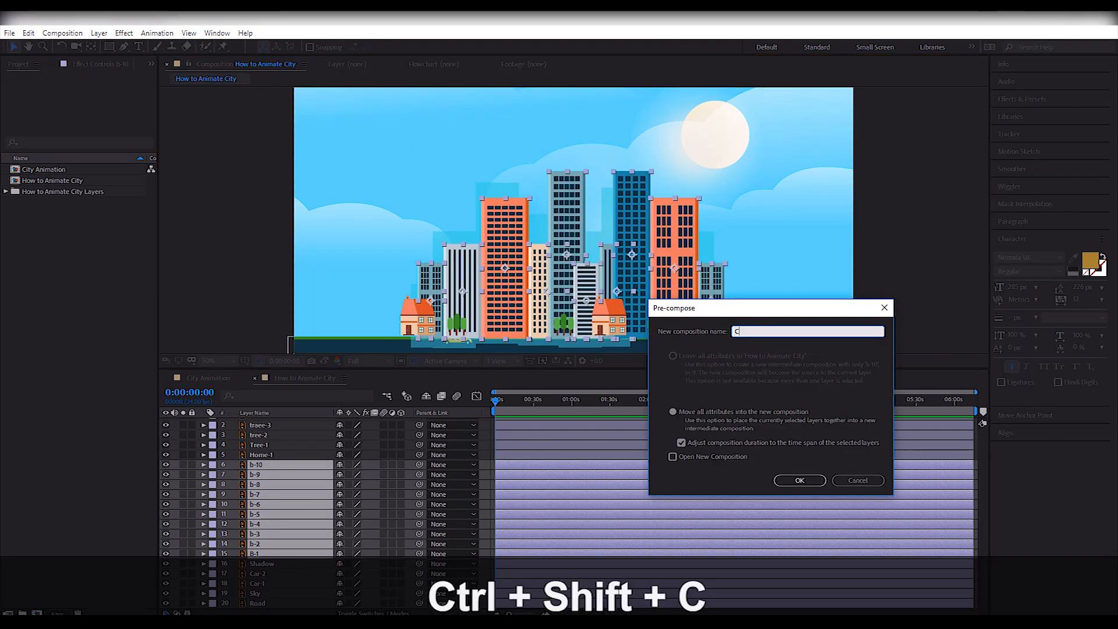
{"action": "key", "text": "Return"}
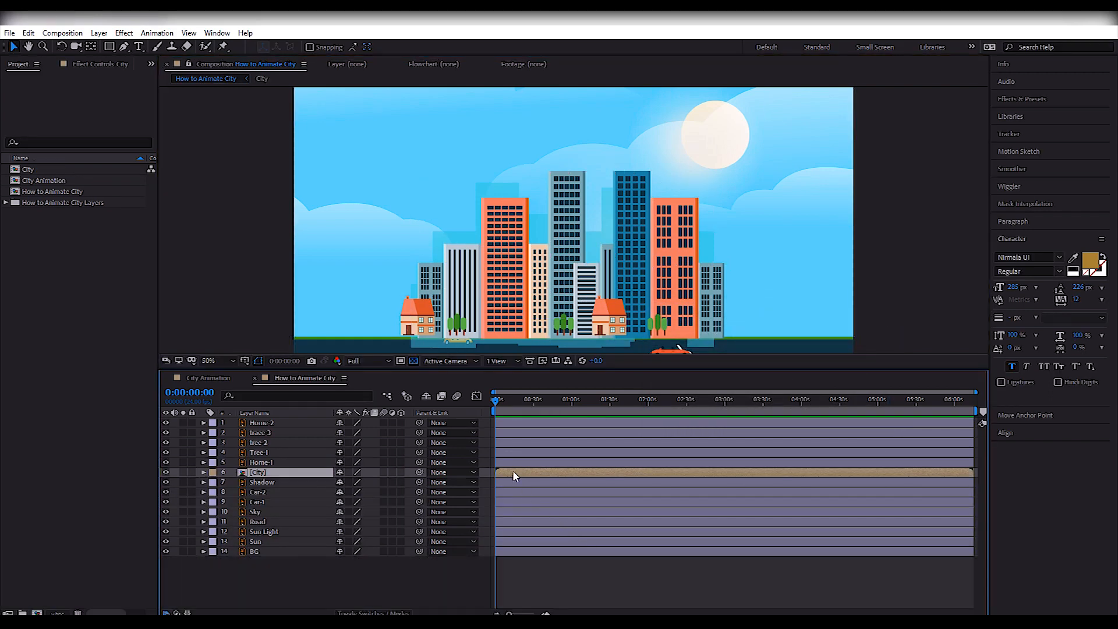
Open the City composition and crop it to a region of interest of about 1148 × 634 px drawn around the buildings.
{"action": "double_click", "coordinate": [515, 476]}
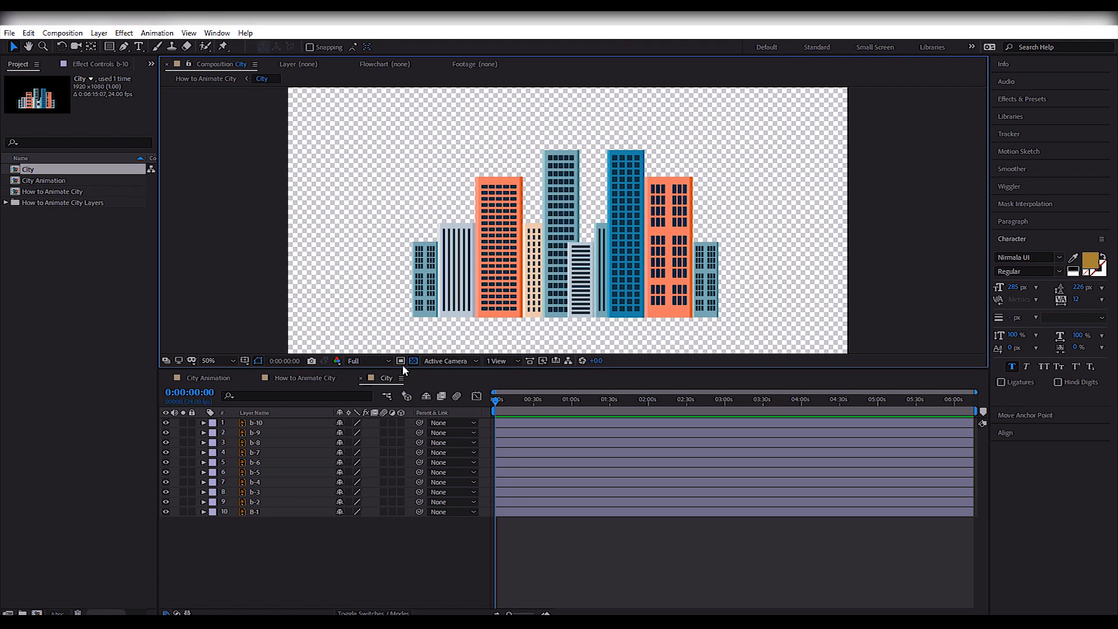
{"action": "left_click_drag", "start_coordinate": [389, 131], "coordinate": [731, 319]}
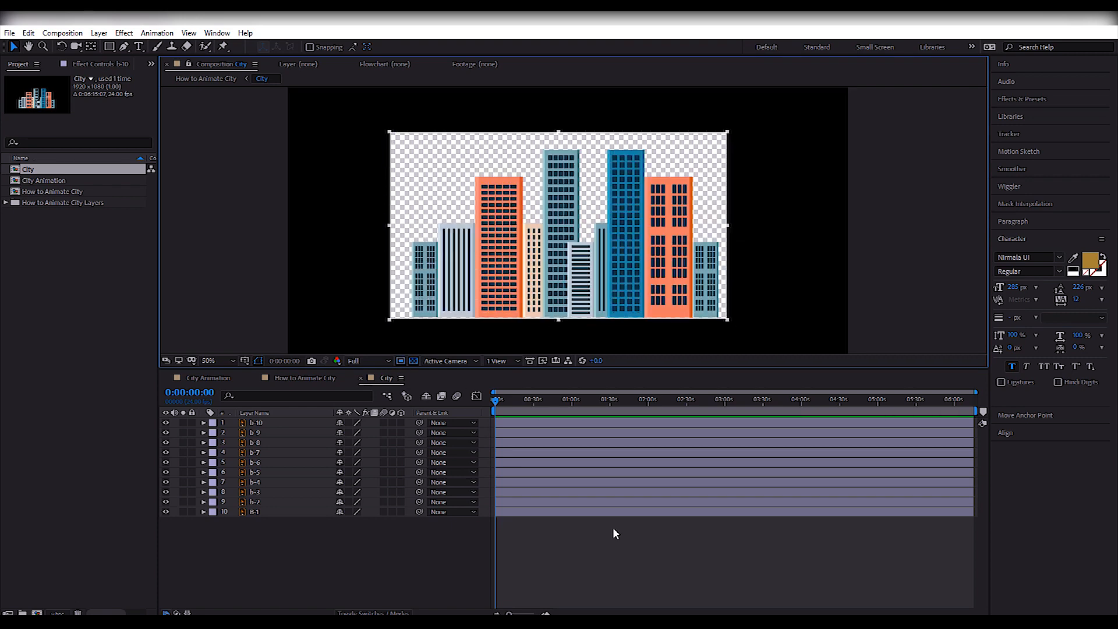
{"action": "left_click", "coordinate": [62, 32]}
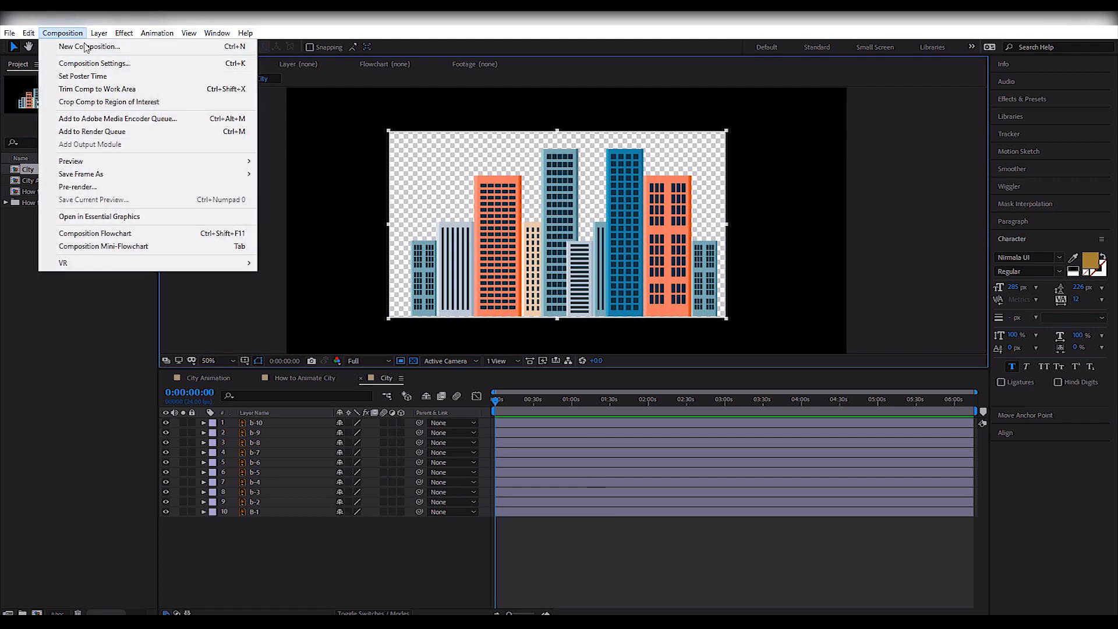
{"action": "left_click", "coordinate": [140, 103]}
Add Position keyframes to all ten building layers and place them at about 24 seconds.
{"action": "left_click_drag", "start_coordinate": [527, 520], "coordinate": [506, 433]}
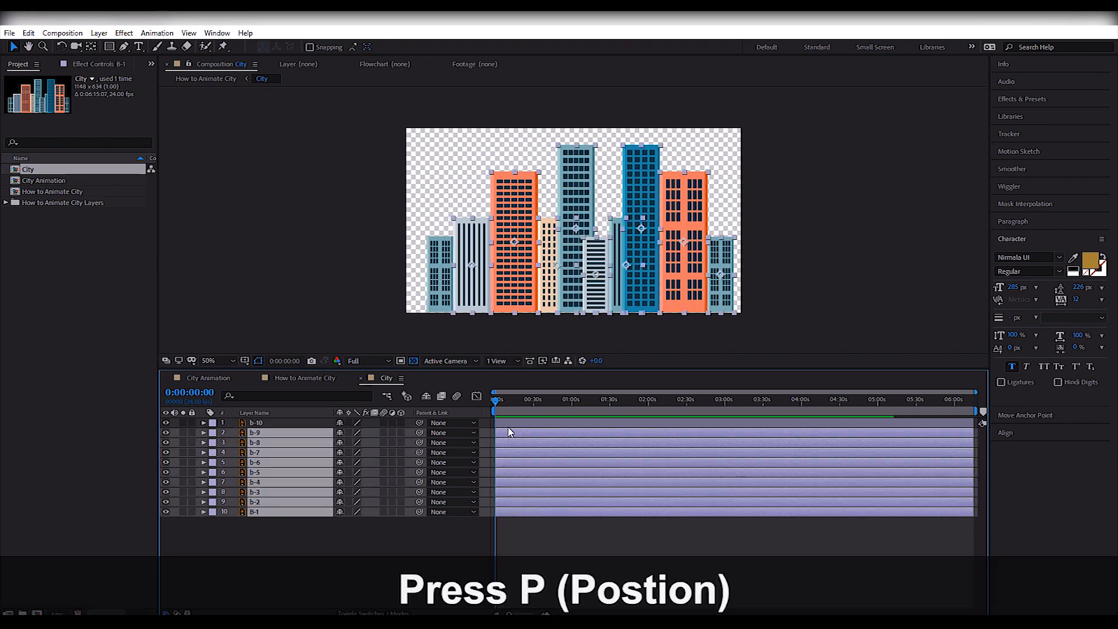
{"action": "key", "text": "ctrl+a"}
{"action": "key", "text": "p"}
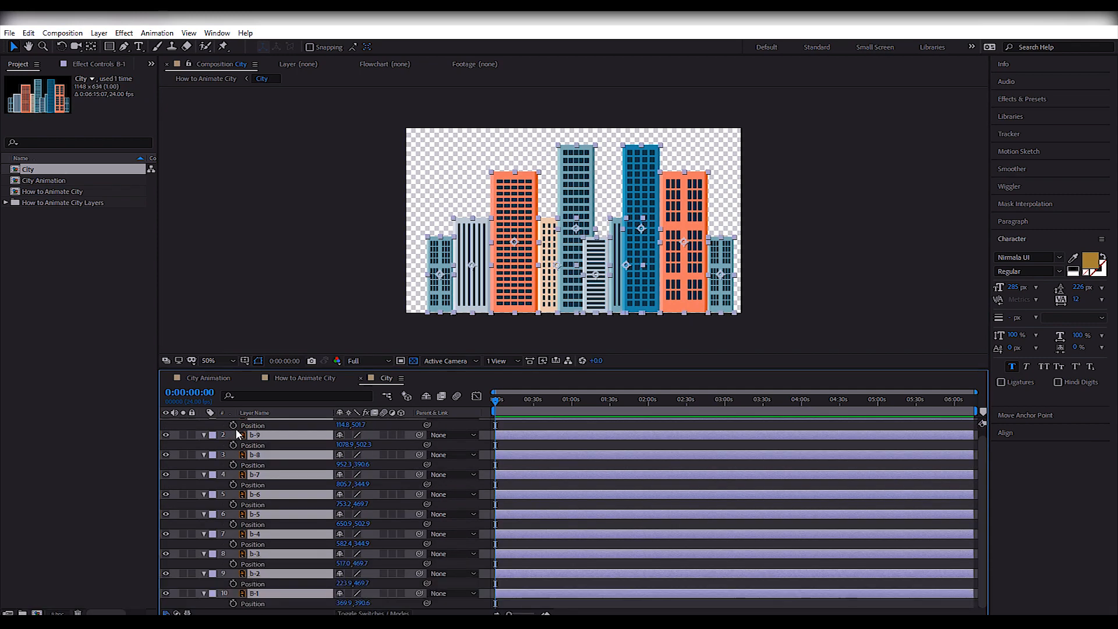
{"action": "key", "text": "alt+shift+p"}
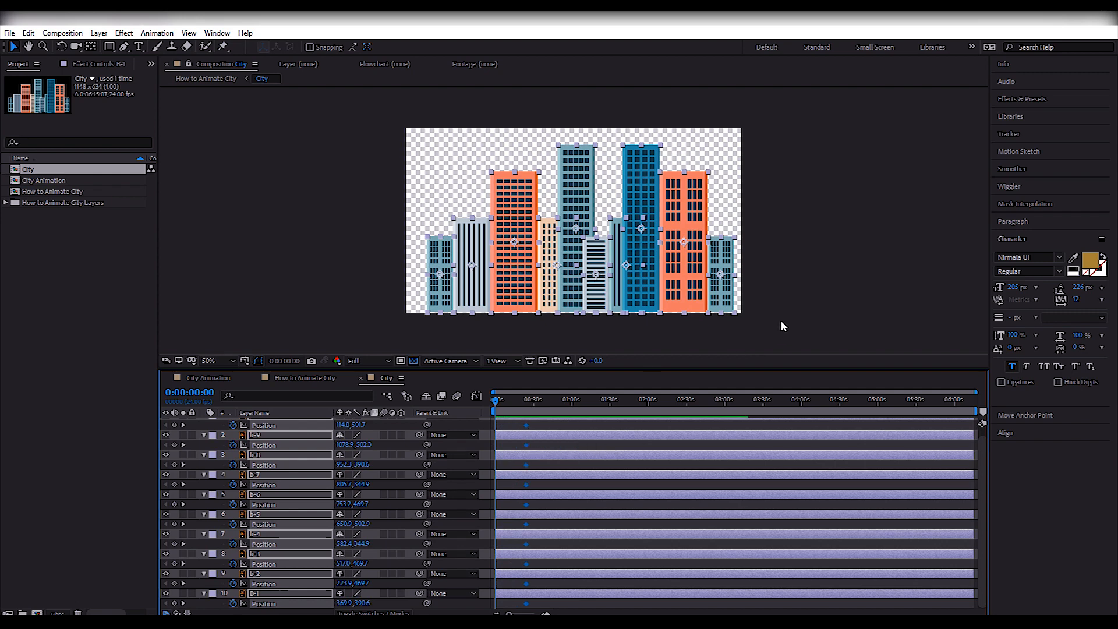
At time 0, move all the buildings straight down about 580 px so they sit fully below the frame.
{"action": "key", "text": "shift+Down"}
{"action": "key", "text": "shift+Down"}
{"action": "key", "text": "shift+Down"}
{"action": "key", "text": "shift+Down"}
{"action": "key", "text": "shift+Down"}
{"action": "key", "text": "shift+Down"}
{"action": "key", "text": "shift+Down"}
{"action": "key", "text": "shift+Down"}
{"action": "key", "text": "shift+Down"}
{"action": "key", "text": "shift+Down"}
{"action": "key", "text": "shift+Down"}
{"action": "key", "text": "shift+Down"}
{"action": "key", "text": "shift+Down"}
{"action": "key", "text": "shift+Down"}
{"action": "key", "text": "shift+Down"}
{"action": "key", "text": "shift+Down"}
{"action": "key", "text": "shift+Down"}
{"action": "key", "text": "shift+Down"}
{"action": "key", "text": "shift+Down"}
{"action": "key", "text": "shift+Down"}
{"action": "key", "text": "shift+Down"}
{"action": "key", "text": "shift+Down"}
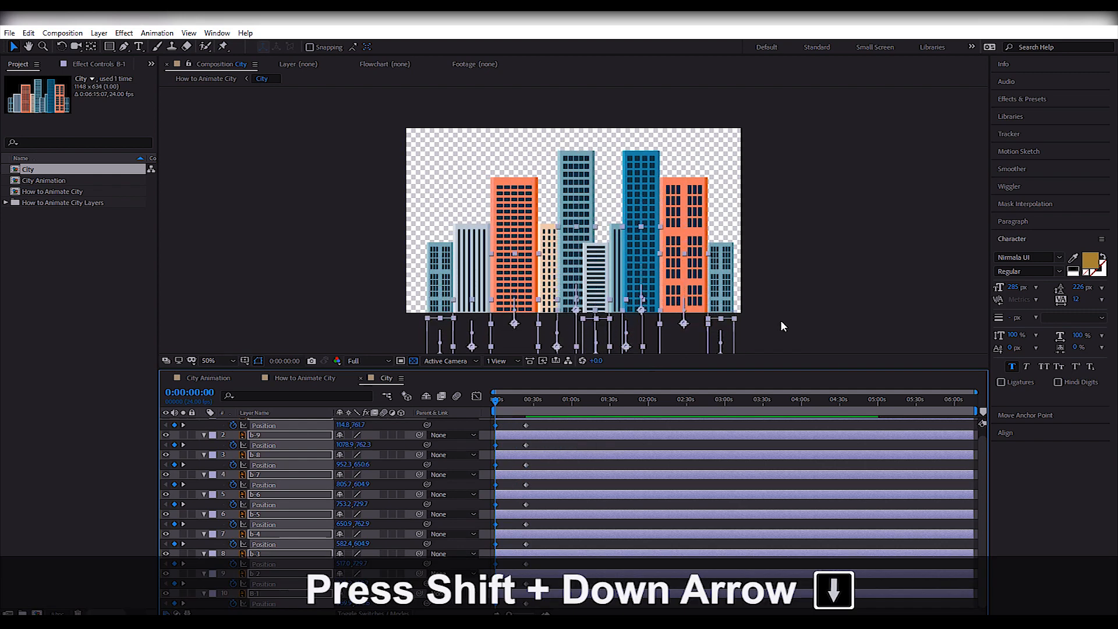
{"action": "left_click", "coordinate": [792, 313]}
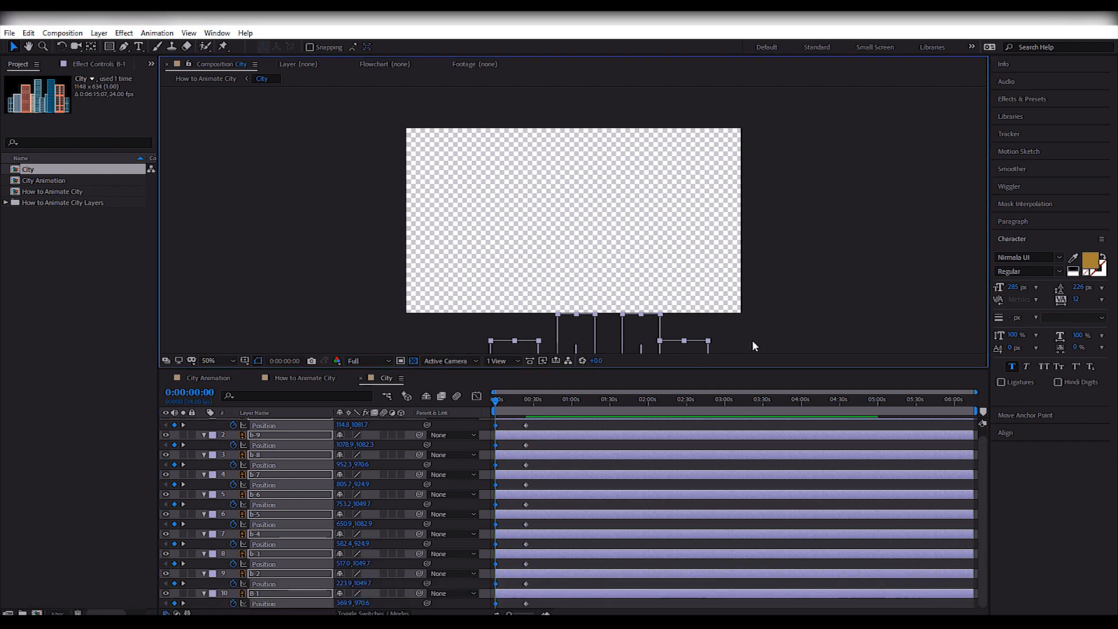
Move the end Position keyframes of all buildings earlier to about 1 second and preview the rise.
{"action": "key", "text": "space"}
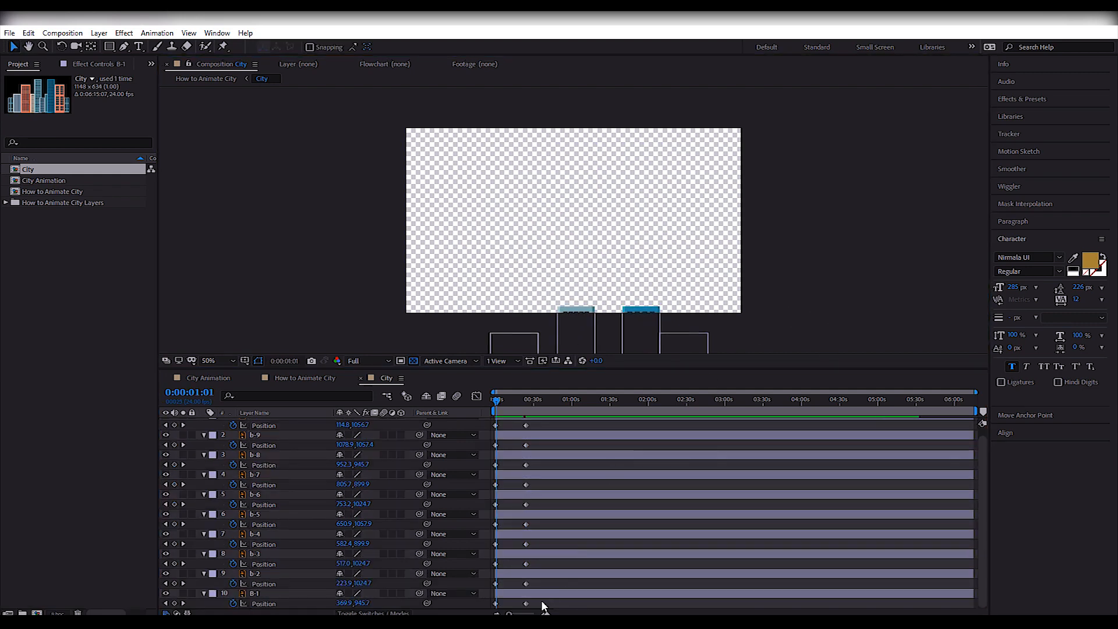
{"action": "left_click_drag", "start_coordinate": [542, 605], "coordinate": [506, 446]}
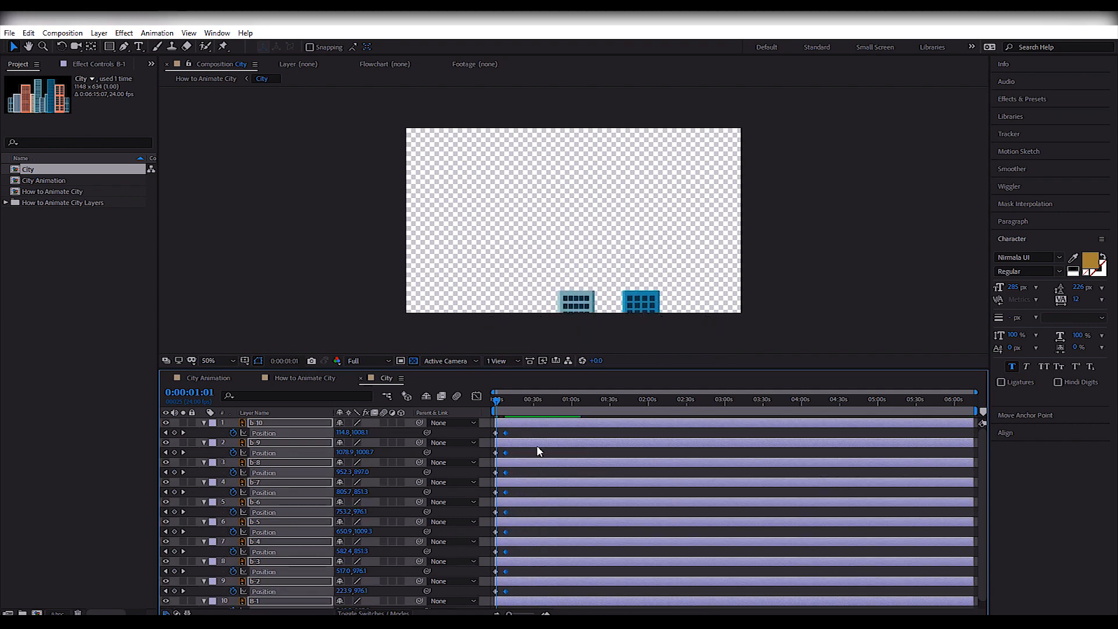
{"action": "left_click_drag", "start_coordinate": [498, 402], "coordinate": [491, 407]}
{"action": "key", "text": "equal"}
{"action": "key", "text": "equal"}
{"action": "key", "text": "equal"}
{"action": "key", "text": "equal"}
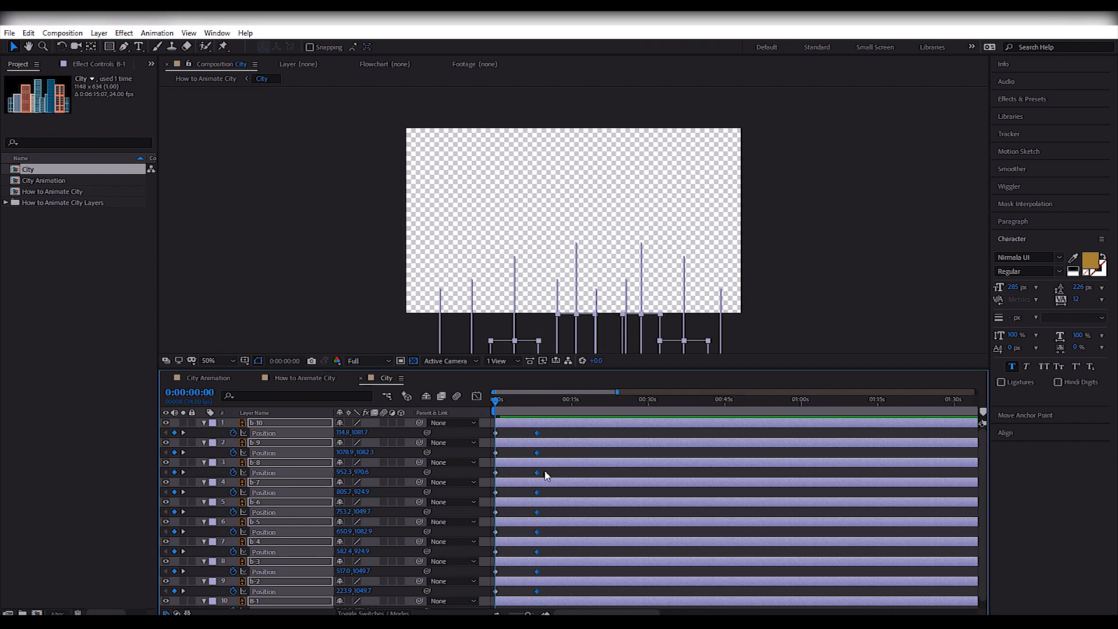
{"action": "left_click_drag", "start_coordinate": [666, 438], "coordinate": [553, 438]}
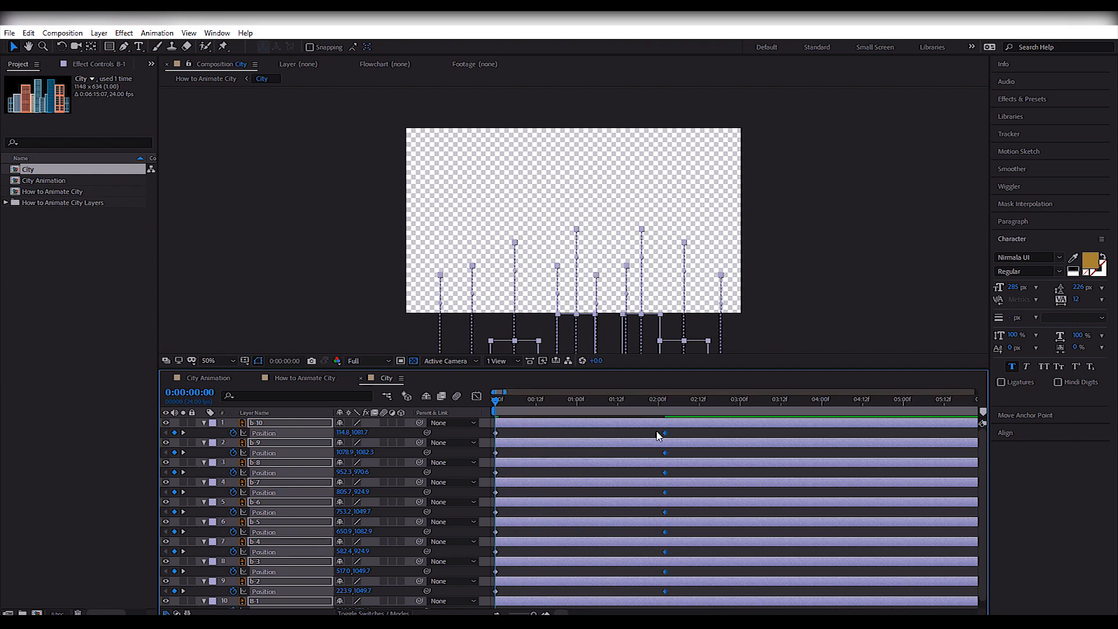
{"action": "key", "text": "minus"}
{"action": "key", "text": "minus"}
{"action": "left_click", "coordinate": [773, 306]}
{"action": "key", "text": "space"}
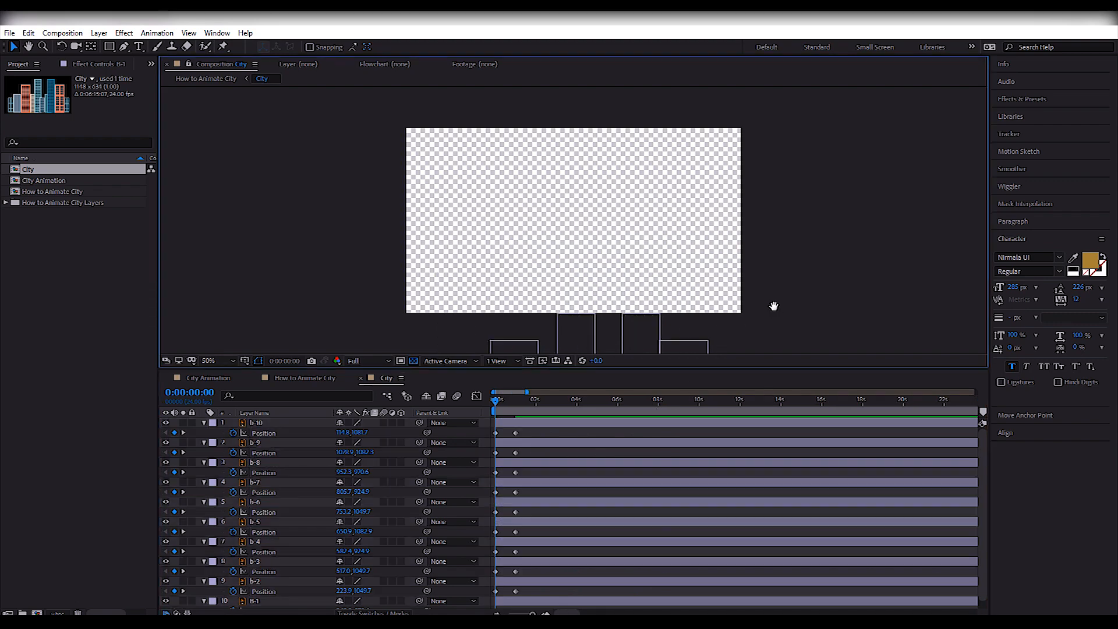
{"action": "key", "text": "space"}
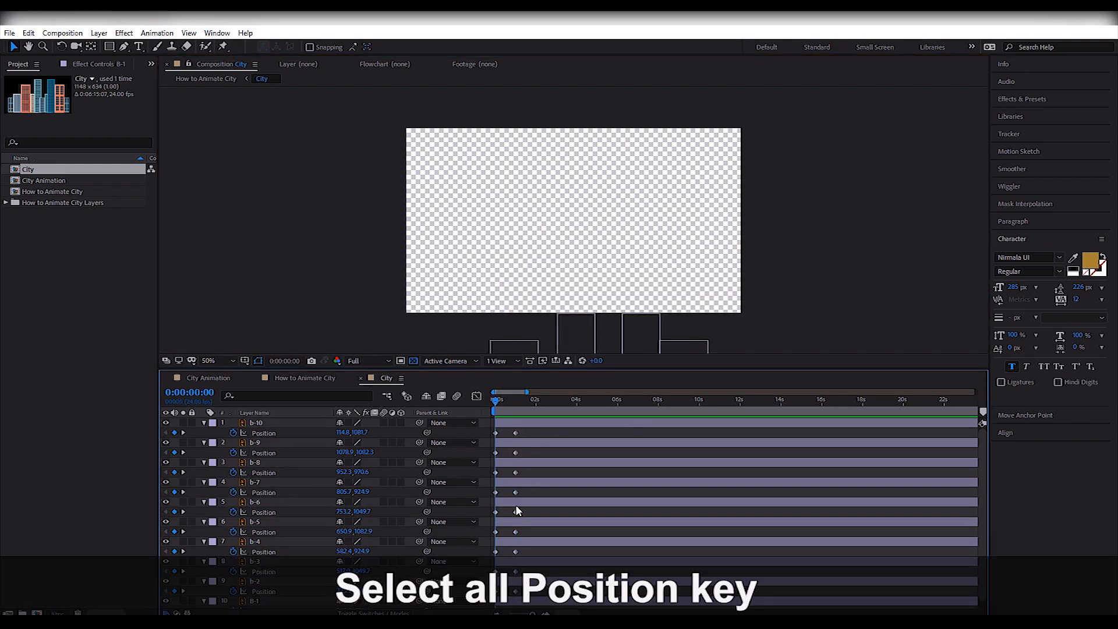
Apply Easy Ease to all Position keyframes of the ten building layers.
{"action": "scroll", "coordinate": [527, 605], "scroll_direction": "down", "scroll_amount": 1}
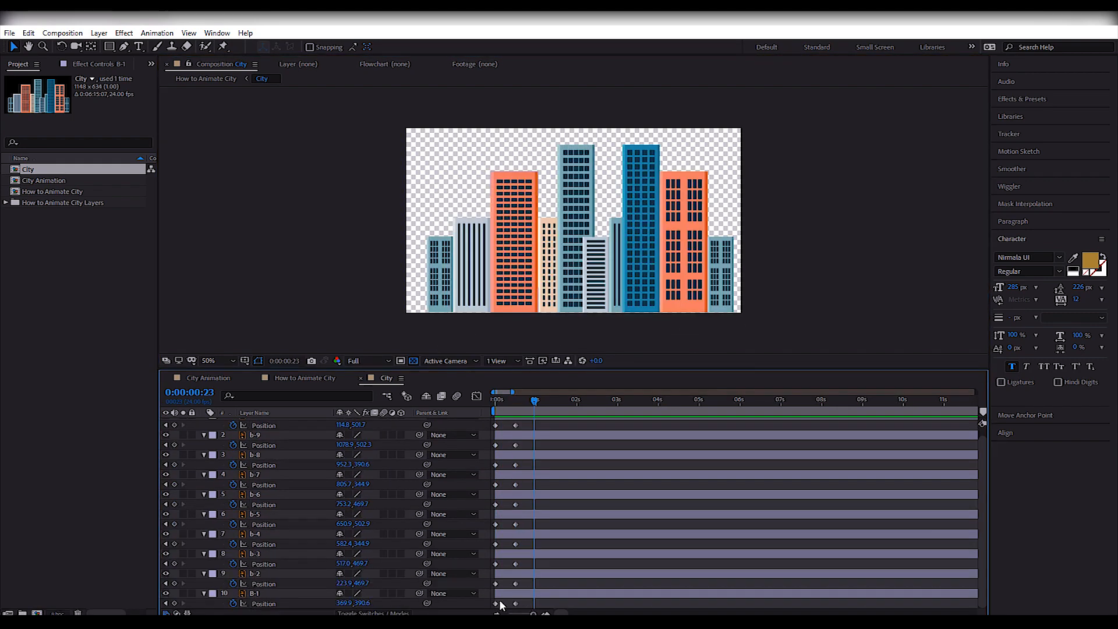
{"action": "left_click_drag", "start_coordinate": [528, 608], "coordinate": [483, 418]}
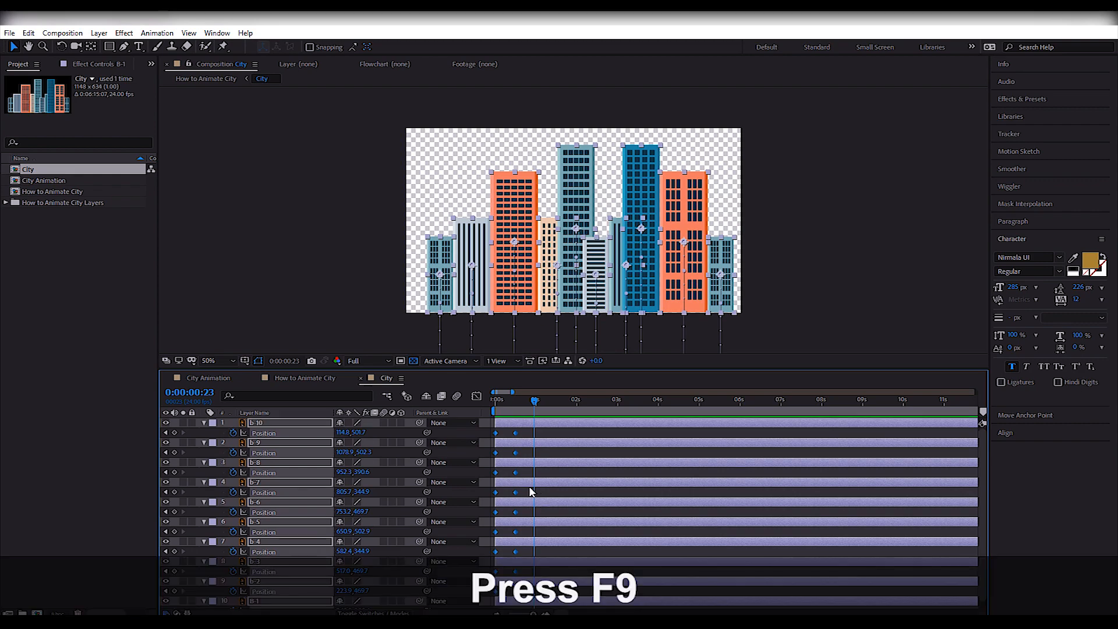
{"action": "key", "text": "F9"}
Reorder b-2 and B-1 directly below b-10 in the layer stack and delay their starts one after the other.
{"action": "left_click", "coordinate": [300, 582]}
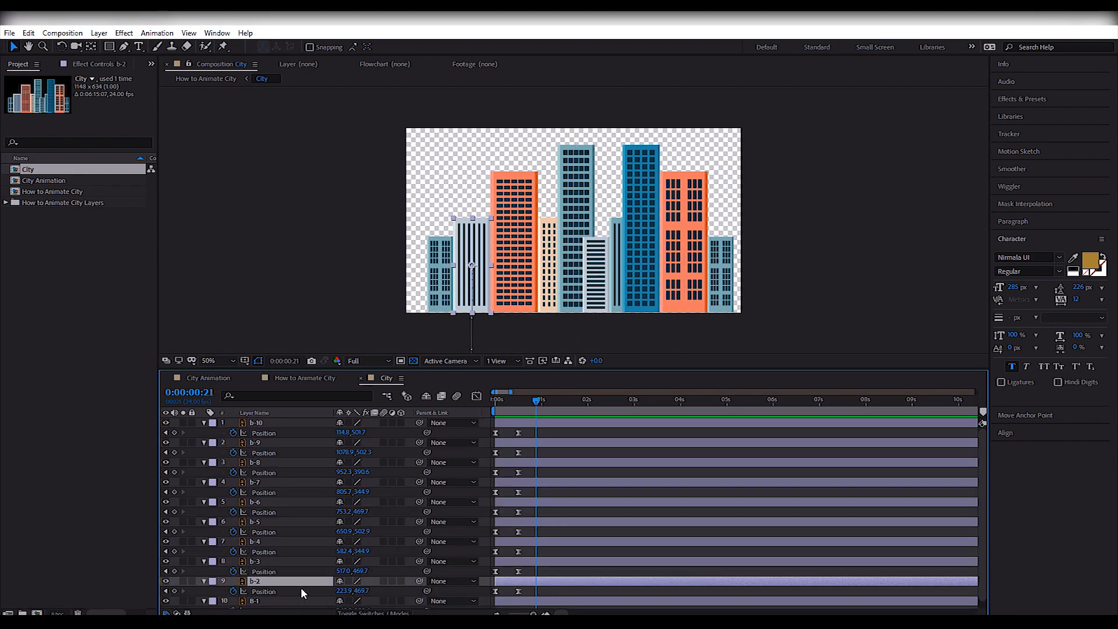
{"action": "left_click_drag", "start_coordinate": [300, 581], "coordinate": [301, 444]}
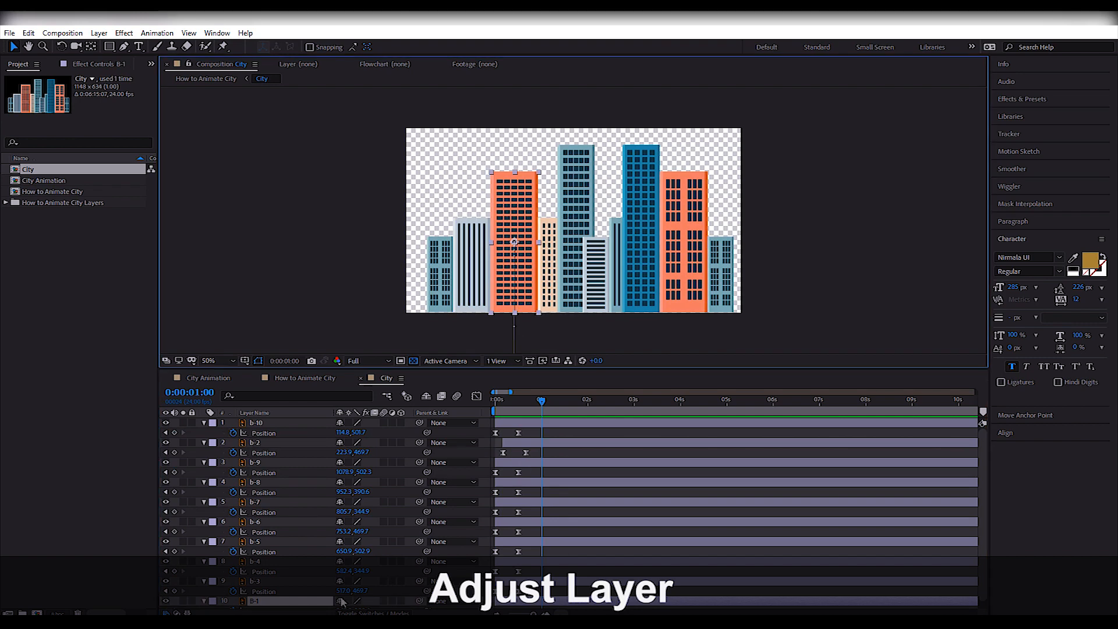
{"action": "left_click_drag", "start_coordinate": [510, 600], "coordinate": [528, 464]}
{"action": "left_click", "coordinate": [549, 274]}
{"action": "left_click", "coordinate": [572, 273]}
{"action": "left_click_drag", "start_coordinate": [546, 581], "coordinate": [546, 572]}
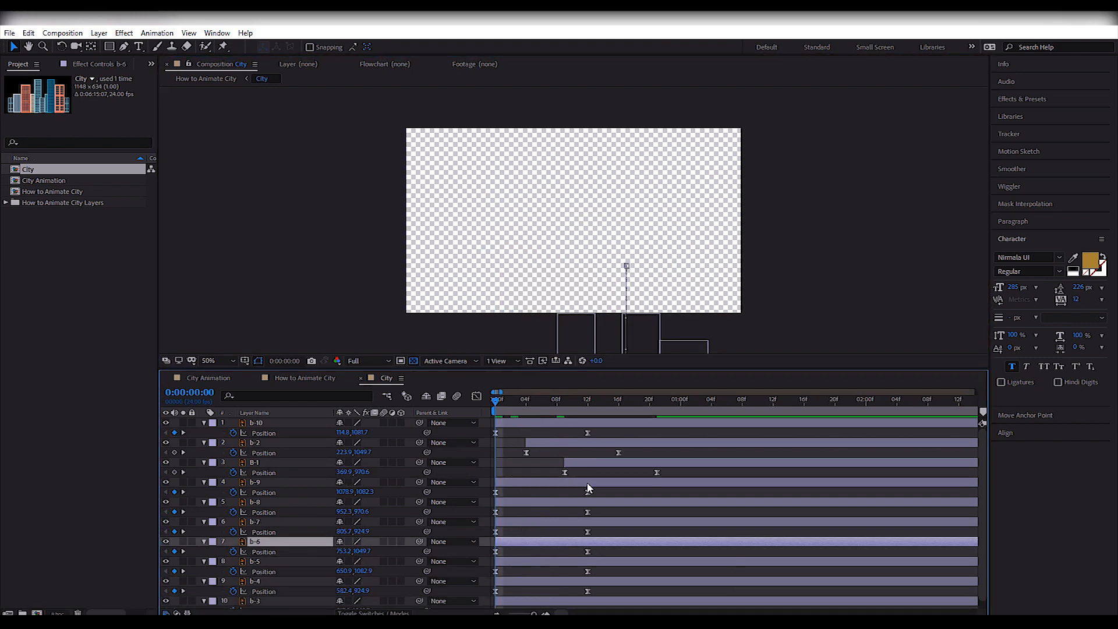
Stagger the next buildings by starting B-1 at frame 8, b-4 at frame 16 and b-5 at frame 18.
{"action": "left_click_drag", "start_coordinate": [496, 400], "coordinate": [588, 399]}
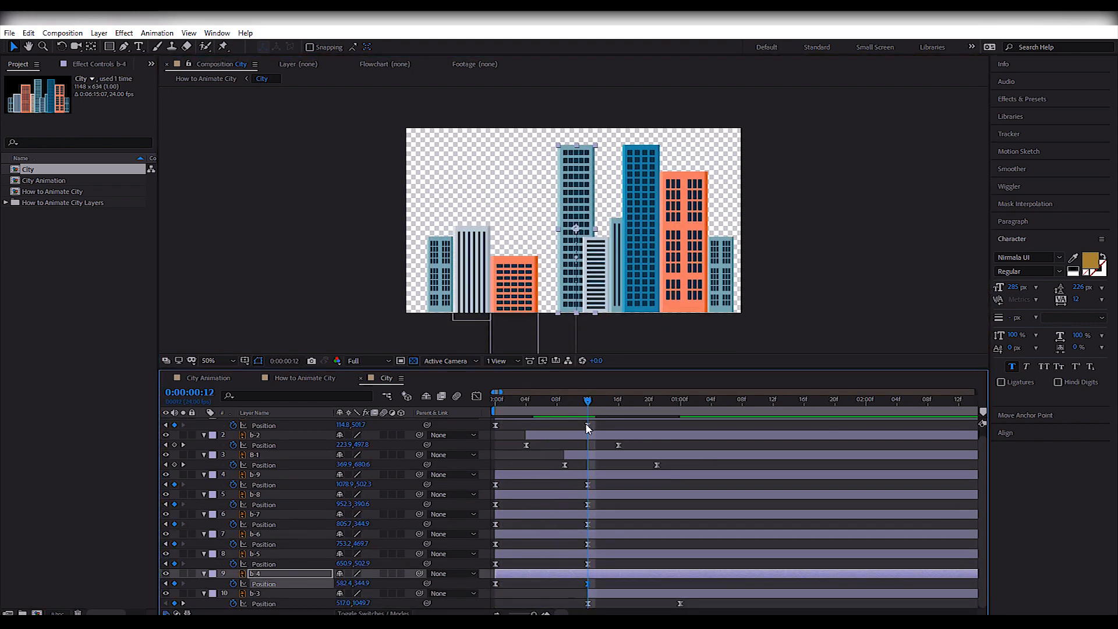
{"action": "left_click_drag", "start_coordinate": [587, 455], "coordinate": [580, 455]}
{"action": "left_click_drag", "start_coordinate": [578, 574], "coordinate": [701, 574]}
{"action": "left_click_drag", "start_coordinate": [589, 401], "coordinate": [634, 402]}
{"action": "left_click_drag", "start_coordinate": [546, 554], "coordinate": [700, 554]}
Start b-6 at frame 22, b-7 at 1:02 and b-8 at 1:06, with b-8's end keyframe at 1:14.
{"action": "left_click_drag", "start_coordinate": [634, 401], "coordinate": [695, 401]}
{"action": "left_click_drag", "start_coordinate": [548, 534], "coordinate": [734, 544]}
{"action": "left_click_drag", "start_coordinate": [548, 514], "coordinate": [765, 525]}
{"action": "left_click_drag", "start_coordinate": [696, 401], "coordinate": [727, 401]}
{"action": "left_click_drag", "start_coordinate": [573, 494], "coordinate": [805, 494]}
{"action": "left_click_drag", "start_coordinate": [819, 504], "coordinate": [788, 505]}
{"action": "left_click_drag", "start_coordinate": [727, 401], "coordinate": [765, 401]}
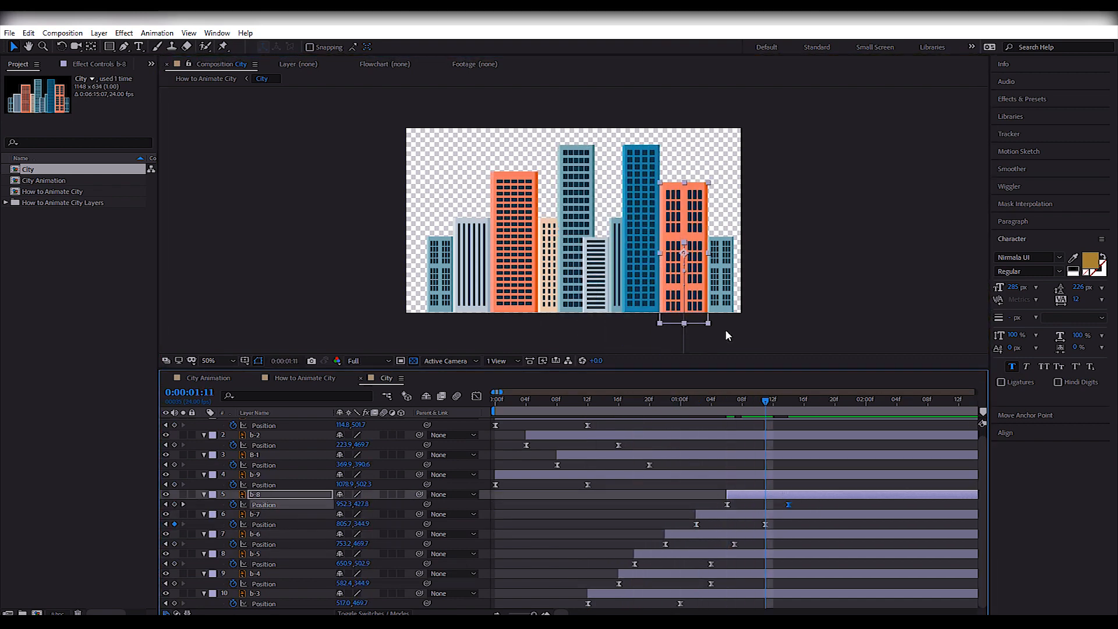
Start b-9 at 1:10 with its end keyframe at 1:17, and preview the staggered rise from the beginning.
{"action": "left_click_drag", "start_coordinate": [544, 475], "coordinate": [807, 475]}
{"action": "left_click_drag", "start_coordinate": [850, 485], "coordinate": [811, 485]}
{"action": "left_click_drag", "start_coordinate": [647, 402], "coordinate": [495, 402]}
{"action": "key", "text": "space"}
{"action": "key", "text": "space"}
{"action": "key", "text": "Home"}
{"action": "key", "text": "space"}
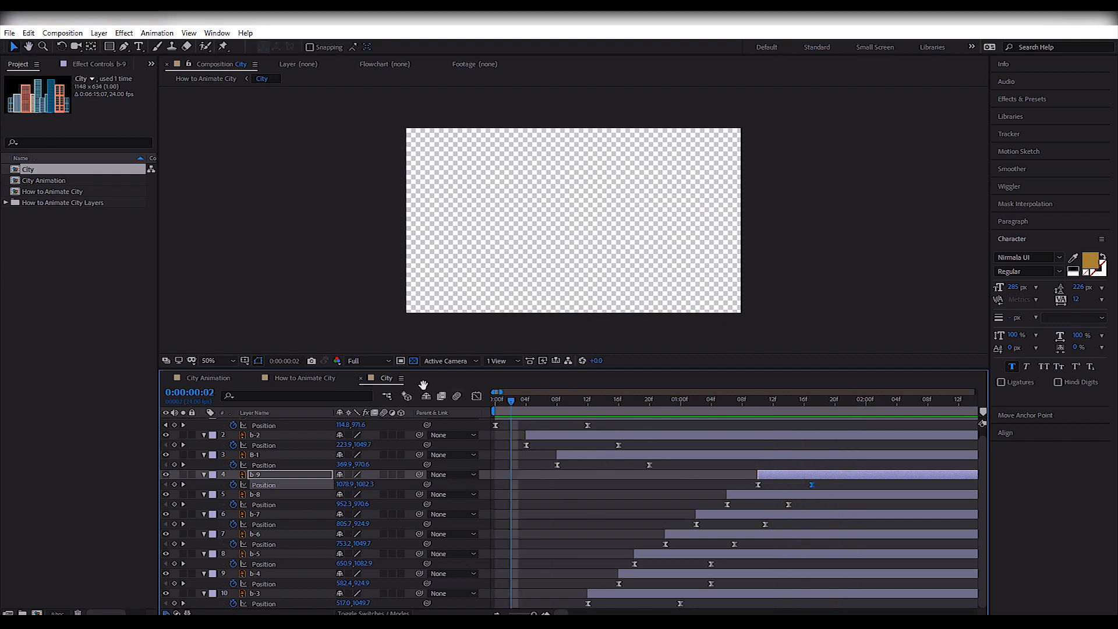
Preview the building animation in the How to Animate City composition.
{"action": "left_click", "coordinate": [305, 377]}
{"action": "key", "text": "space"}
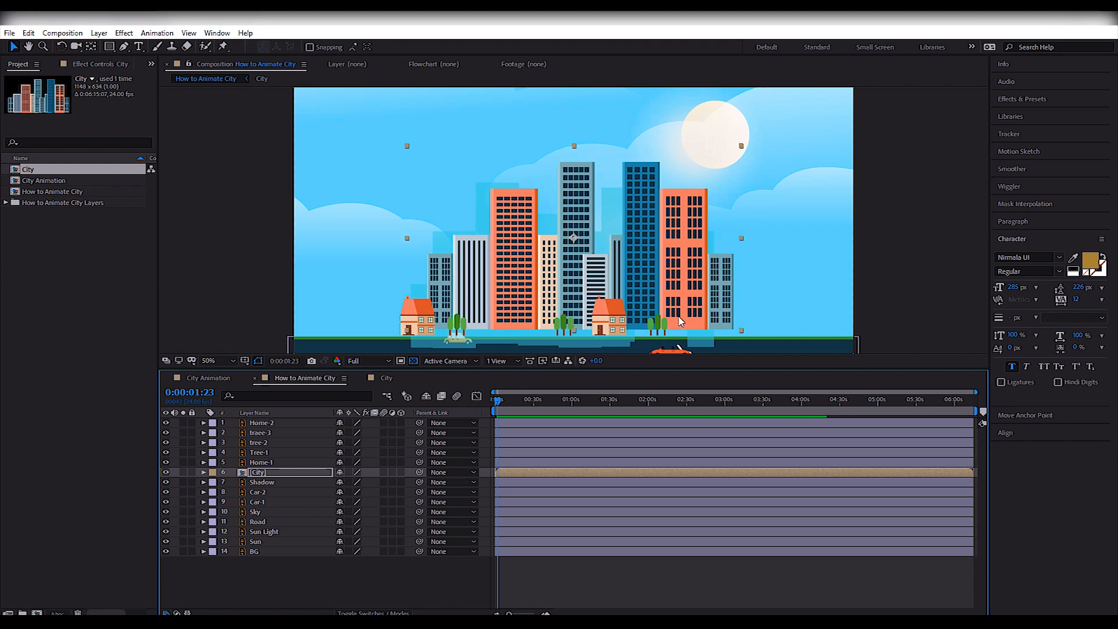
Delay the Shadow layer to start at about 2:02 and give it a Position keyframe.
{"action": "left_click", "coordinate": [514, 482]}
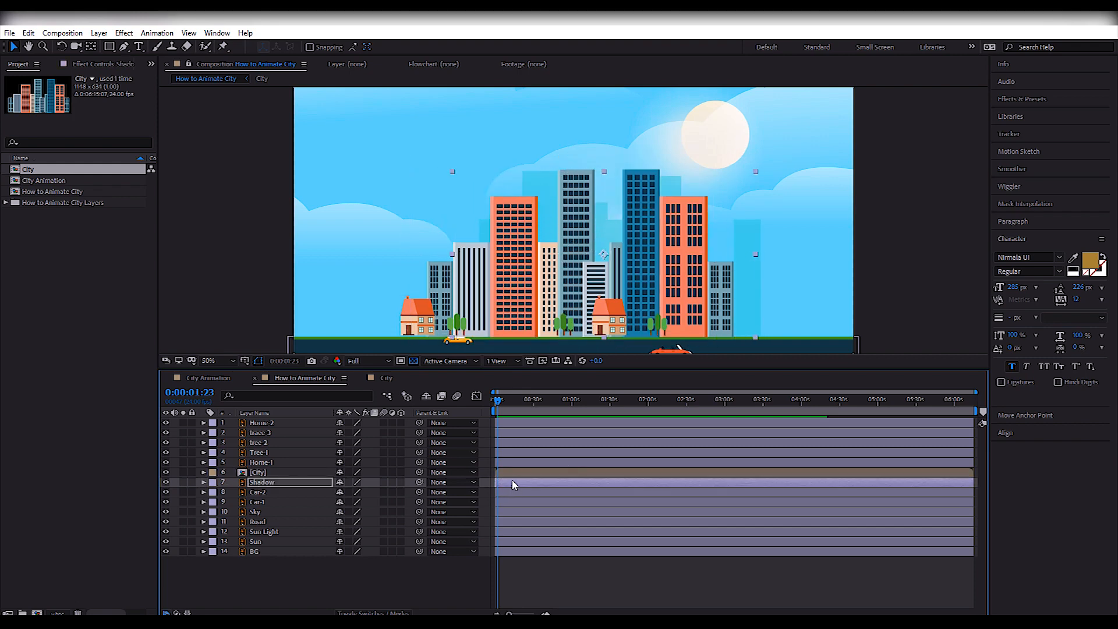
{"action": "key", "text": "Home"}
{"action": "key", "text": "shift+Page_Down"}
{"action": "key", "text": "shift+Page_Down"}
{"action": "key", "text": "shift+Page_Down"}
{"action": "key", "text": "shift+Page_Down"}
{"action": "key", "text": "shift+Page_Down"}
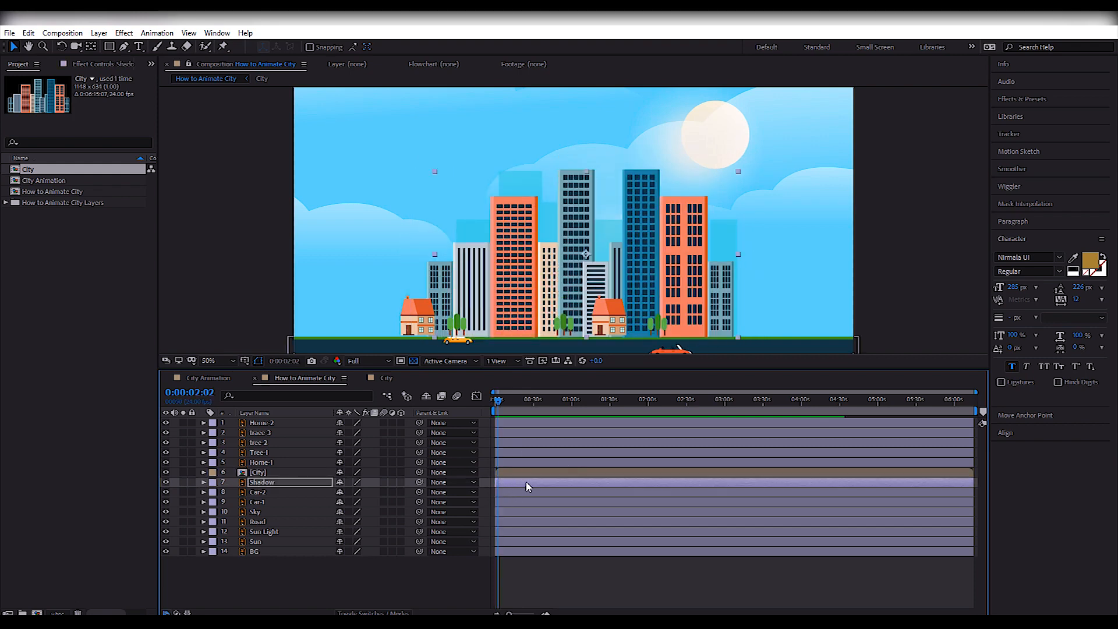
{"action": "key", "text": "alt+shift+p"}
{"action": "key", "text": "Home"}
{"action": "key", "text": "equal"}
{"action": "key", "text": "equal"}
{"action": "key", "text": "equal"}
{"action": "key", "text": "equal"}
{"action": "mouse_move", "coordinate": [542, 482]}
{"action": "left_mouse_down"}
{"action": "mouse_move", "coordinate": [583, 482]}
{"action": "mouse_move", "coordinate": [538, 493]}
{"action": "left_mouse_up"}
{"action": "left_click_drag", "start_coordinate": [513, 402], "coordinate": [541, 420]}
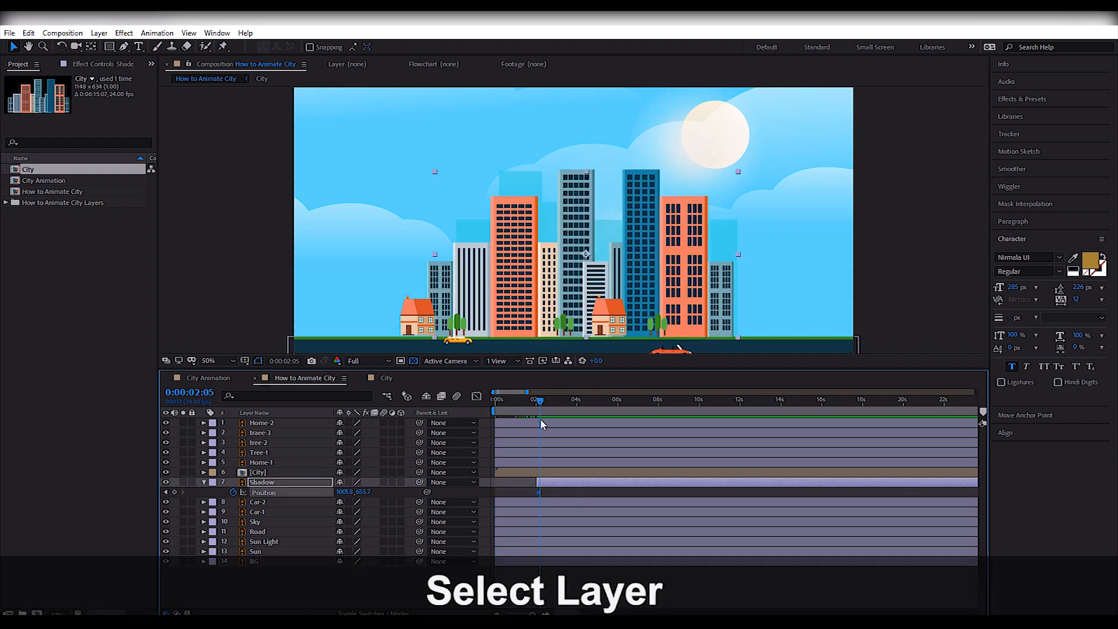
Lower the Shadow layer to Y 795.7 at its 2:05 starting keyframe so it sits behind the road.
{"action": "left_click", "coordinate": [638, 479]}
{"action": "key", "text": "shift+Down"}
{"action": "key", "text": "shift+Down"}
{"action": "key", "text": "shift+Down"}
{"action": "key", "text": "shift+Down"}
{"action": "key", "text": "shift+Down"}
{"action": "key", "text": "shift+Down"}
{"action": "key", "text": "shift+Down"}
{"action": "scroll", "coordinate": [787, 239], "scroll_direction": "down", "scroll_amount": 2}
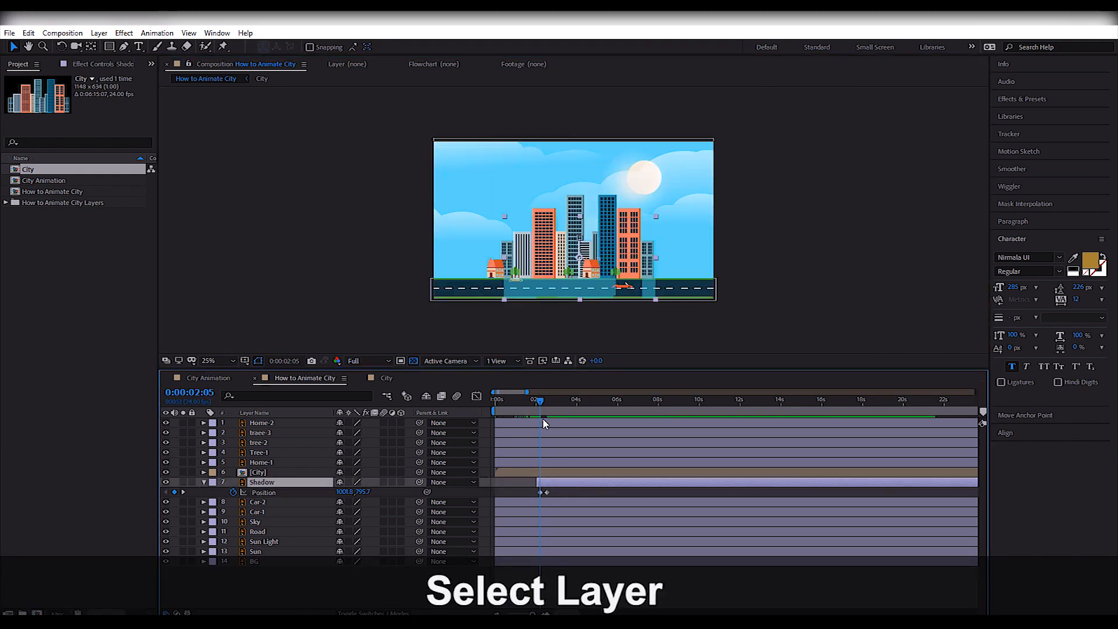
Cut the Shadow layer and paste it into the City composition, placed directly below b-3 in the layer stack.
{"action": "left_click", "coordinate": [564, 484]}
{"action": "key", "text": "ctrl+x"}
{"action": "double_click", "coordinate": [558, 470]}
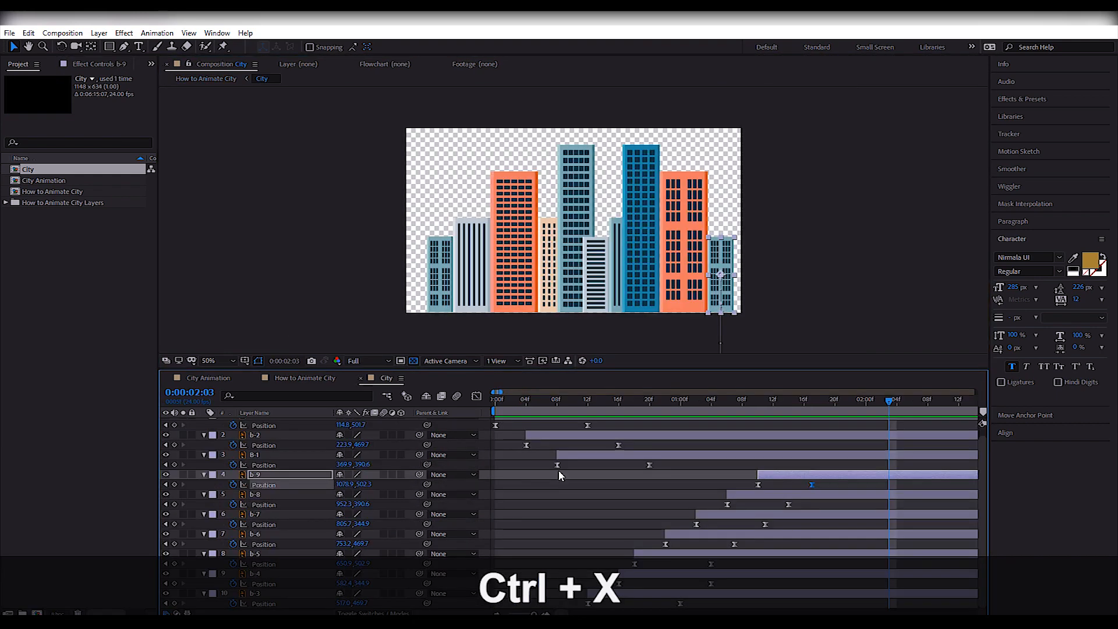
{"action": "left_click", "coordinate": [784, 594]}
{"action": "key", "text": "ctrl+v"}
{"action": "left_click_drag", "start_coordinate": [279, 588], "coordinate": [280, 606]}
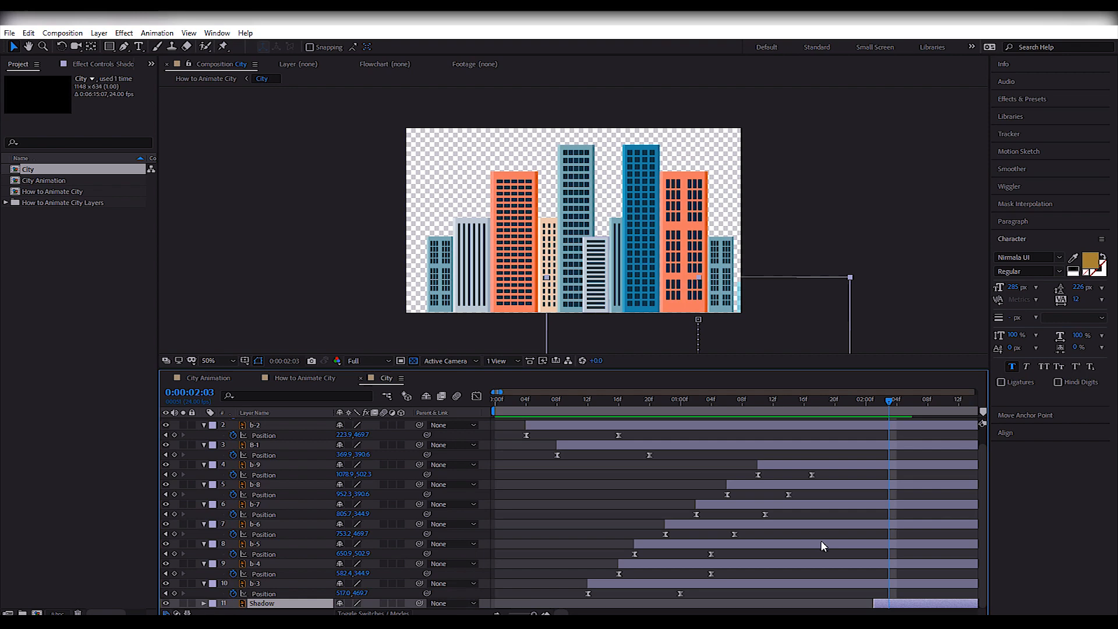
Shift the Shadow layer earlier, close to 1:17, and preview the result in the How to Animate City composition.
{"action": "left_click_drag", "start_coordinate": [873, 400], "coordinate": [814, 439]}
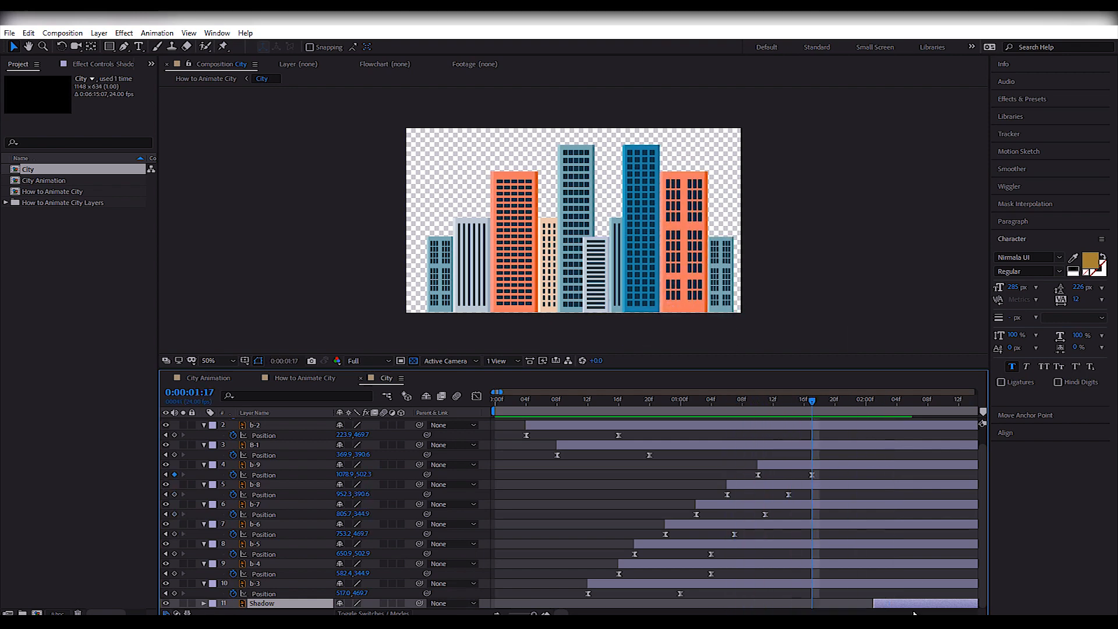
{"action": "left_click_drag", "start_coordinate": [891, 597], "coordinate": [856, 604]}
{"action": "left_click", "coordinate": [319, 379]}
{"action": "key", "text": "space"}
{"action": "key", "text": "space"}
Select the three tree layers in How to Animate City and return to the start of the timeline.
{"action": "left_click", "coordinate": [790, 257]}
{"action": "scroll", "coordinate": [837, 244], "scroll_direction": "up", "scroll_amount": 2}
{"action": "left_click_drag", "start_coordinate": [837, 244], "coordinate": [828, 184]}
{"action": "left_click", "coordinate": [452, 263]}
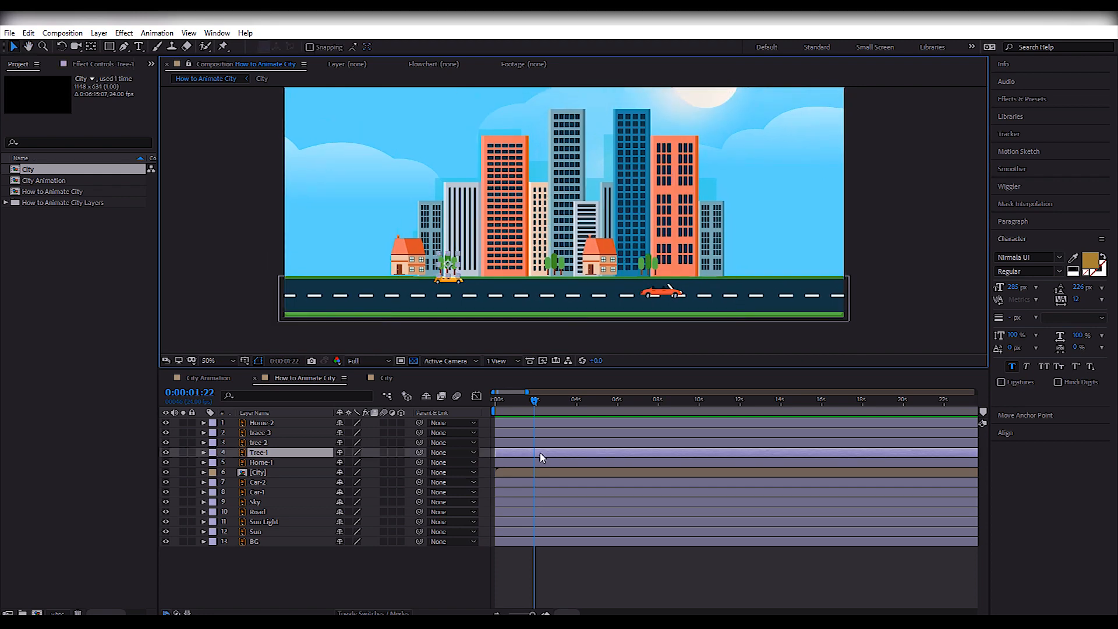
{"action": "left_click", "coordinate": [540, 462]}
{"action": "left_click", "coordinate": [527, 446], "text": "shift"}
{"action": "left_click_drag", "start_coordinate": [533, 402], "coordinate": [490, 410]}
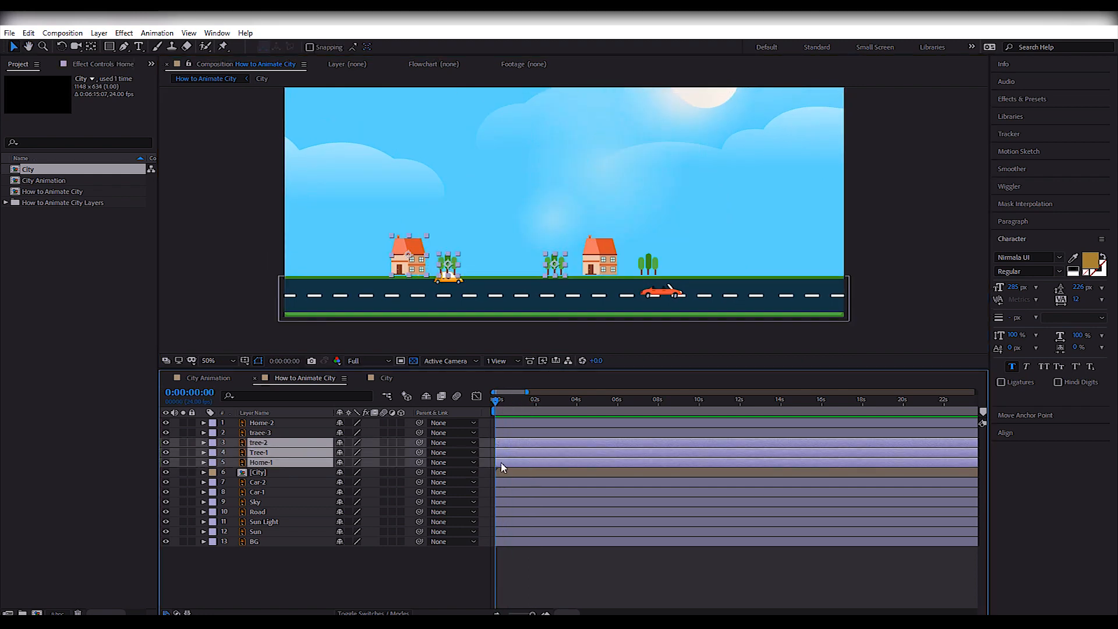
{"action": "left_click", "coordinate": [527, 433]}
{"action": "left_click", "coordinate": [531, 443], "text": "shift"}
{"action": "left_click", "coordinate": [535, 454], "text": "shift"}
{"action": "key", "text": "p"}
{"action": "left_click", "coordinate": [233, 462]}
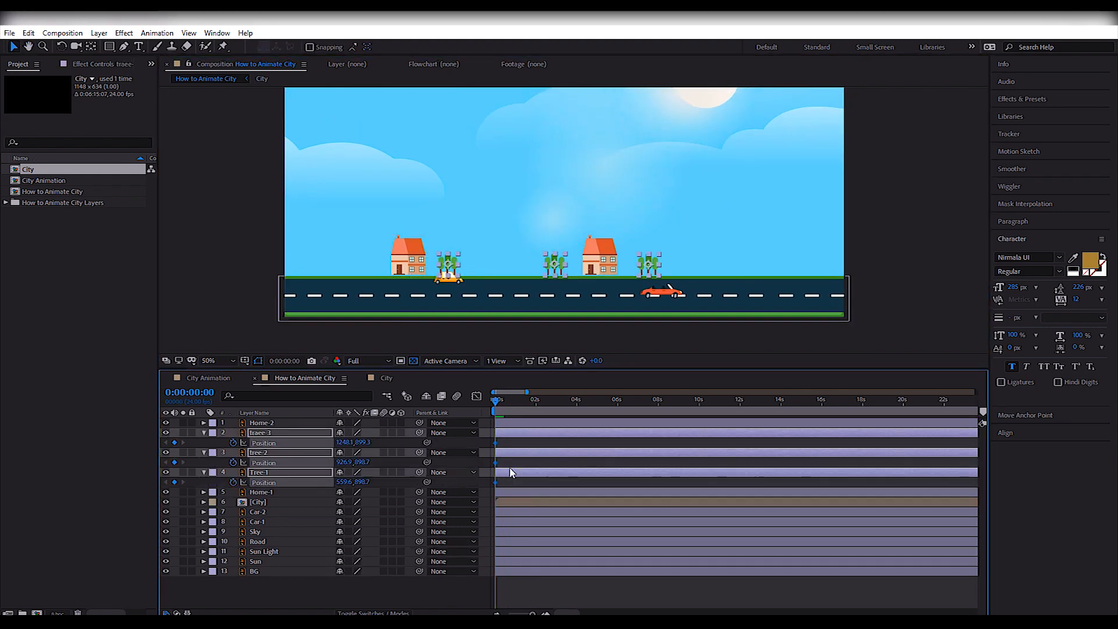
{"action": "key", "text": "equal"}
{"action": "key", "text": "equal"}
{"action": "key", "text": "equal"}
{"action": "left_click_drag", "start_coordinate": [495, 444], "coordinate": [513, 442]}
Pre-compose the three selected tree layers into a new composition named Trees.
{"action": "key", "text": "ctrl+shift+c"}
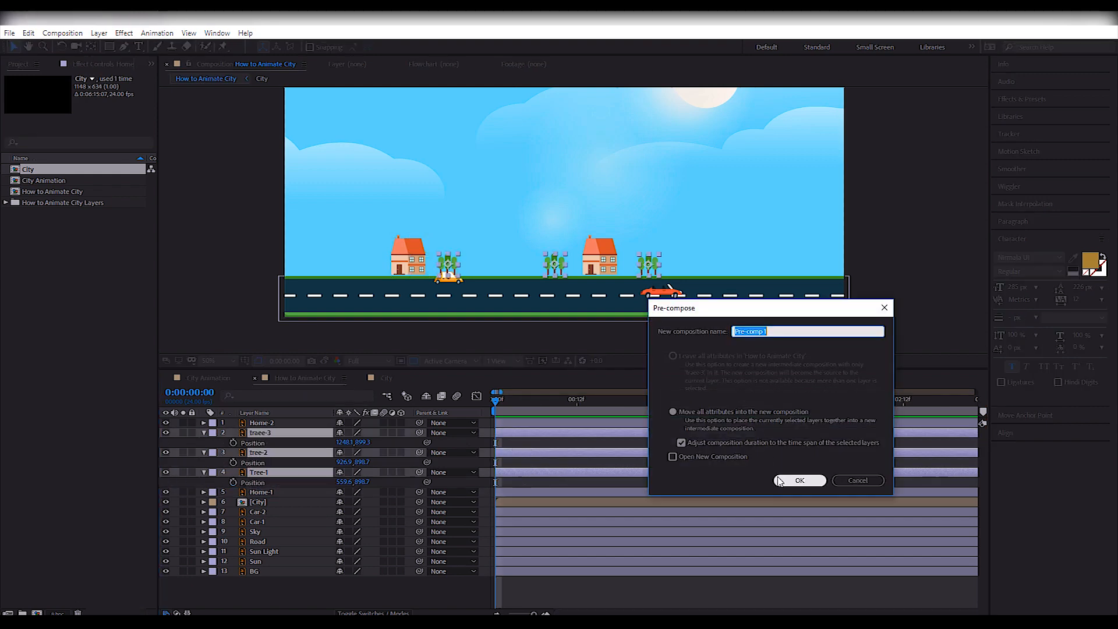
{"action": "type", "text": "Trees"}
{"action": "key", "text": "Return"}
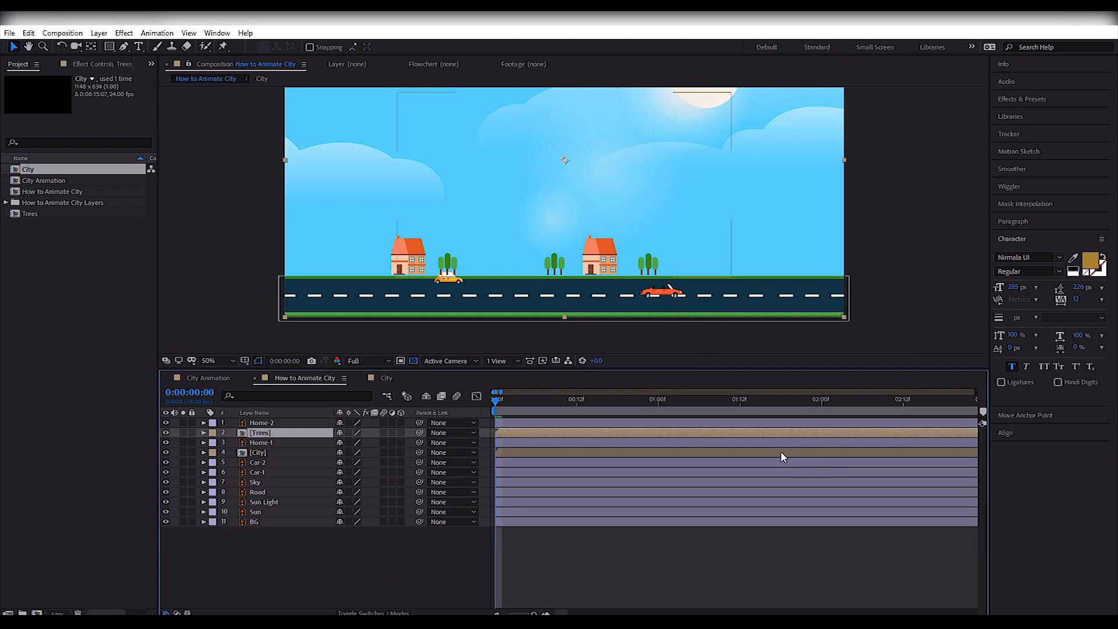
Open the Trees composition and define a narrow region of interest around the three trees, cut off at their base.
{"action": "double_click", "coordinate": [529, 432]}
{"action": "left_click_drag", "start_coordinate": [333, 303], "coordinate": [332, 256]}
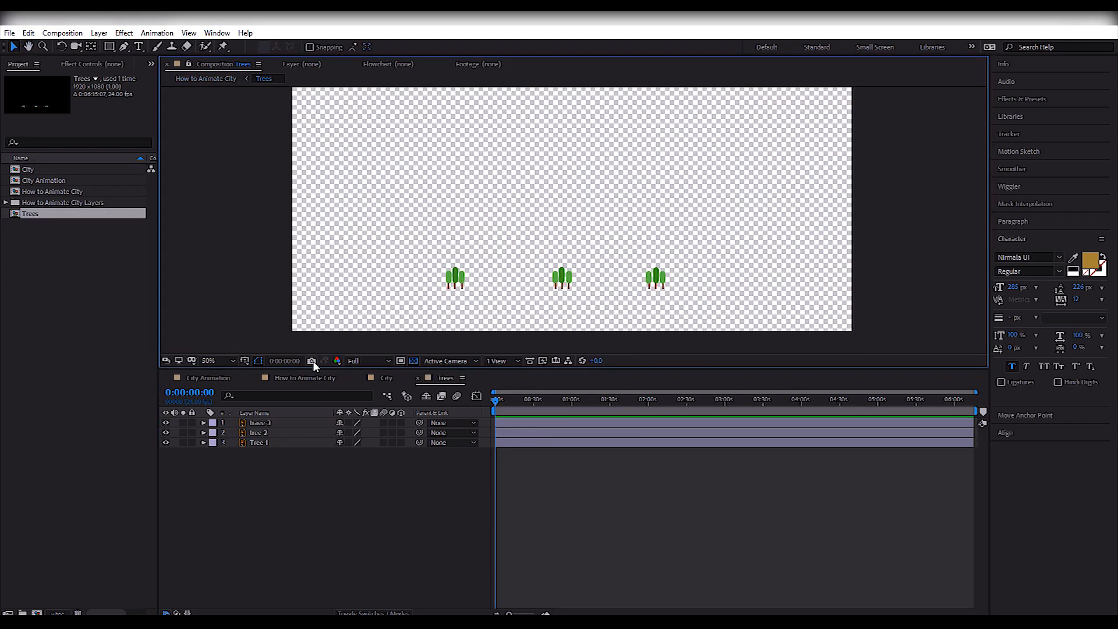
{"action": "scroll", "coordinate": [501, 272], "scroll_direction": "up", "scroll_amount": 1}
{"action": "left_click_drag", "start_coordinate": [502, 272], "coordinate": [536, 179]}
{"action": "left_click_drag", "start_coordinate": [330, 190], "coordinate": [814, 266]}
{"action": "left_click_drag", "start_coordinate": [572, 191], "coordinate": [572, 214]}
Add Position keyframes to all three tree layers and shift them later than the start of the timeline.
{"action": "left_click", "coordinate": [537, 471]}
{"action": "key", "text": "ctrl+a"}
{"action": "key", "text": "p"}
{"action": "key", "text": "End"}
{"action": "left_click", "coordinate": [233, 432]}
{"action": "key", "text": "ctrl+z"}
{"action": "key", "text": "Home"}
{"action": "left_click", "coordinate": [232, 432]}
{"action": "left_click_drag", "start_coordinate": [495, 433], "coordinate": [511, 432]}
Lower all three trees by 90 px at frame 0 so they start below the region of interest.
{"action": "left_click", "coordinate": [538, 470]}
{"action": "key", "text": "ctrl+a"}
{"action": "key", "text": "shift+Down"}
{"action": "key", "text": "shift+Down"}
{"action": "key", "text": "shift+Down"}
{"action": "key", "text": "shift+Down"}
{"action": "key", "text": "shift+Down"}
{"action": "key", "text": "shift+Down"}
{"action": "key", "text": "shift+Down"}
{"action": "key", "text": "shift+Down"}
{"action": "key", "text": "shift+Down"}
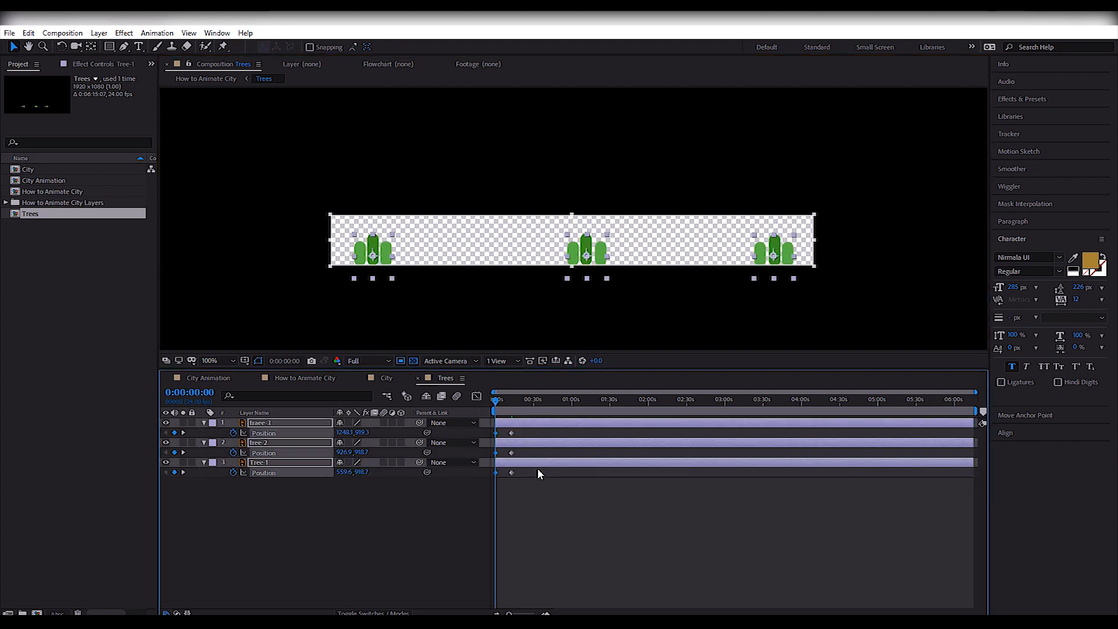
Move the three trees' end keyframes much closer to the start and preview the faster rise.
{"action": "left_click", "coordinate": [547, 506]}
{"action": "key", "text": "equal"}
{"action": "key", "text": "equal"}
{"action": "key", "text": "equal"}
{"action": "left_click_drag", "start_coordinate": [607, 493], "coordinate": [515, 433]}
{"action": "key", "text": "equal"}
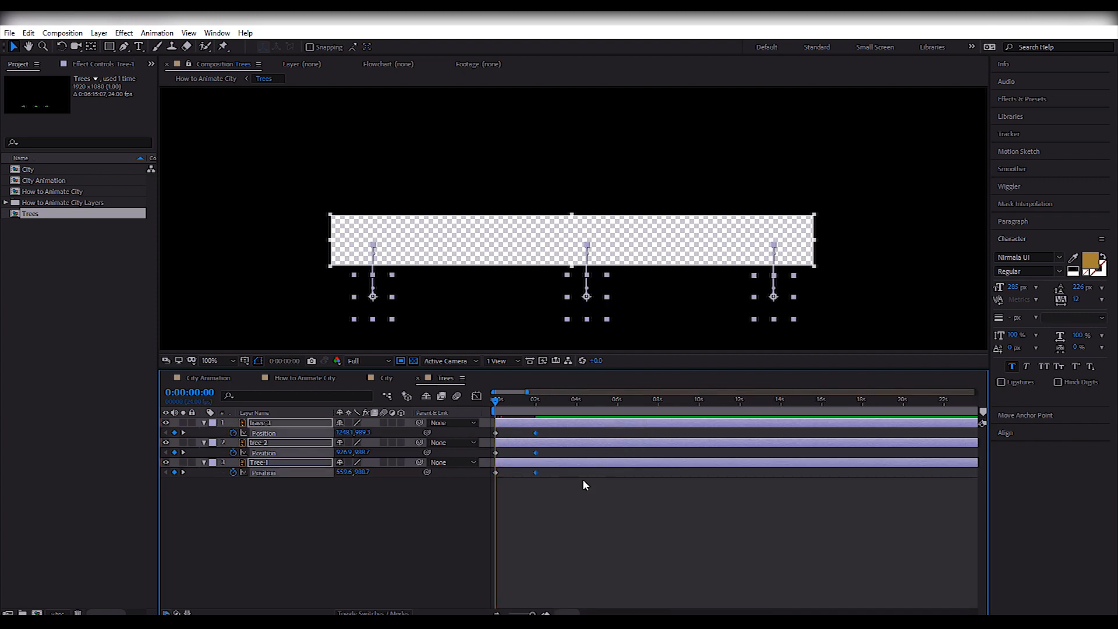
{"action": "key", "text": "space"}
{"action": "key", "text": "minus"}
{"action": "left_click_drag", "start_coordinate": [524, 494], "coordinate": [499, 429]}
{"action": "key", "text": "Home"}
{"action": "mouse_move", "coordinate": [509, 433]}
{"action": "left_mouse_down"}
{"action": "mouse_move", "coordinate": [522, 433]}
{"action": "mouse_move", "coordinate": [509, 433]}
{"action": "left_mouse_up"}
{"action": "key", "text": "space"}
{"action": "key", "text": "space"}
Preview the tree rise ending at frame 4 and apply Easy Ease to all the trees' Position keyframes.
{"action": "key", "text": "equal"}
{"action": "key", "text": "equal"}
{"action": "key", "text": "equal"}
{"action": "key", "text": "space"}
{"action": "key", "text": "space"}
{"action": "left_click", "coordinate": [537, 498]}
{"action": "key", "text": "space"}
{"action": "key", "text": "ctrl+a"}
{"action": "left_click_drag", "start_coordinate": [539, 512], "coordinate": [494, 403]}
{"action": "key", "text": "equal"}
{"action": "key", "text": "equal"}
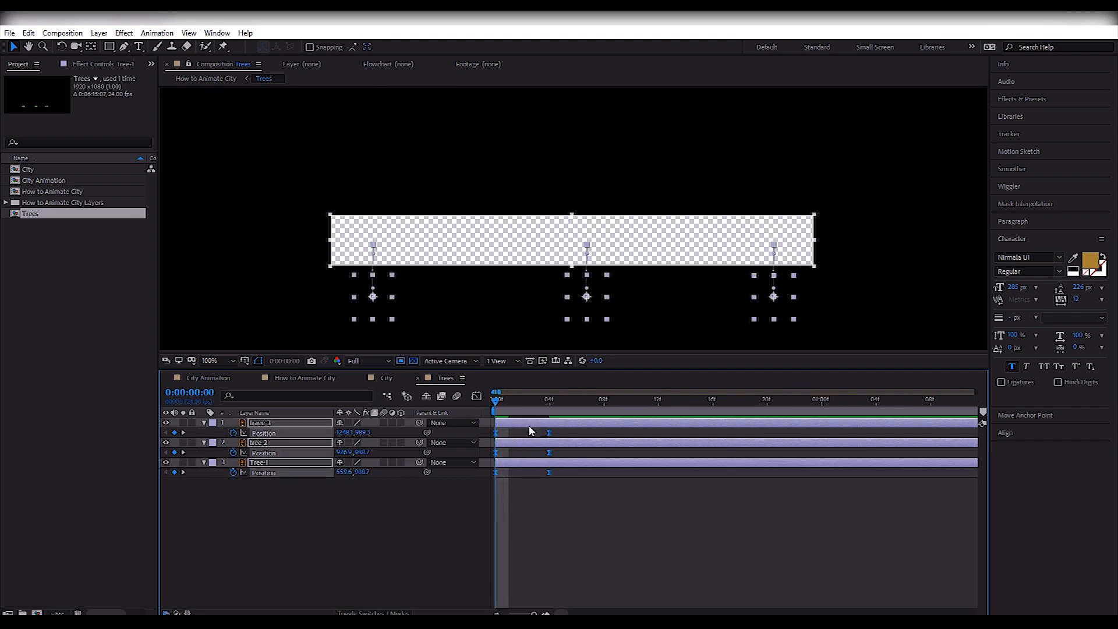
Reshape the trees' speed graph so the motion peaks early and eases out slowly, and preview it.
{"action": "left_click", "coordinate": [477, 396]}
{"action": "left_click_drag", "start_coordinate": [584, 561], "coordinate": [549, 596]}
{"action": "left_click_drag", "start_coordinate": [586, 536], "coordinate": [517, 576]}
{"action": "key", "text": "space"}
{"action": "left_click", "coordinate": [613, 472]}
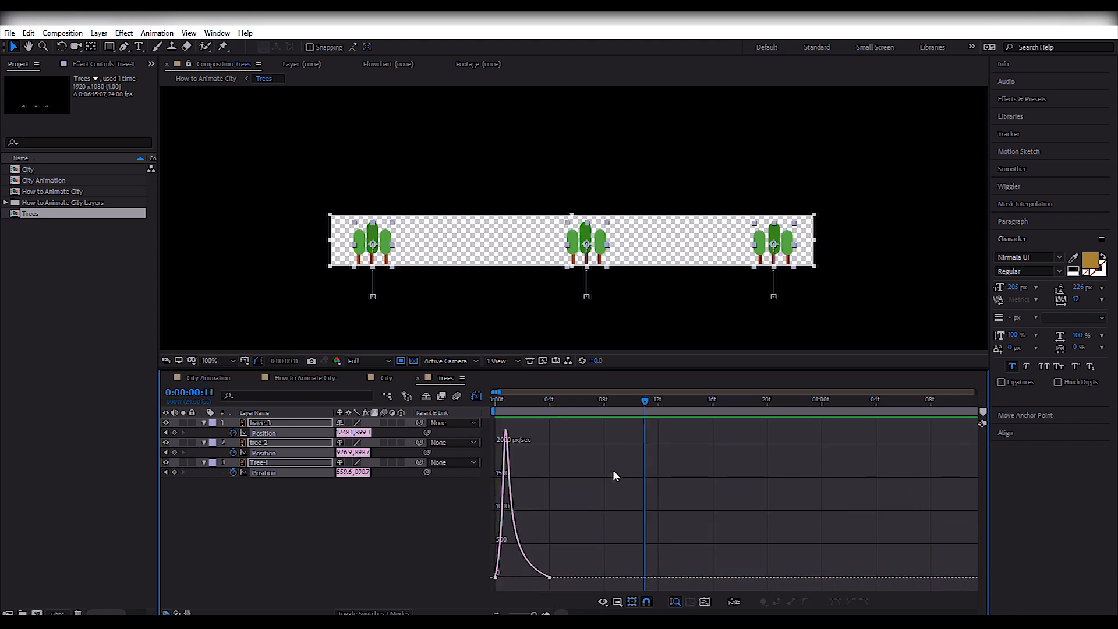
{"action": "left_click", "coordinate": [477, 396]}
Stagger the tree layers so tree-2 and the third tree start one after the other behind Tree-1, and preview.
{"action": "left_click_drag", "start_coordinate": [507, 443], "coordinate": [494, 404]}
{"action": "key", "text": "space"}
{"action": "left_click_drag", "start_coordinate": [580, 423], "coordinate": [593, 422]}
{"action": "left_click_drag", "start_coordinate": [535, 403], "coordinate": [509, 418]}
{"action": "left_click_drag", "start_coordinate": [544, 443], "coordinate": [558, 443]}
{"action": "left_click_drag", "start_coordinate": [582, 424], "coordinate": [599, 426]}
{"action": "key", "text": "space"}
{"action": "left_click", "coordinate": [641, 510]}
Preview How to Animate City and delay the Trees layer to start at about frame 22.
{"action": "left_click", "coordinate": [311, 377]}
{"action": "key", "text": "Home"}
{"action": "key", "text": "space"}
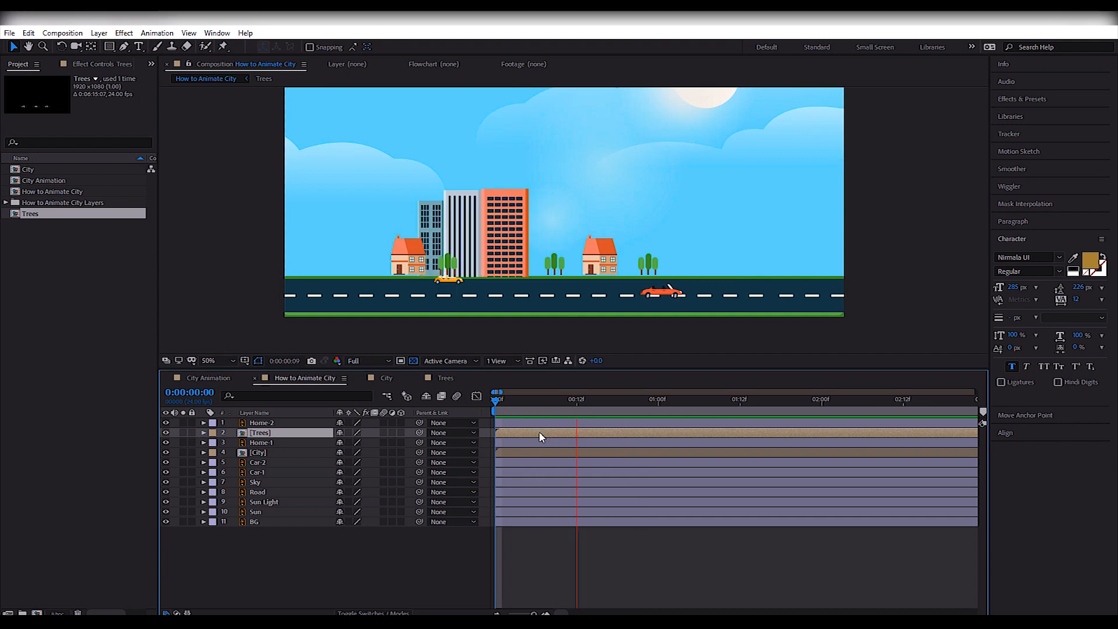
{"action": "key", "text": "space"}
{"action": "left_click_drag", "start_coordinate": [522, 434], "coordinate": [671, 441]}
Bring Home-1 directly below Home-2, cut both house layers and paste them at the top of the City composition.
{"action": "left_click", "coordinate": [262, 423]}
{"action": "mouse_move", "coordinate": [274, 443]}
{"action": "left_mouse_down"}
{"action": "mouse_move", "coordinate": [264, 446]}
{"action": "mouse_move", "coordinate": [271, 429]}
{"action": "left_mouse_up"}
{"action": "left_click", "coordinate": [271, 423], "text": "ctrl"}
{"action": "key", "text": "Home"}
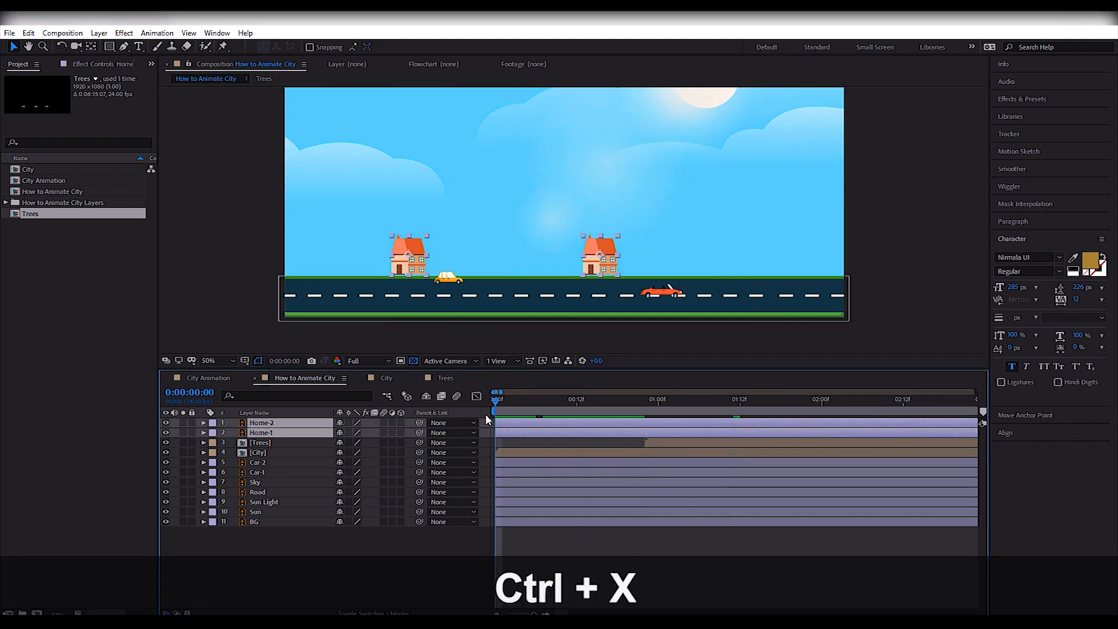
{"action": "key", "text": "ctrl+x"}
{"action": "left_click", "coordinate": [514, 439]}
{"action": "double_click", "coordinate": [513, 434]}
{"action": "left_click", "coordinate": [521, 424]}
{"action": "key", "text": "ctrl+v"}
Reposition both houses onto the buildings' baseline, with Home-1 at X 262.5 and Home-2 at X 920.2.
{"action": "left_click_drag", "start_coordinate": [496, 401], "coordinate": [681, 436]}
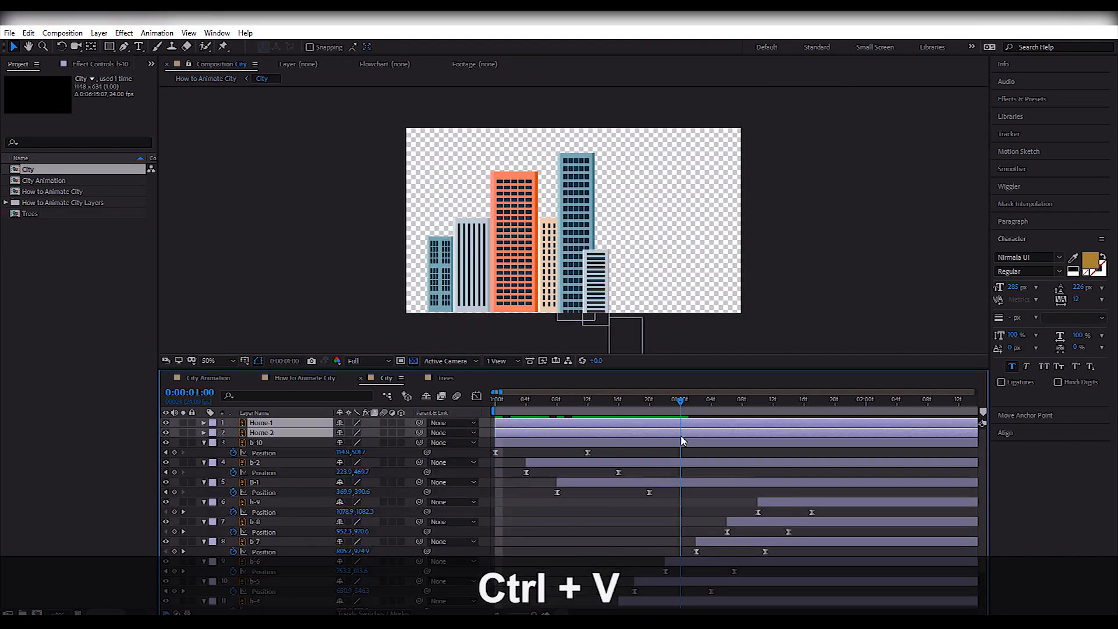
{"action": "scroll", "coordinate": [682, 437], "scroll_direction": "down", "scroll_amount": 5}
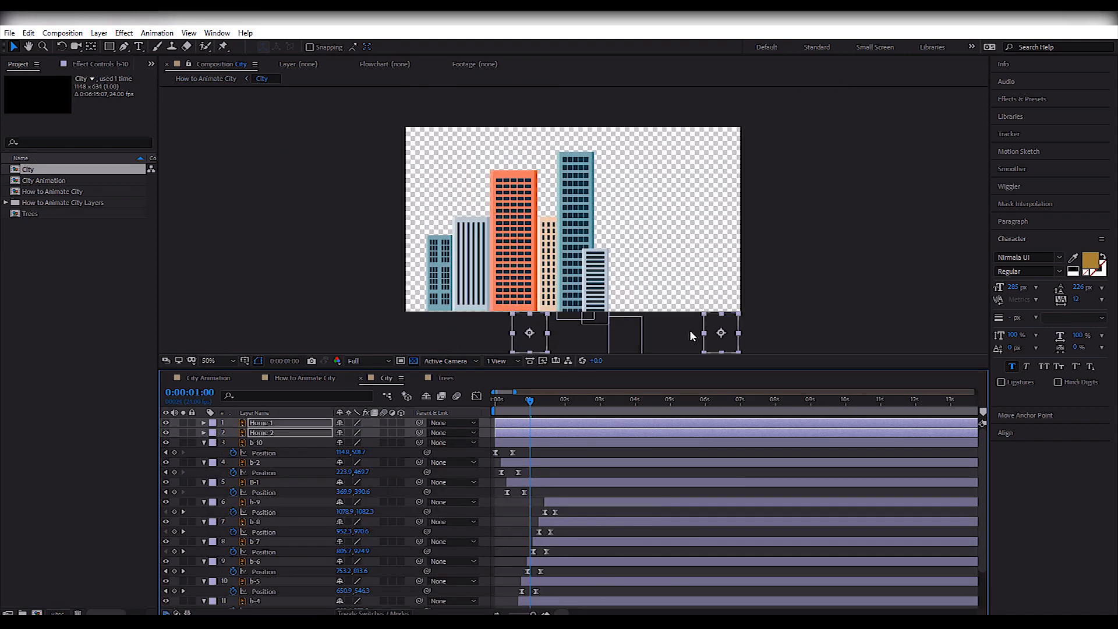
{"action": "key", "text": "shift+Left"}
{"action": "key", "text": "shift+Left"}
{"action": "key", "text": "shift+Left"}
{"action": "key", "text": "shift+Left"}
{"action": "key", "text": "shift+Left"}
{"action": "key", "text": "shift+Left"}
{"action": "key", "text": "shift+Left"}
{"action": "key", "text": "shift+Down"}
{"action": "key", "text": "Up"}
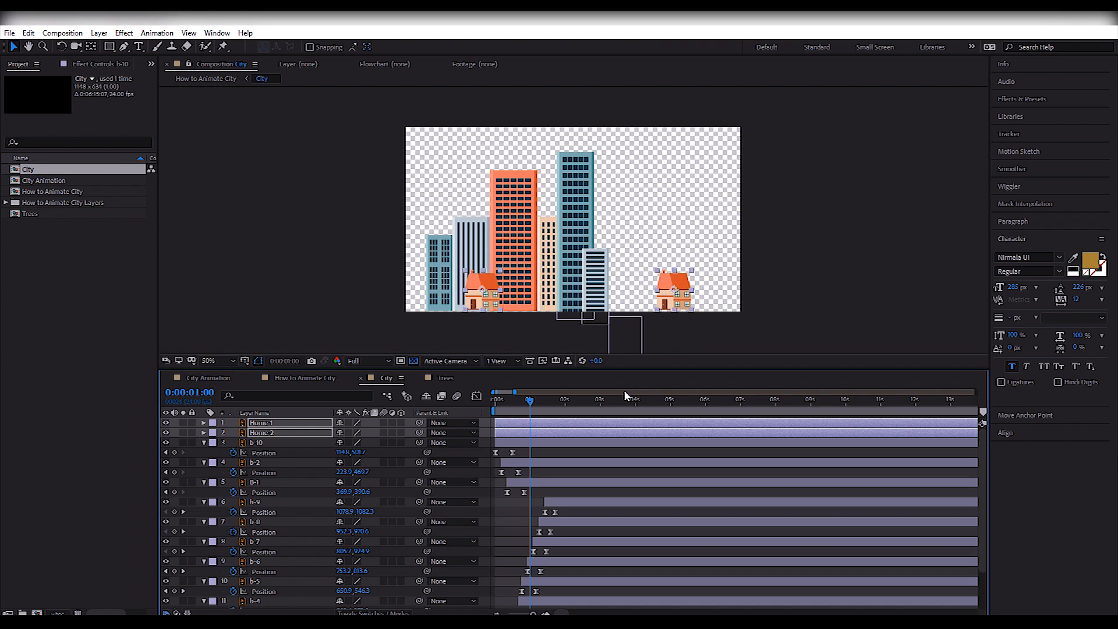
Add Position keyframes to Home-1 and Home-2 and place them at frame 6.
{"action": "key", "text": "Home"}
{"action": "key", "text": "="}
{"action": "key", "text": "="}
{"action": "key", "text": "="}
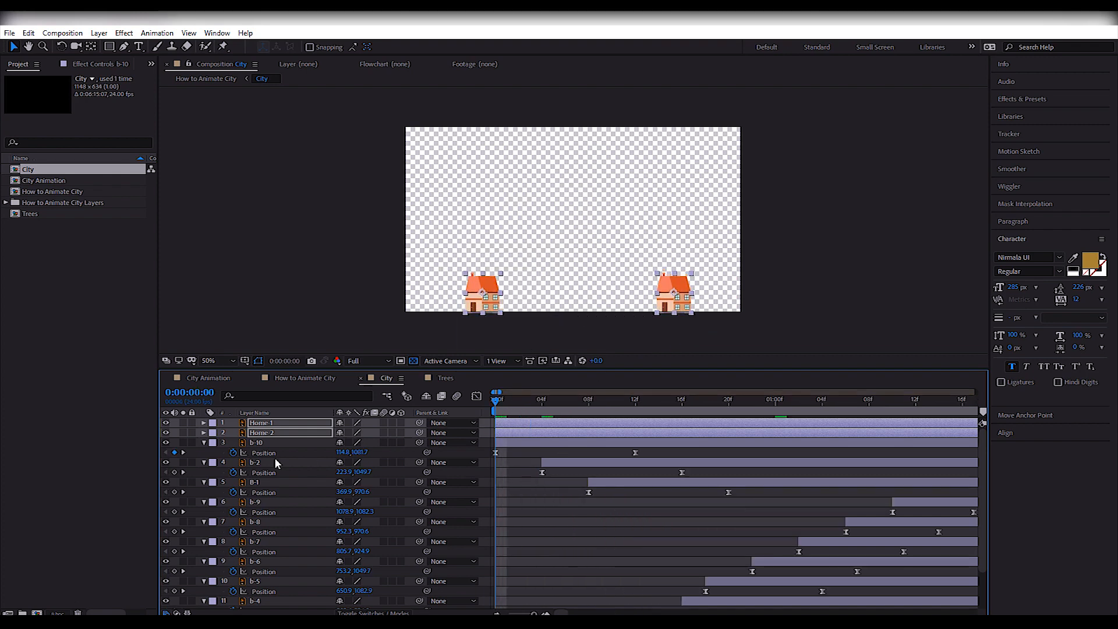
{"action": "key", "text": "p"}
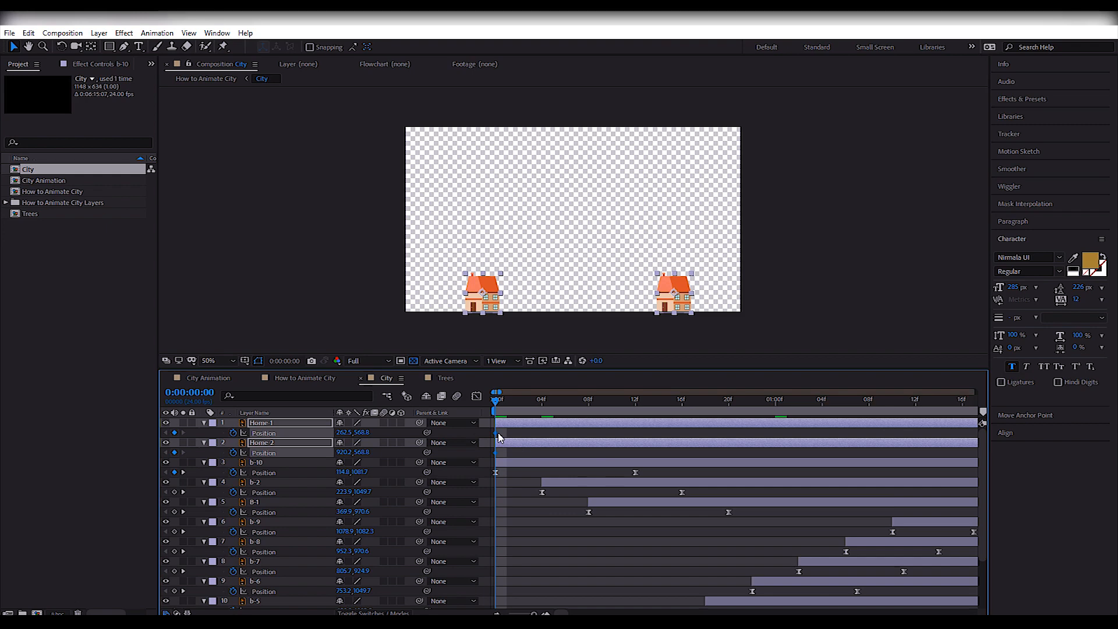
{"action": "key", "text": "="}
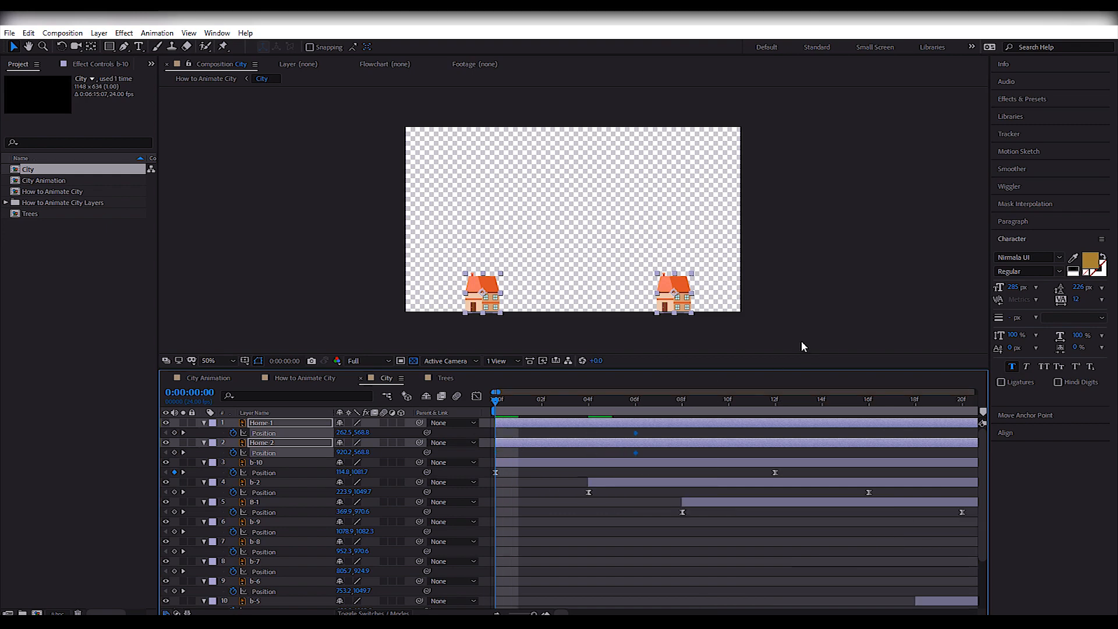
Lower both houses to Y 748.8 at frame 0 so they start below the composition.
{"action": "key", "text": "shift+Down"}
{"action": "key", "text": "shift+Down"}
{"action": "key", "text": "shift+Down"}
{"action": "key", "text": "shift+Down"}
{"action": "key", "text": "shift+Down"}
{"action": "key", "text": "shift+Down"}
{"action": "key", "text": "shift+Down"}
{"action": "key", "text": "shift+Down"}
{"action": "key", "text": "shift+Down"}
{"action": "key", "text": "shift+Down"}
{"action": "key", "text": "shift+Down"}
{"action": "key", "text": "shift+Down"}
{"action": "key", "text": "shift+Down"}
{"action": "key", "text": "shift+Down"}
{"action": "key", "text": "shift+Down"}
{"action": "key", "text": "shift+Down"}
{"action": "key", "text": "shift+Down"}
{"action": "key", "text": "shift+Down"}
Apply Easy Ease to all Position keyframes of Home-1 and Home-2 and preview the houses rising.
{"action": "left_click", "coordinate": [652, 457]}
{"action": "left_click_drag", "start_coordinate": [652, 459], "coordinate": [626, 426]}
{"action": "key", "text": "F9"}
{"action": "key", "text": "space"}
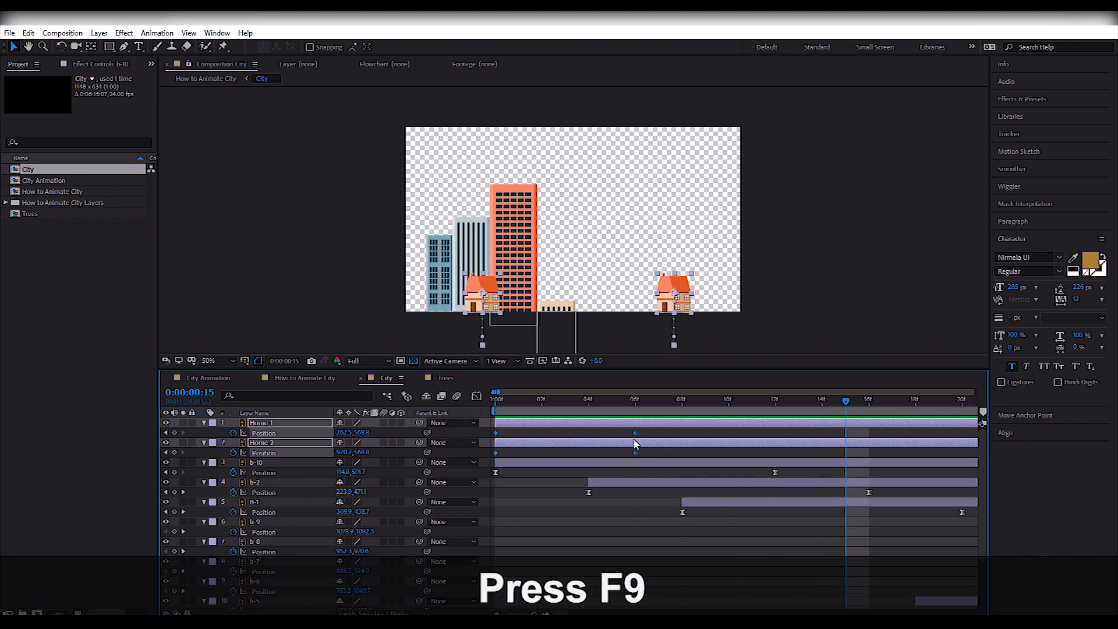
{"action": "key", "text": "F9"}
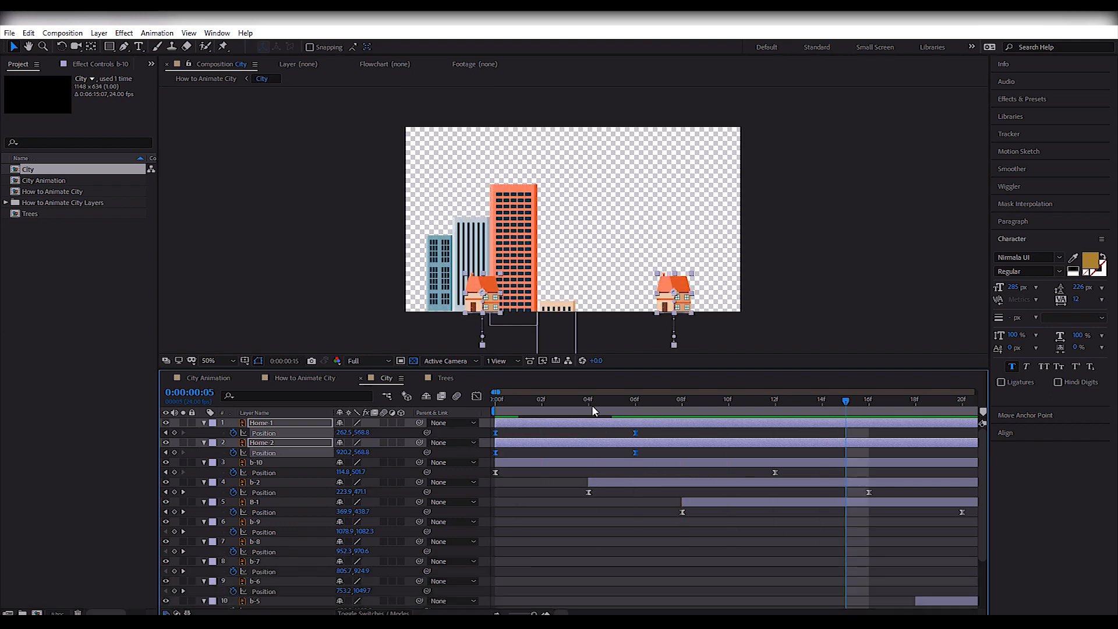
{"action": "key", "text": "space"}
Reshape the houses' speed graph to peak early and ease out toward frame 6, and preview the motion.
{"action": "key", "text": "shift+F3"}
{"action": "left_click_drag", "start_coordinate": [627, 580], "coordinate": [565, 575]}
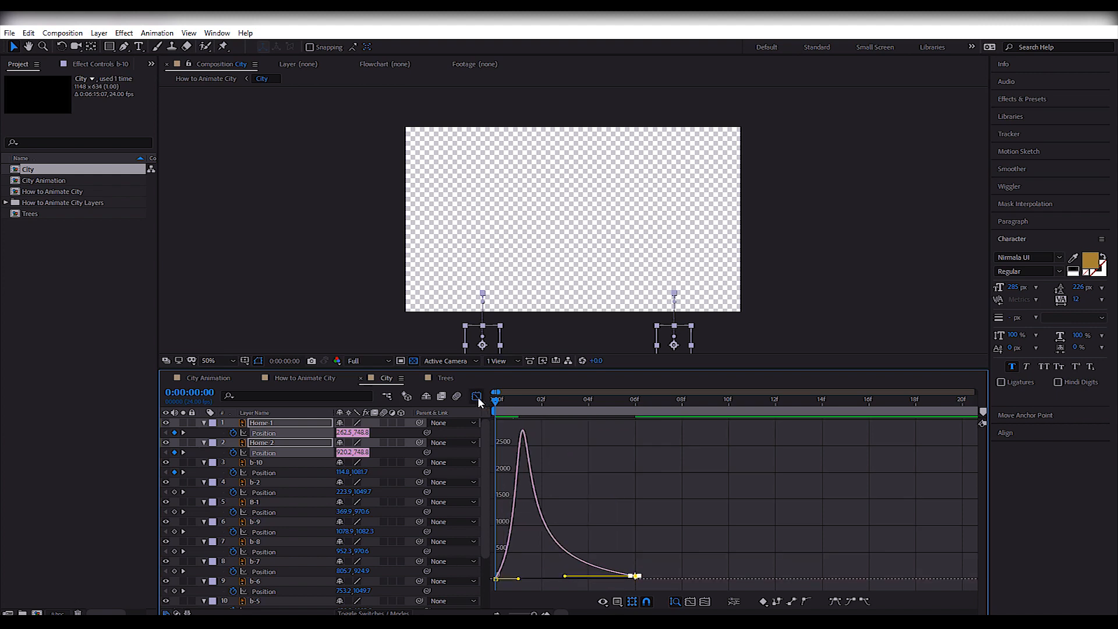
{"action": "left_click", "coordinate": [477, 398]}
{"action": "key", "text": "space"}
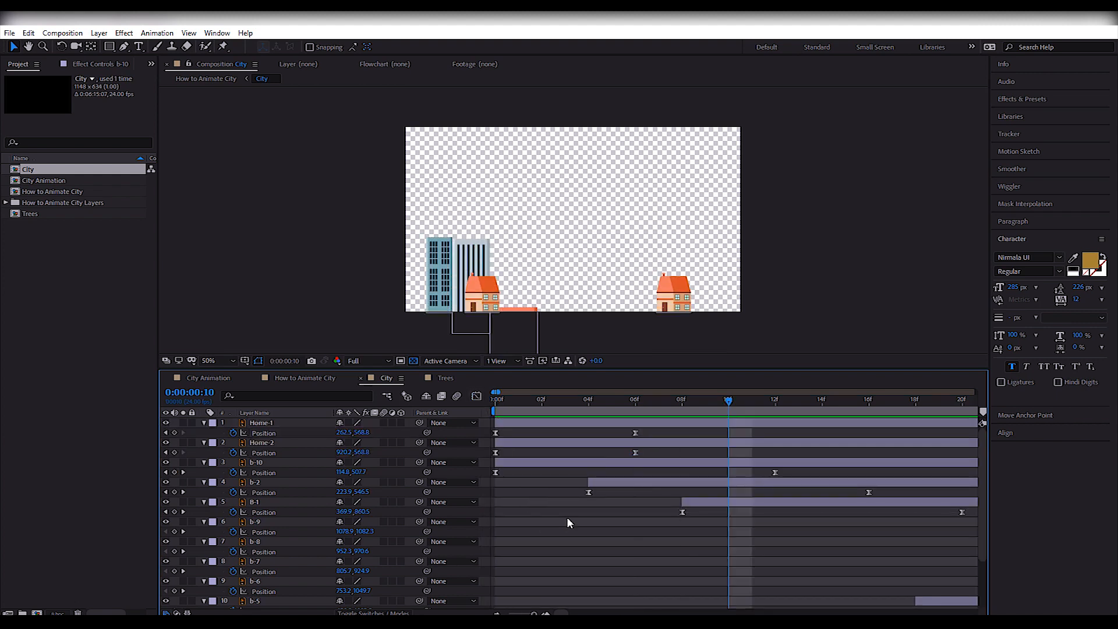
Start Home-2 at 1:16 and Home-1 at about 2:00, preview the stagger and return to How to Animate City.
{"action": "key", "text": "minus"}
{"action": "key", "text": "minus"}
{"action": "key", "text": "minus"}
{"action": "left_click", "coordinate": [541, 441]}
{"action": "left_click", "coordinate": [542, 425], "text": "shift"}
{"action": "left_click_drag", "start_coordinate": [542, 425], "coordinate": [641, 446]}
{"action": "left_click", "coordinate": [603, 402]}
{"action": "left_click", "coordinate": [651, 433]}
{"action": "key", "text": "space"}
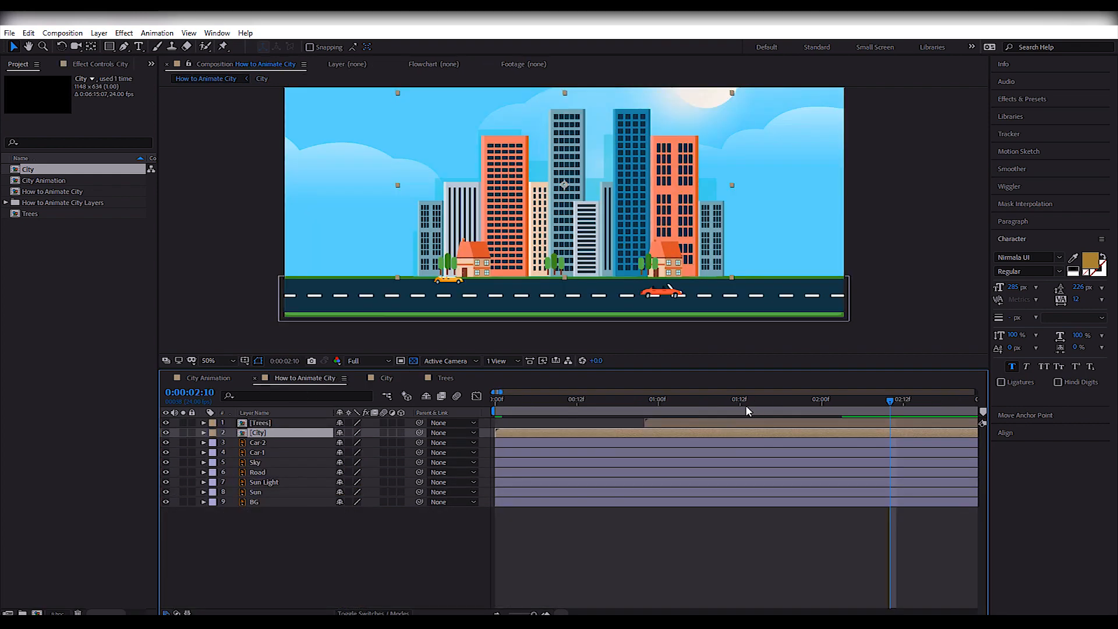
{"action": "left_click", "coordinate": [307, 379]}
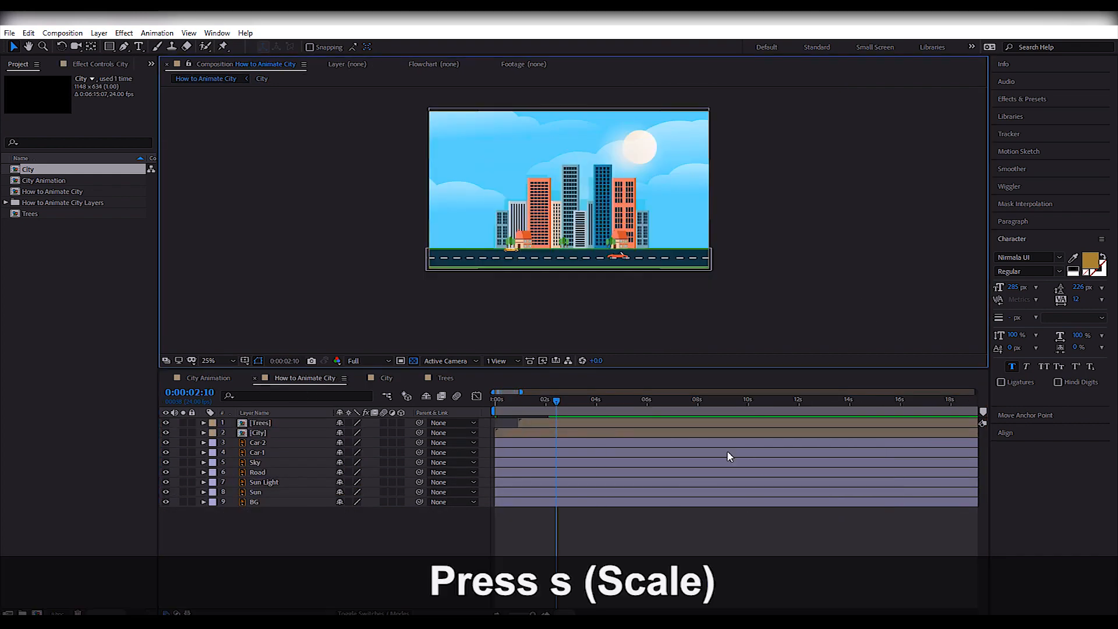
Enlarge the Sky layer to 143% scale so the clouds extend beyond the composition, and return to frame 0.
{"action": "key", "text": "space"}
{"action": "left_click", "coordinate": [263, 463]}
{"action": "key", "text": "s"}
{"action": "left_click_drag", "start_coordinate": [353, 476], "coordinate": [378, 476]}
{"action": "key", "text": "h"}
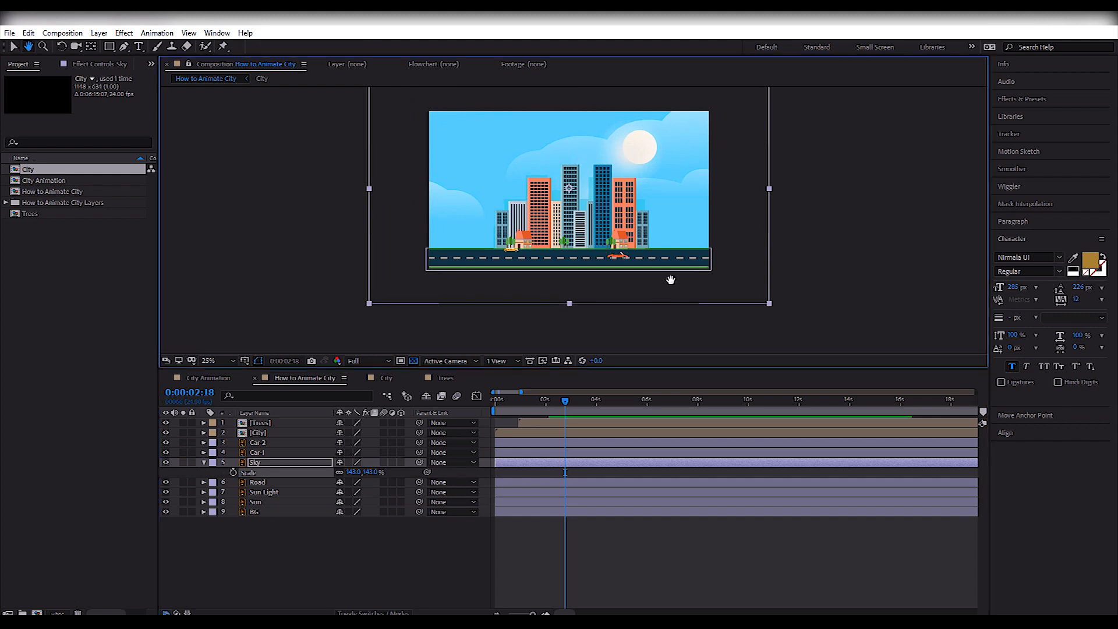
{"action": "left_click_drag", "start_coordinate": [670, 280], "coordinate": [673, 303]}
{"action": "key", "text": "v"}
{"action": "key", "text": "Home"}
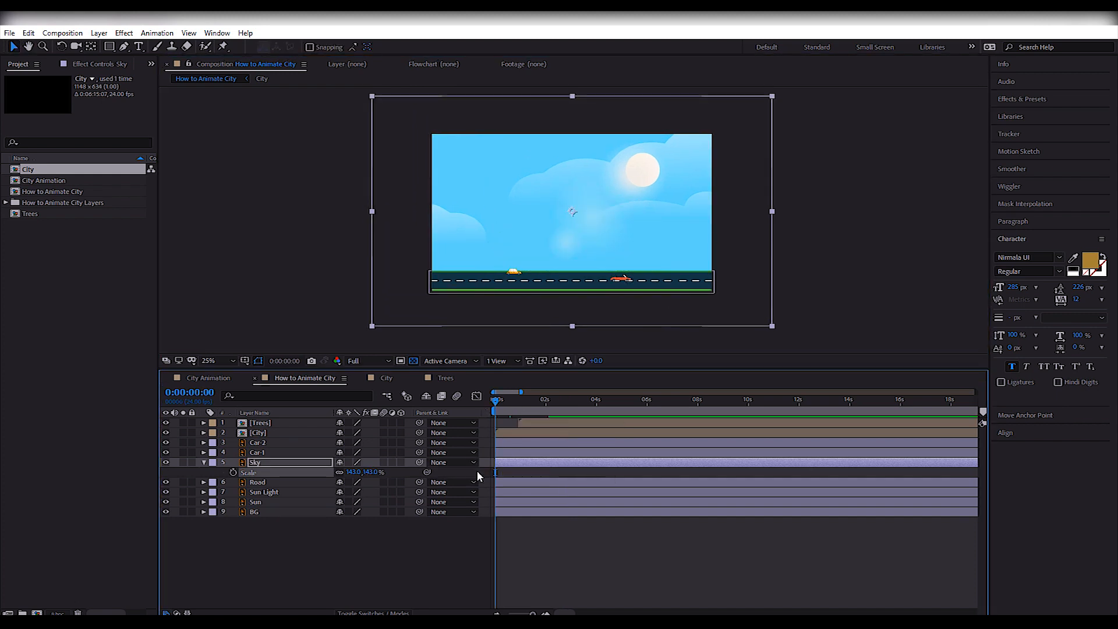
Start the Sky layer at about 1:15 and keyframe its Position from X 600 at 2:08 to X 1280 at 3:15.
{"action": "key", "text": "space"}
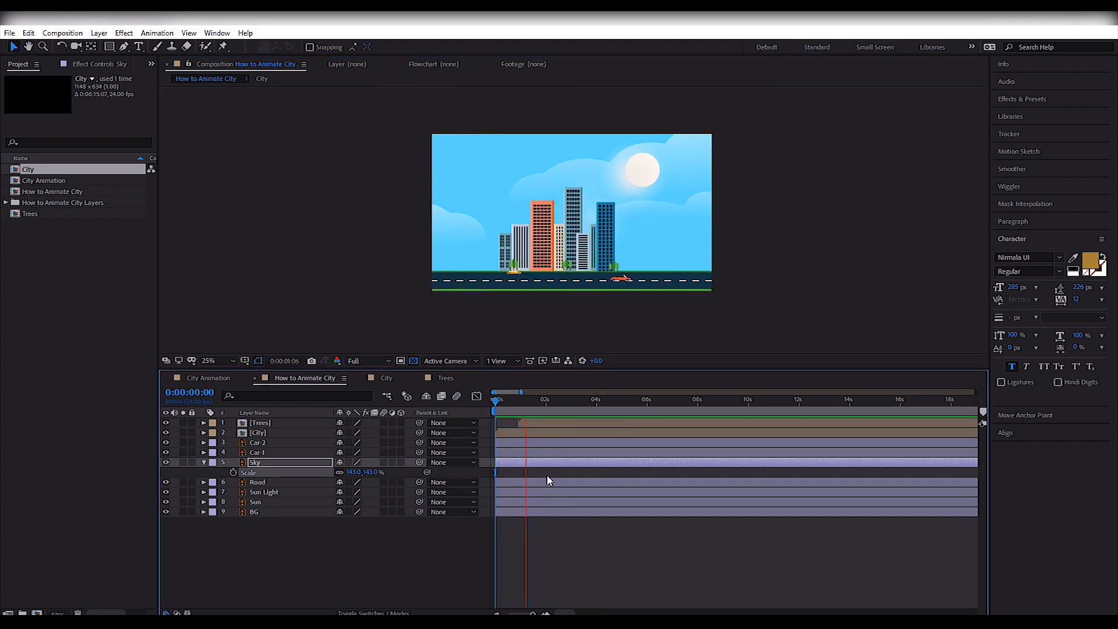
{"action": "left_click_drag", "start_coordinate": [524, 464], "coordinate": [574, 473]}
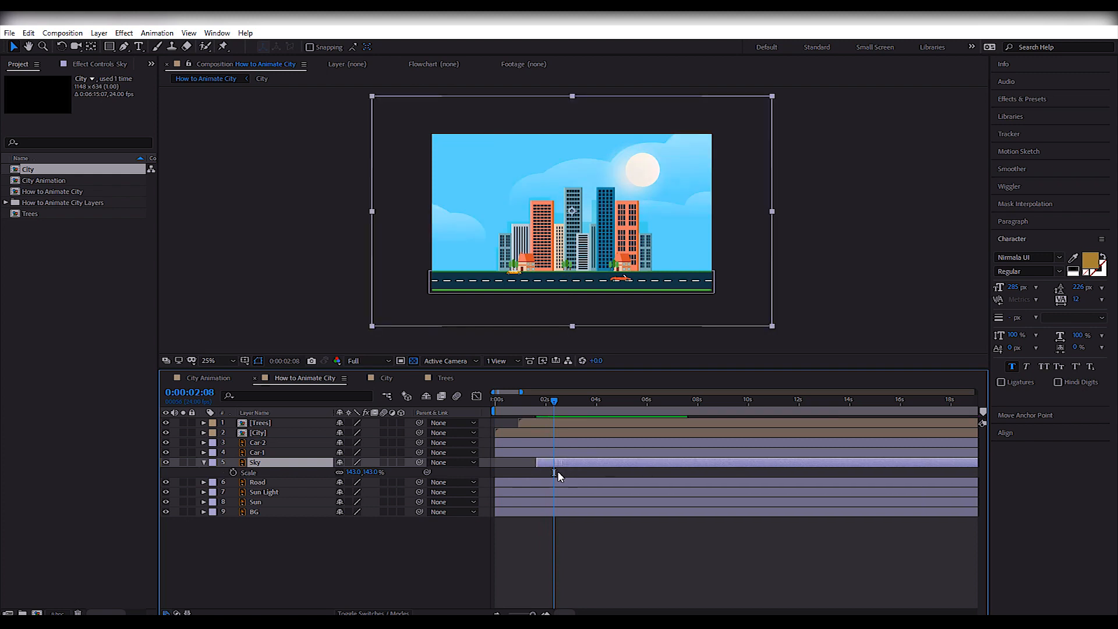
{"action": "left_click", "coordinate": [233, 472]}
{"action": "left_click", "coordinate": [587, 407]}
{"action": "key", "text": "shift+Left"}
{"action": "key", "text": "shift+Left"}
{"action": "key", "text": "shift+Left"}
{"action": "key", "text": "shift+Left"}
{"action": "key", "text": "shift+Left"}
{"action": "key", "text": "shift+Left"}
{"action": "key", "text": "shift+Left"}
{"action": "key", "text": "shift+Left"}
{"action": "key", "text": "shift+Left"}
{"action": "key", "text": "shift+Left"}
{"action": "key", "text": "shift+Left"}
{"action": "key", "text": "shift+Left"}
{"action": "key", "text": "shift+Left"}
{"action": "key", "text": "shift+Left"}
{"action": "key", "text": "shift+Left"}
{"action": "key", "text": "shift+Left"}
{"action": "key", "text": "shift+Left"}
{"action": "key", "text": "shift+Left"}
{"action": "key", "text": "shift+Left"}
{"action": "key", "text": "shift+Left"}
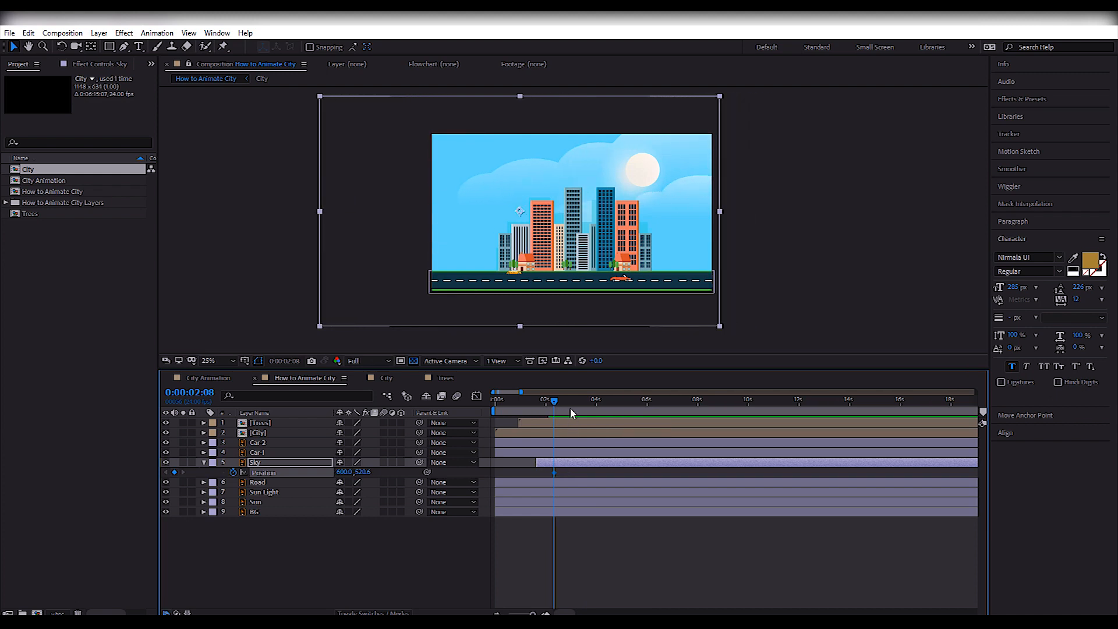
{"action": "key", "text": "shift+Right"}
{"action": "key", "text": "shift+Right"}
{"action": "key", "text": "shift+Right"}
{"action": "key", "text": "shift+Right"}
{"action": "key", "text": "shift+Right"}
{"action": "key", "text": "shift+Right"}
{"action": "key", "text": "shift+Right"}
{"action": "key", "text": "shift+Right"}
{"action": "key", "text": "shift+Right"}
{"action": "key", "text": "shift+Right"}
{"action": "key", "text": "shift+Right"}
{"action": "key", "text": "shift+Right"}
{"action": "key", "text": "shift+Right"}
{"action": "key", "text": "shift+Right"}
{"action": "key", "text": "shift+Right"}
{"action": "key", "text": "shift+Right"}
{"action": "key", "text": "shift+Right"}
{"action": "key", "text": "shift+Right"}
{"action": "key", "text": "shift+Right"}
{"action": "key", "text": "shift+Right"}
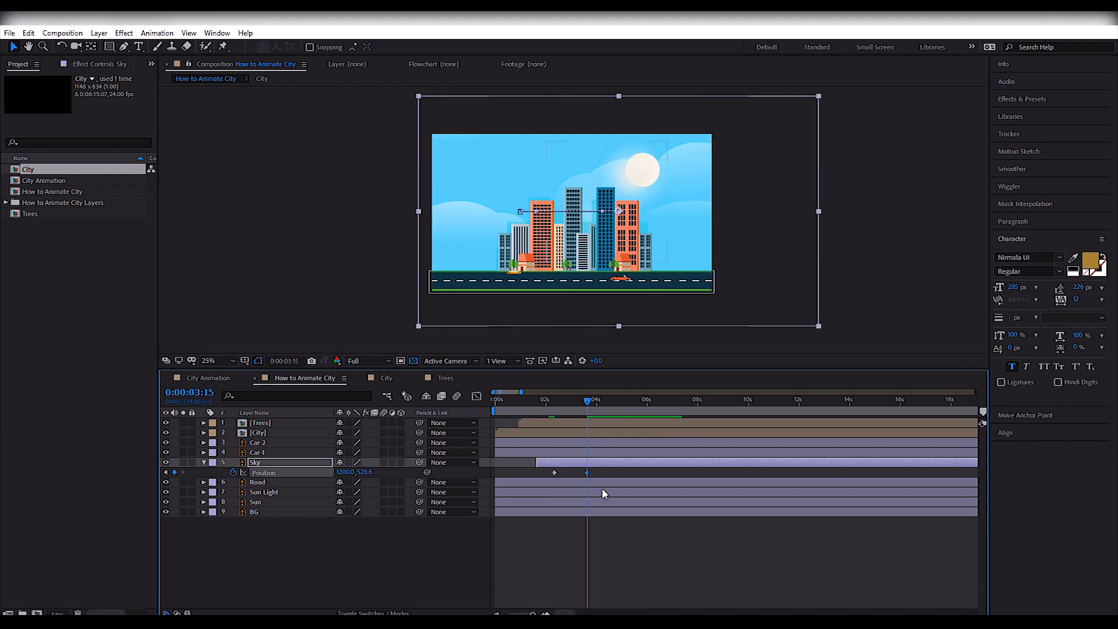
Slow the Sky's drift by moving its final Position keyframe later, start the layer at about 2:05 and preview it.
{"action": "left_click_drag", "start_coordinate": [554, 472], "coordinate": [656, 475]}
{"action": "left_click", "coordinate": [533, 404]}
{"action": "key", "text": "space"}
{"action": "key", "text": "space"}
{"action": "left_click", "coordinate": [510, 404]}
{"action": "left_click_drag", "start_coordinate": [511, 419], "coordinate": [579, 465]}
Fade the Sky layer in with Opacity keyframes from its start to 100% at about 4:11, and preview the fade.
{"action": "key", "text": "space"}
{"action": "key", "text": "space"}
{"action": "key", "text": "t"}
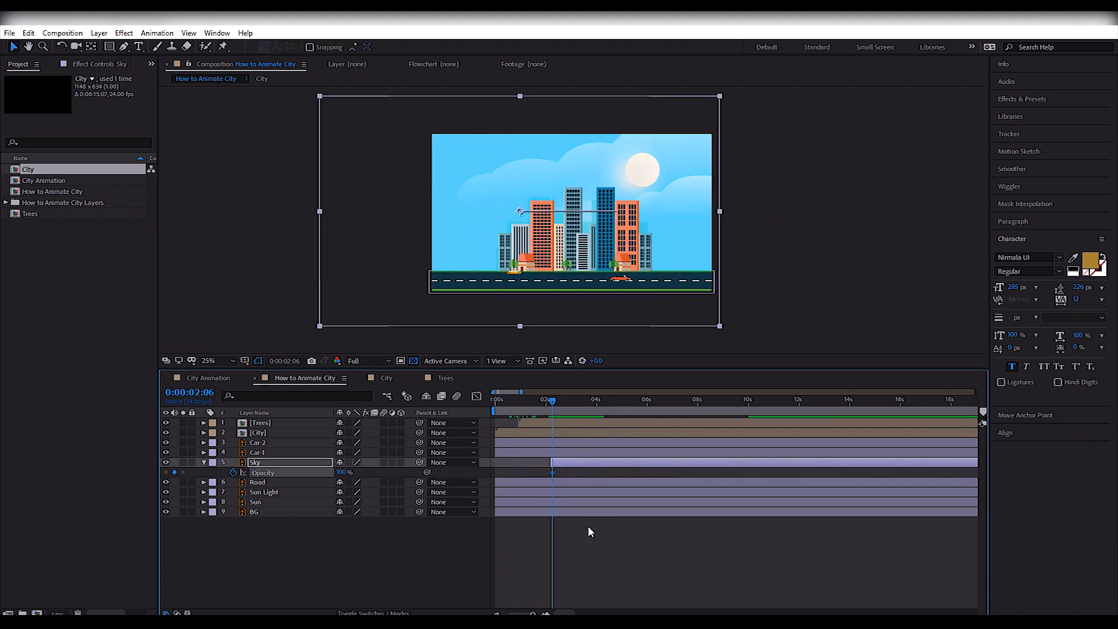
{"action": "left_click_drag", "start_coordinate": [342, 473], "coordinate": [302, 476]}
{"action": "key", "text": "space"}
{"action": "key", "text": "space"}
{"action": "left_click", "coordinate": [577, 402]}
{"action": "left_click", "coordinate": [571, 476]}
{"action": "mouse_move", "coordinate": [563, 473]}
{"action": "left_mouse_down"}
{"action": "mouse_move", "coordinate": [610, 473]}
{"action": "mouse_move", "coordinate": [549, 473]}
{"action": "left_mouse_up"}
{"action": "key", "text": "space"}
{"action": "key", "text": "space"}
{"action": "left_click", "coordinate": [552, 403]}
{"action": "left_click", "coordinate": [548, 401]}
Shorten the Sky's fade-in by moving its final Opacity keyframe to about 3:11, and preview it.
{"action": "key", "text": "space"}
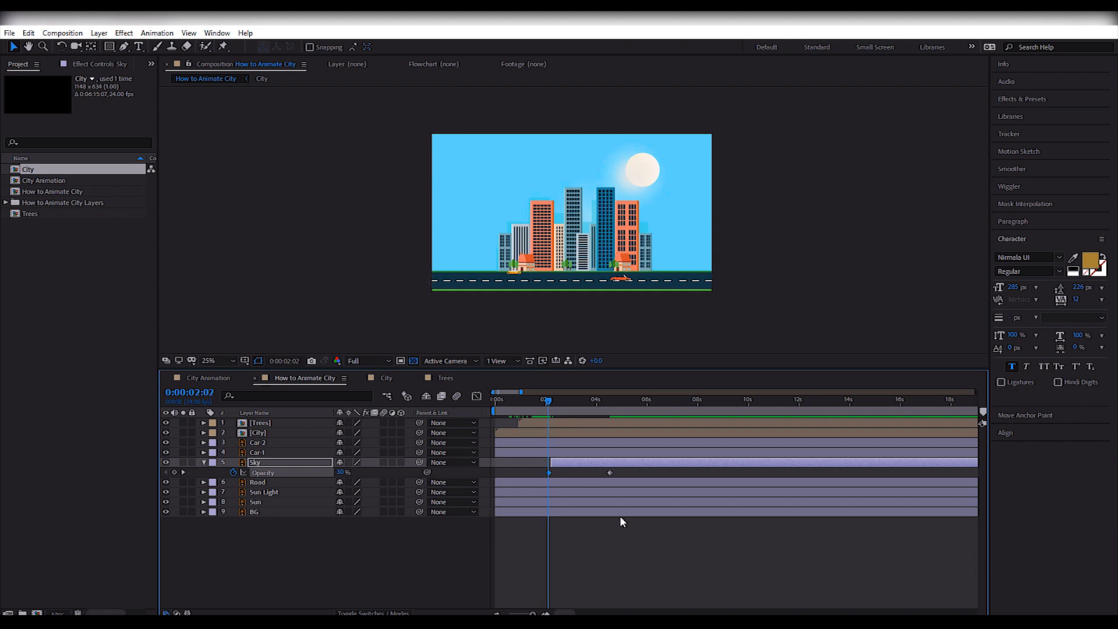
{"action": "key", "text": "space"}
{"action": "left_click", "coordinate": [549, 403]}
{"action": "key", "text": "space"}
Shift the Sky layer to start at about 1:08 and preview its timing against the city.
{"action": "key", "text": "space"}
{"action": "left_click_drag", "start_coordinate": [610, 473], "coordinate": [584, 473]}
{"action": "left_click", "coordinate": [548, 401]}
{"action": "key", "text": "space"}
{"action": "key", "text": "space"}
{"action": "left_click_drag", "start_coordinate": [541, 402], "coordinate": [533, 411]}
{"action": "left_click_drag", "start_coordinate": [579, 463], "coordinate": [555, 464]}
{"action": "key", "text": "space"}
{"action": "key", "text": "space"}
{"action": "left_click", "coordinate": [532, 403]}
{"action": "left_click", "coordinate": [526, 403]}
{"action": "key", "text": "space"}
{"action": "key", "text": "space"}
Keyframe the Sun Light layer's Position, start the layer at about 2:05 and preview it.
{"action": "left_click", "coordinate": [204, 462]}
{"action": "left_click", "coordinate": [260, 472]}
{"action": "left_click", "coordinate": [267, 482]}
{"action": "left_click_drag", "start_coordinate": [502, 403], "coordinate": [527, 424]}
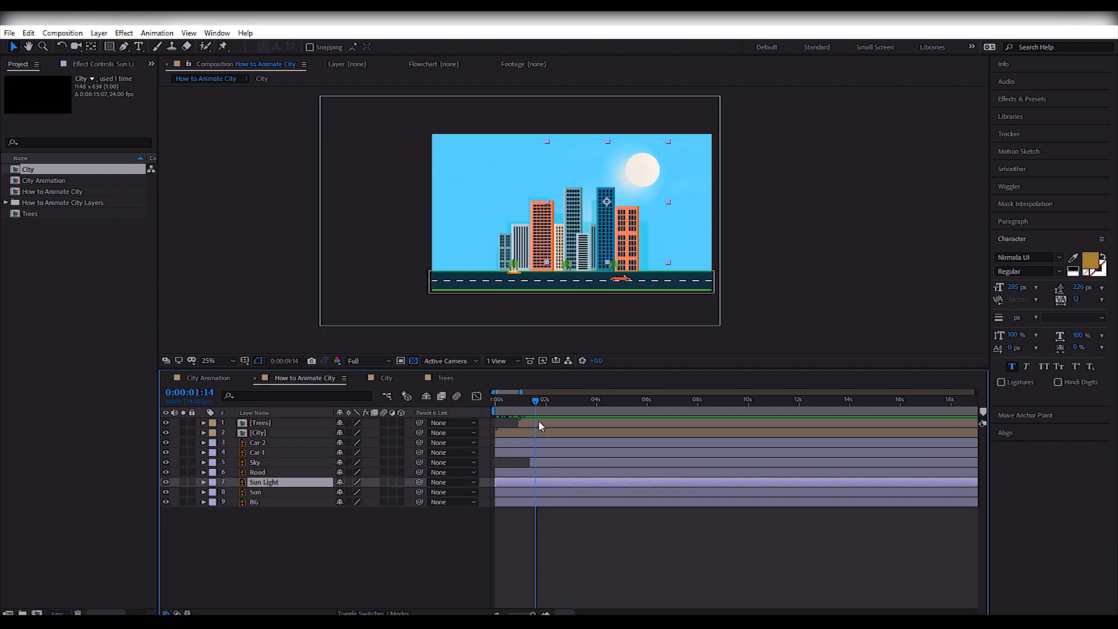
{"action": "key", "text": "p"}
{"action": "key", "text": "space"}
{"action": "mouse_move", "coordinate": [576, 495]}
{"action": "left_mouse_down"}
{"action": "mouse_move", "coordinate": [504, 493]}
{"action": "mouse_move", "coordinate": [618, 484]}
{"action": "mouse_move", "coordinate": [569, 485]}
{"action": "left_mouse_up"}
{"action": "left_click", "coordinate": [642, 494]}
{"action": "key", "text": "space"}
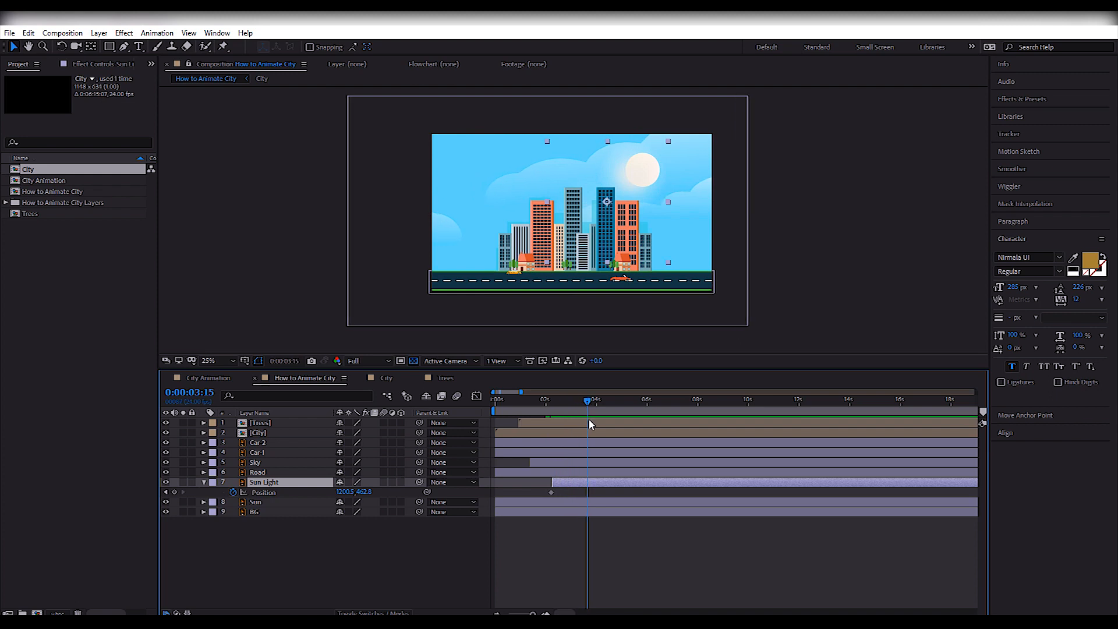
Try to lower the Sun Light to 980.5, 802.8 at 2:06, undo the move and remove its Position keyframes.
{"action": "left_click_drag", "start_coordinate": [552, 494], "coordinate": [575, 493]}
{"action": "left_click_drag", "start_coordinate": [589, 407], "coordinate": [553, 412]}
{"action": "left_click_drag", "start_coordinate": [639, 173], "coordinate": [607, 223]}
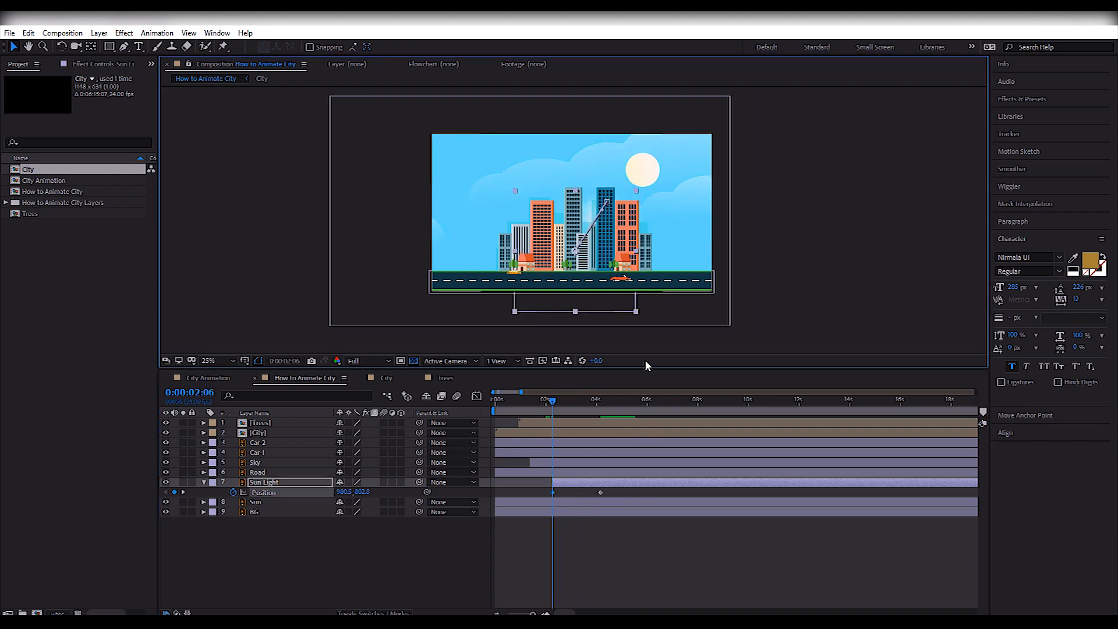
{"action": "key", "text": "ctrl+z"}
{"action": "left_click", "coordinate": [233, 493]}
Animate the Sun rising from 1087.0, 806.4 at 2:04 to 1447.0, 246.4 at about 4:10, trimming its layer start to match.
{"action": "left_click", "coordinate": [268, 502]}
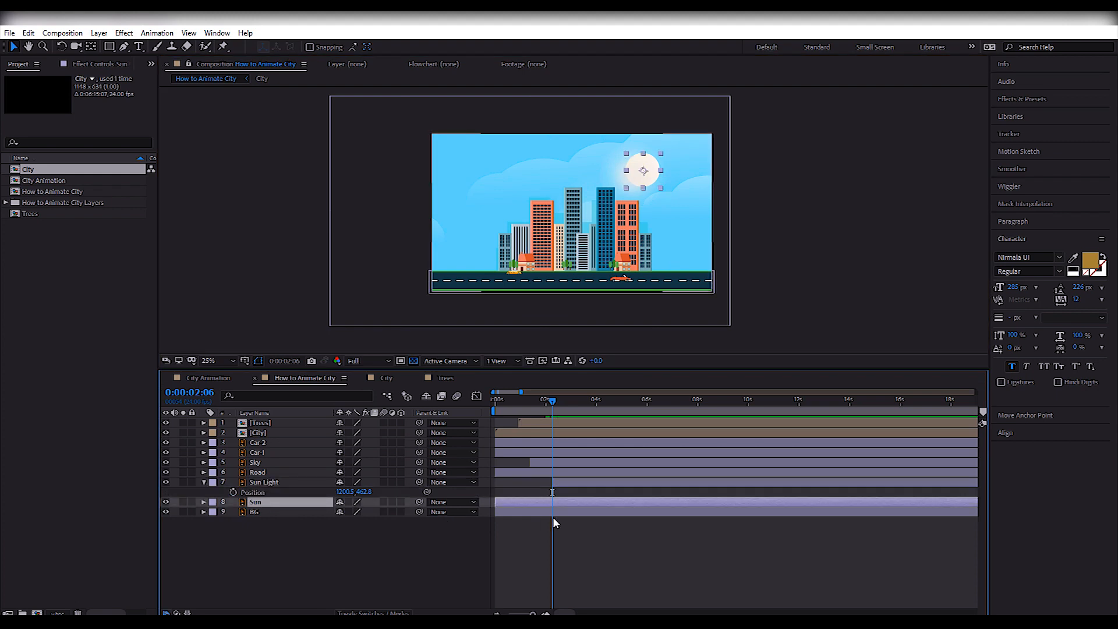
{"action": "key", "text": "p"}
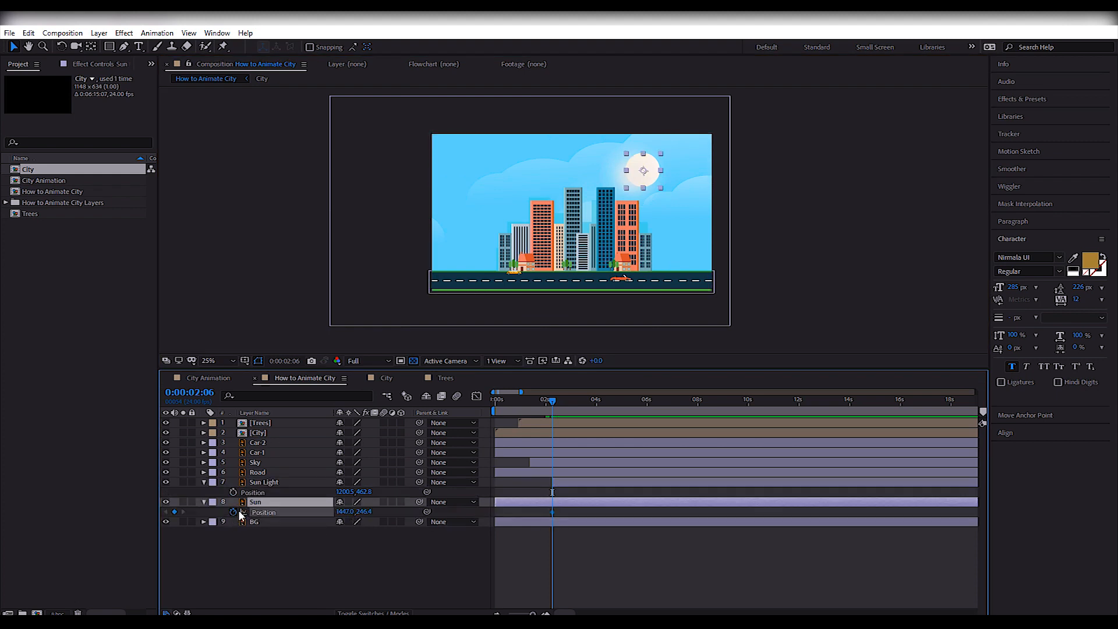
{"action": "left_click_drag", "start_coordinate": [534, 411], "coordinate": [518, 411]}
{"action": "left_click_drag", "start_coordinate": [524, 502], "coordinate": [596, 502]}
{"action": "left_click_drag", "start_coordinate": [519, 411], "coordinate": [550, 415]}
{"action": "left_click_drag", "start_coordinate": [596, 502], "coordinate": [580, 501]}
{"action": "left_click_drag", "start_coordinate": [643, 170], "coordinate": [591, 252]}
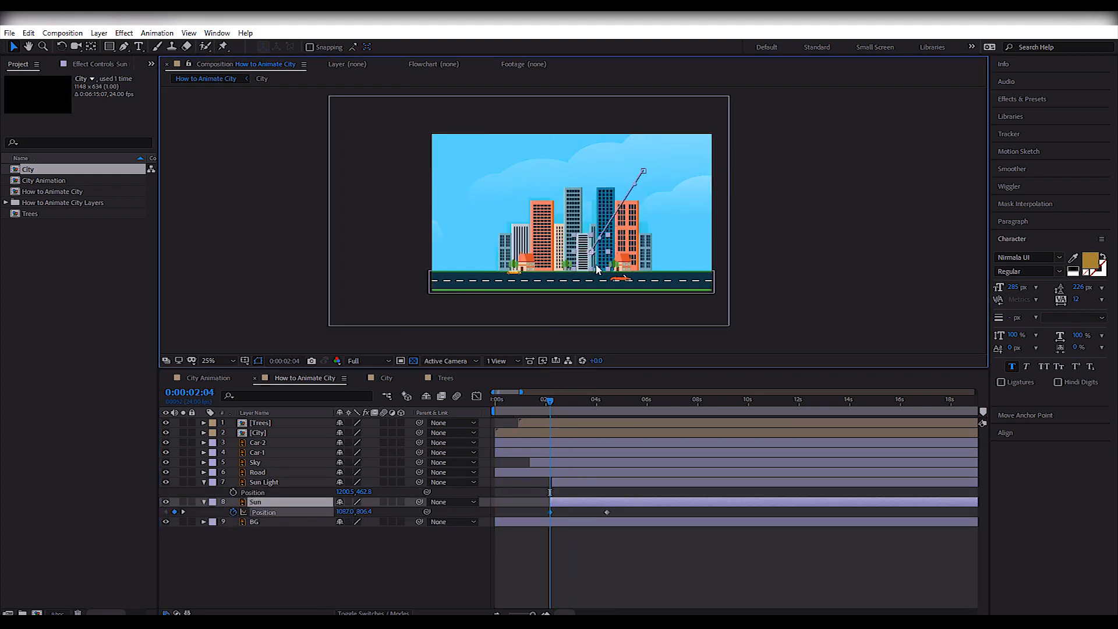
Shift the Sun layer to start at about 1:14 and preview the sunrise timing.
{"action": "key", "text": "space"}
{"action": "left_click_drag", "start_coordinate": [550, 401], "coordinate": [544, 401]}
{"action": "left_click_drag", "start_coordinate": [582, 504], "coordinate": [577, 503]}
{"action": "key", "text": "space"}
{"action": "left_click_drag", "start_coordinate": [544, 402], "coordinate": [528, 401]}
{"action": "key", "text": "space"}
{"action": "left_click_drag", "start_coordinate": [596, 503], "coordinate": [587, 503]}
{"action": "key", "text": "space"}
{"action": "key", "text": "space"}
Start the Sun Light layer at about 1:14, parent it to Sun at 3:20 and preview from frame 0.
{"action": "left_click", "coordinate": [593, 401]}
{"action": "left_click", "coordinate": [603, 484]}
{"action": "left_click", "coordinate": [594, 406]}
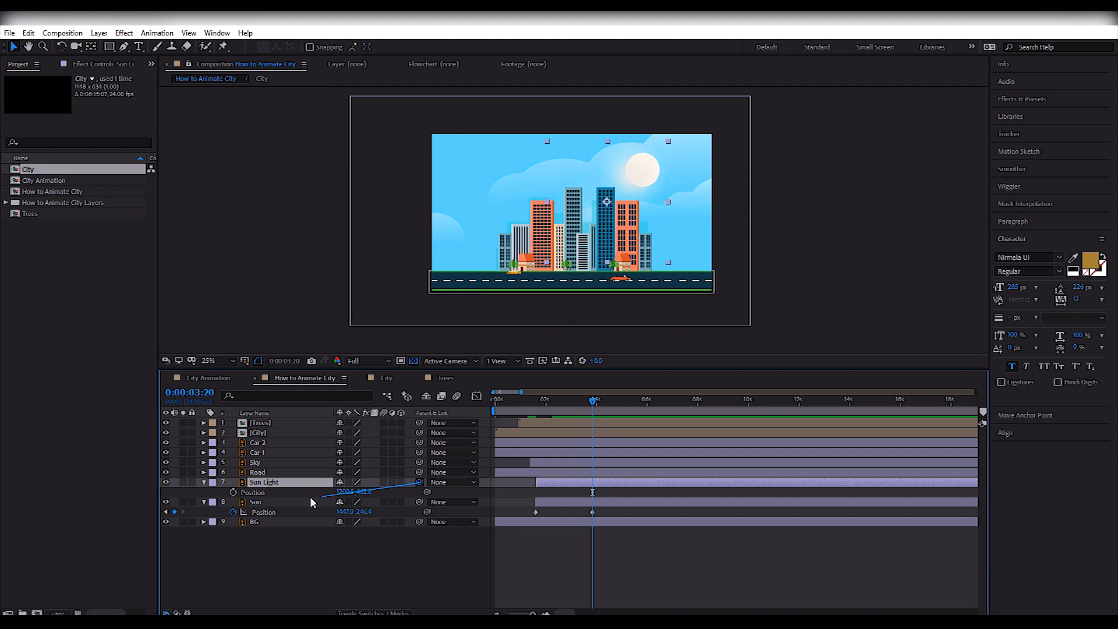
{"action": "left_click_drag", "start_coordinate": [574, 408], "coordinate": [470, 425]}
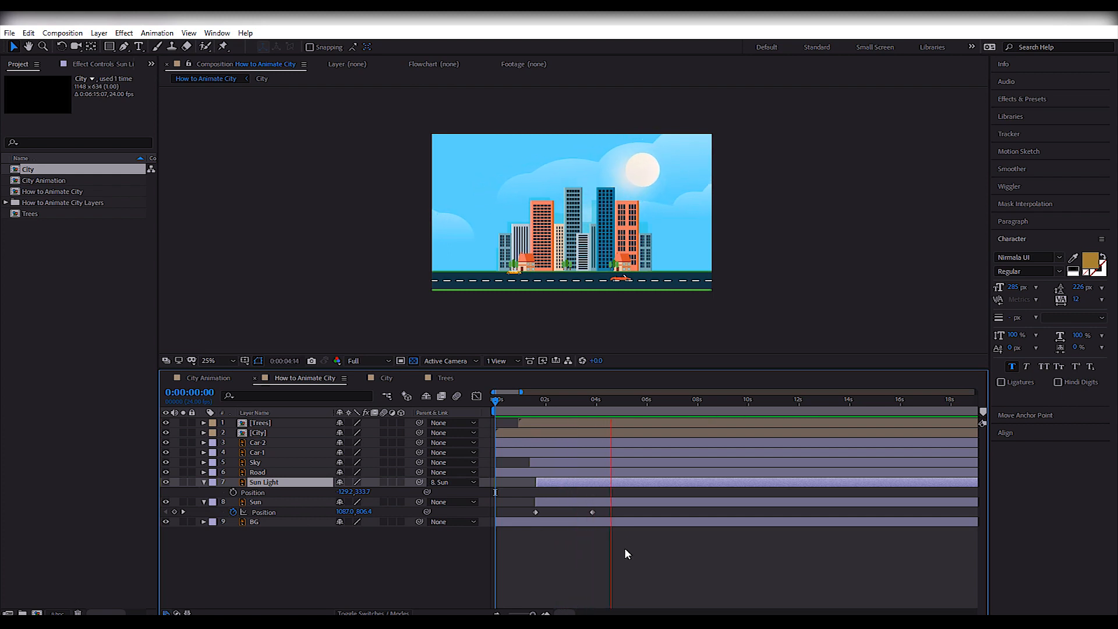
{"action": "key", "text": "space"}
{"action": "left_click", "coordinate": [667, 554]}
Add Position keyframes to Car-2 and Car-1 at frame 0.
{"action": "scroll", "coordinate": [548, 279], "scroll_direction": "up", "scroll_amount": 2}
{"action": "left_click_drag", "start_coordinate": [501, 326], "coordinate": [515, 232]}
{"action": "left_click", "coordinate": [469, 237]}
{"action": "left_click", "coordinate": [518, 444]}
{"action": "left_click", "coordinate": [515, 454], "text": "ctrl"}
{"action": "key", "text": "alt+shift+p"}
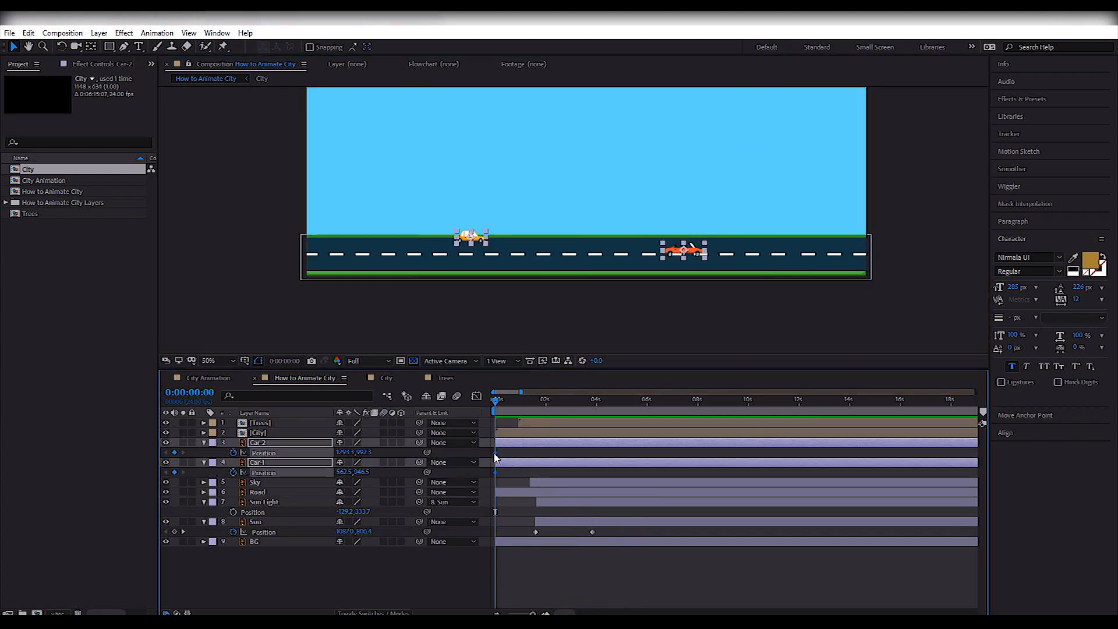
Try moving both cars' Position keyframes to about 2:00, then undo the move.
{"action": "left_click", "coordinate": [613, 320]}
{"action": "left_click", "coordinate": [545, 444]}
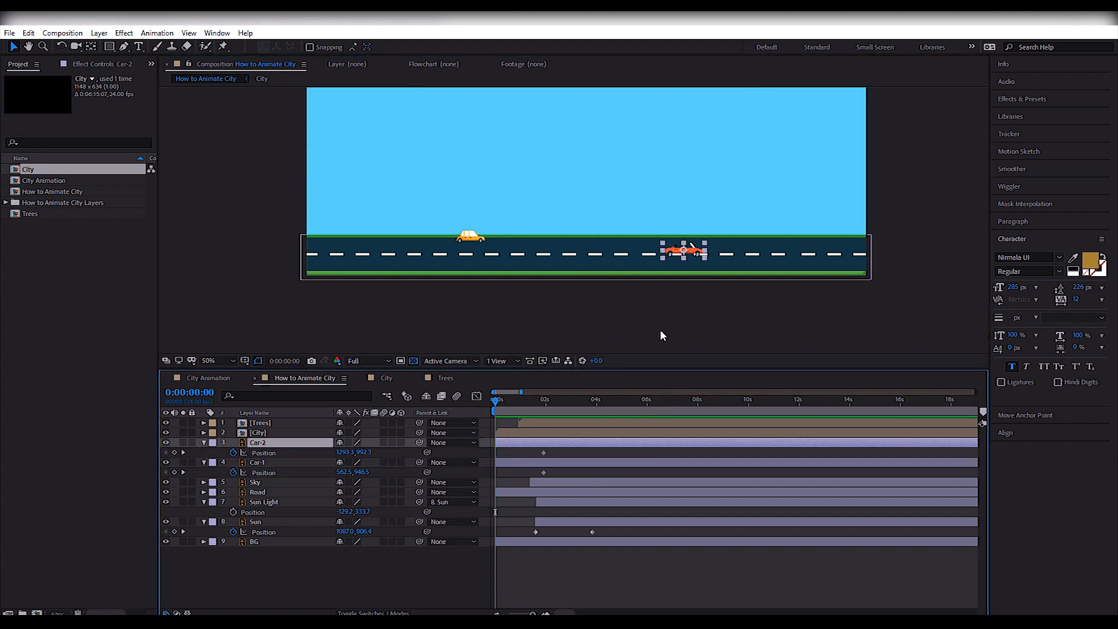
{"action": "key", "text": "ctrl+z"}
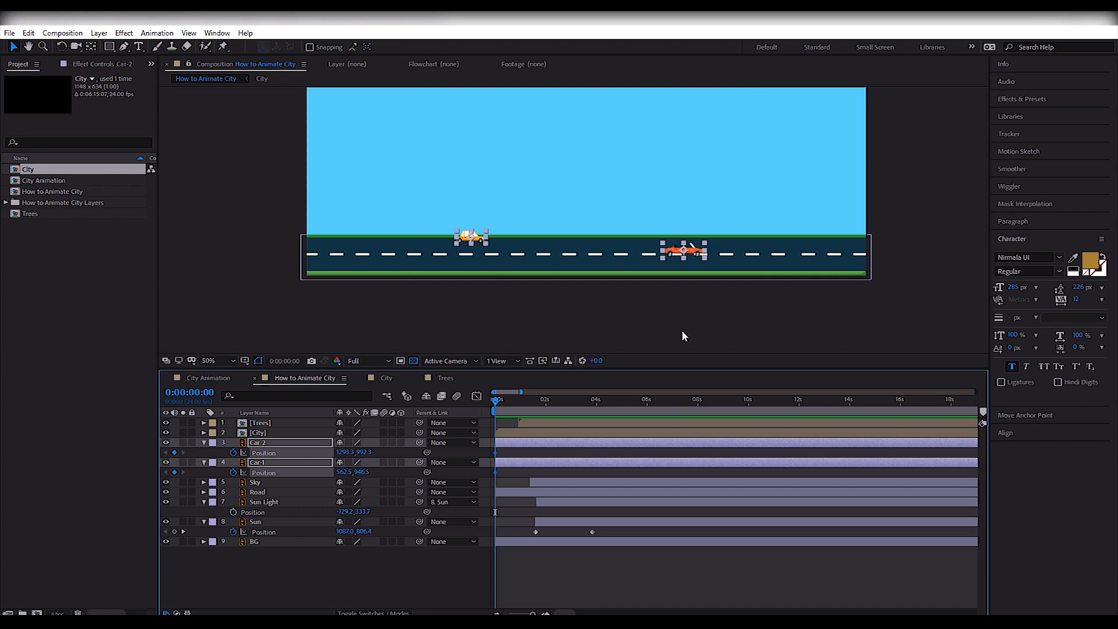
At frame 0, place Car-2 beyond the road's right end at X 2053.3 and Car-1 beyond its left end at X -97.5.
{"action": "left_click", "coordinate": [631, 310]}
{"action": "left_click", "coordinate": [529, 444]}
{"action": "key", "text": "shift+Right"}
{"action": "key", "text": "shift+Right"}
{"action": "key", "text": "shift+Right"}
{"action": "key", "text": "shift+Right"}
{"action": "key", "text": "shift+Right"}
{"action": "key", "text": "shift+Right"}
{"action": "key", "text": "shift+Right"}
{"action": "key", "text": "shift+Right"}
{"action": "key", "text": "shift+Right"}
{"action": "key", "text": "shift+Right"}
{"action": "key", "text": "shift+Right"}
{"action": "key", "text": "shift+Right"}
{"action": "key", "text": "shift+Right"}
{"action": "key", "text": "shift+Right"}
{"action": "key", "text": "shift+Right"}
{"action": "key", "text": "shift+Right"}
{"action": "key", "text": "shift+Right"}
{"action": "key", "text": "shift+Right"}
{"action": "key", "text": "shift+Right"}
{"action": "key", "text": "shift+Right"}
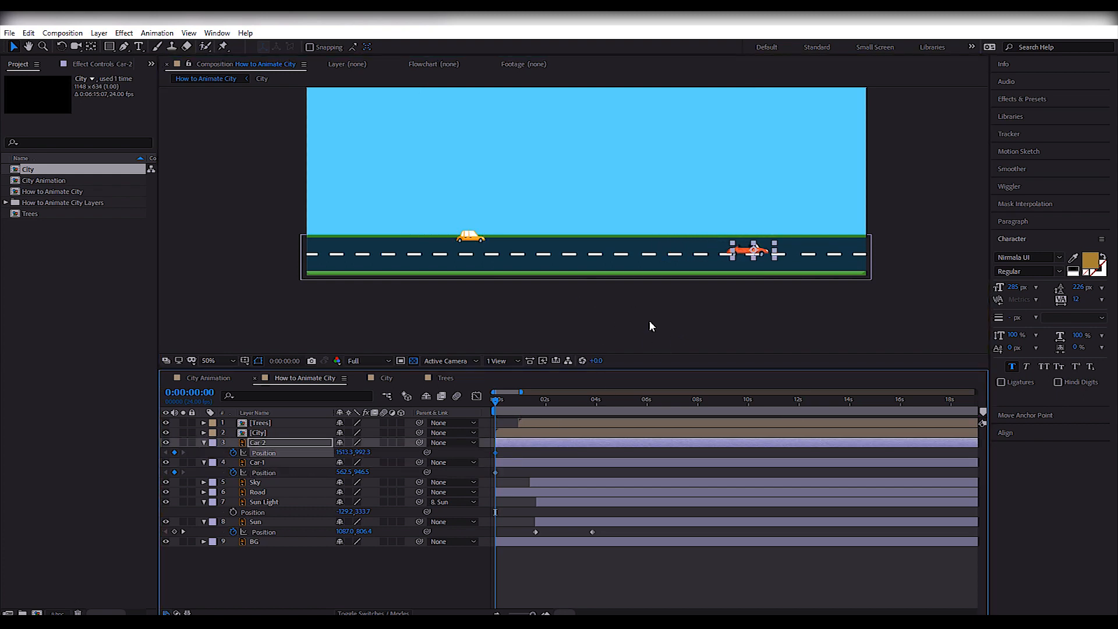
{"action": "left_click", "coordinate": [531, 463]}
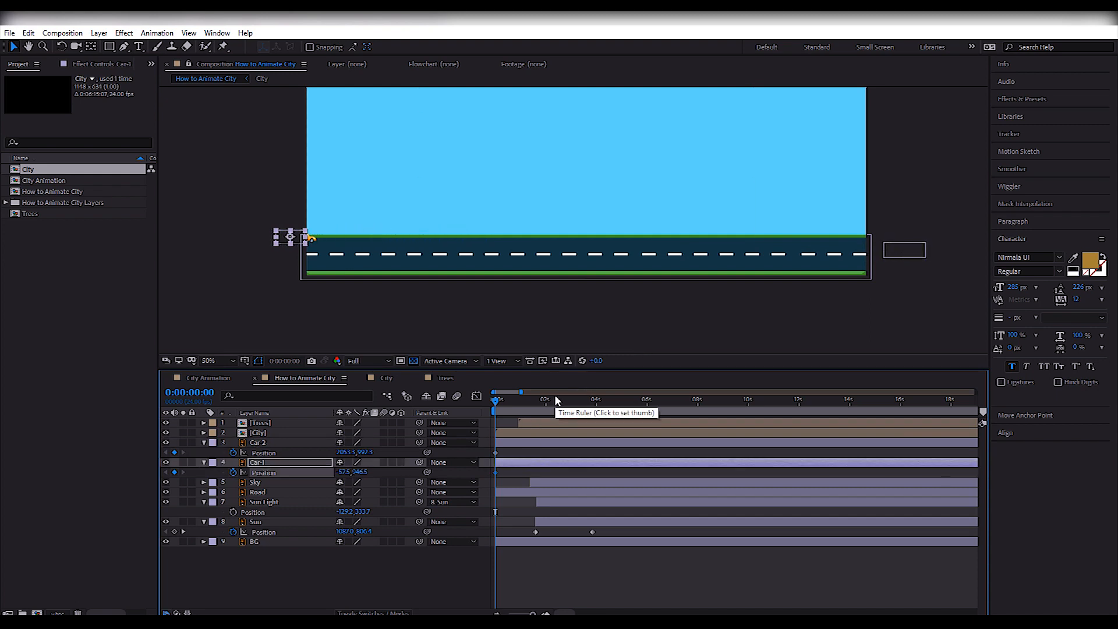
Start the Car-2 and Car-1 layers at about 1:12.
{"action": "left_click_drag", "start_coordinate": [520, 402], "coordinate": [535, 426]}
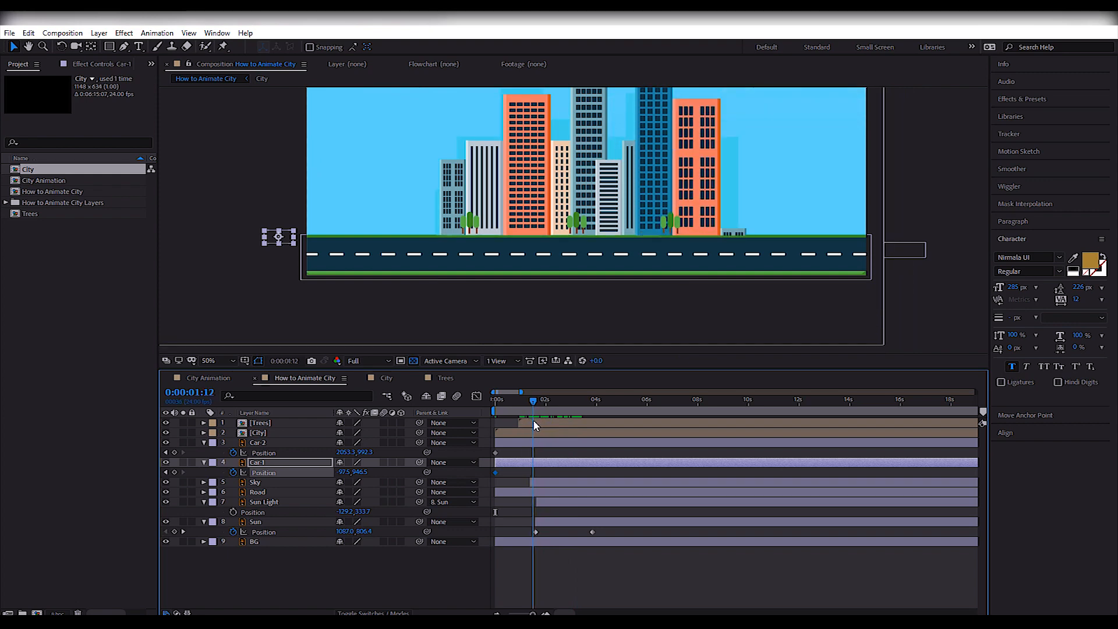
{"action": "left_click", "coordinate": [543, 446]}
{"action": "left_click", "coordinate": [533, 463], "text": "shift"}
At 3:21, keyframe Car-2 at X -146.7 and Car-1 at X 1962.5 so they cross the road in opposite directions.
{"action": "left_click_drag", "start_coordinate": [556, 405], "coordinate": [593, 408]}
{"action": "left_click", "coordinate": [605, 447]}
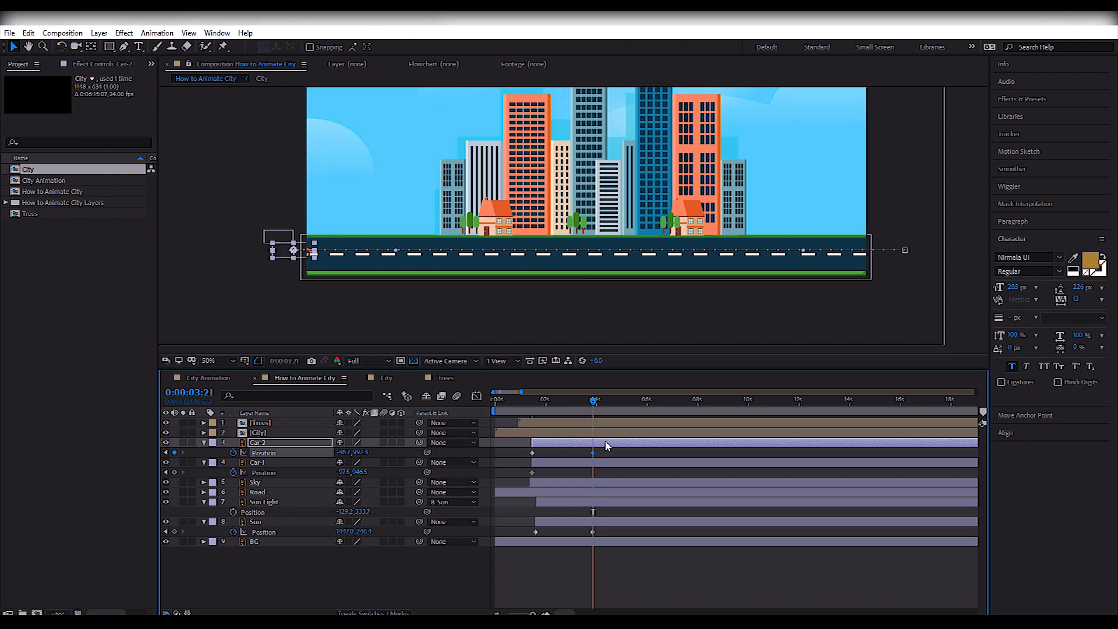
{"action": "left_click", "coordinate": [605, 465], "text": "shift"}
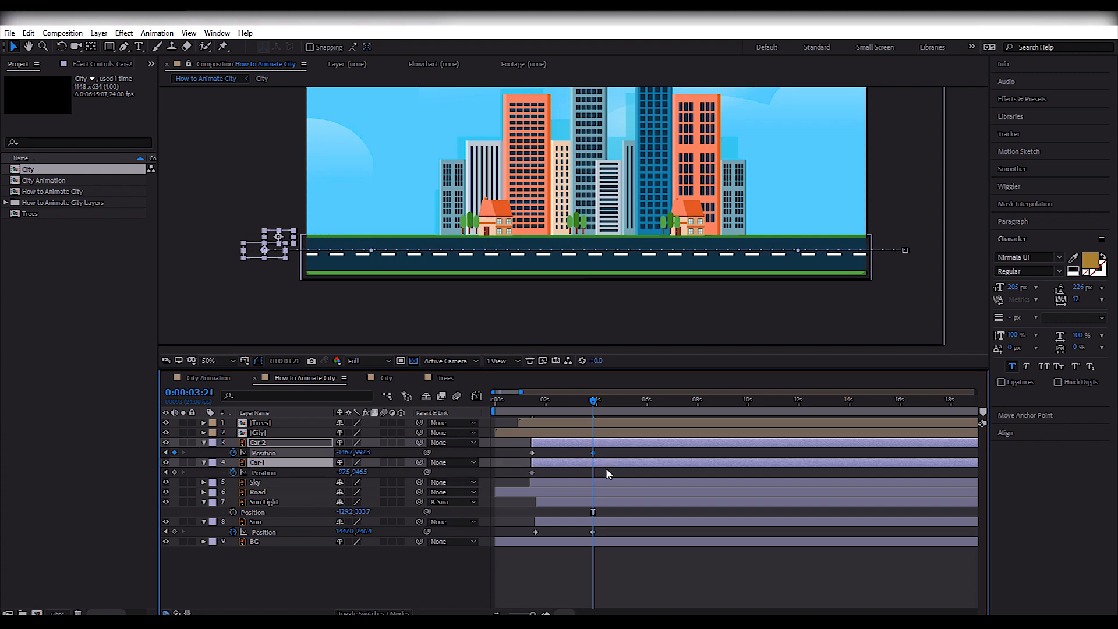
{"action": "left_click", "coordinate": [606, 463]}
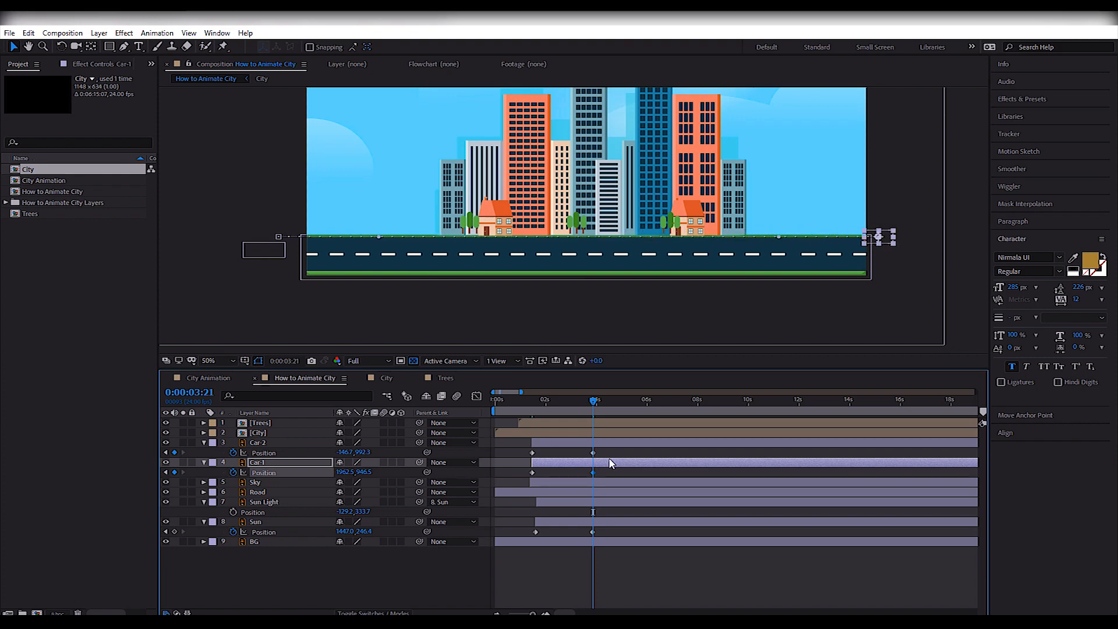
Delay Car-2 to start at about 2:09 and preview both cars crossing in the full composition.
{"action": "left_click_drag", "start_coordinate": [592, 402], "coordinate": [597, 445]}
{"action": "left_click_drag", "start_coordinate": [549, 401], "coordinate": [531, 410]}
{"action": "key", "text": "space"}
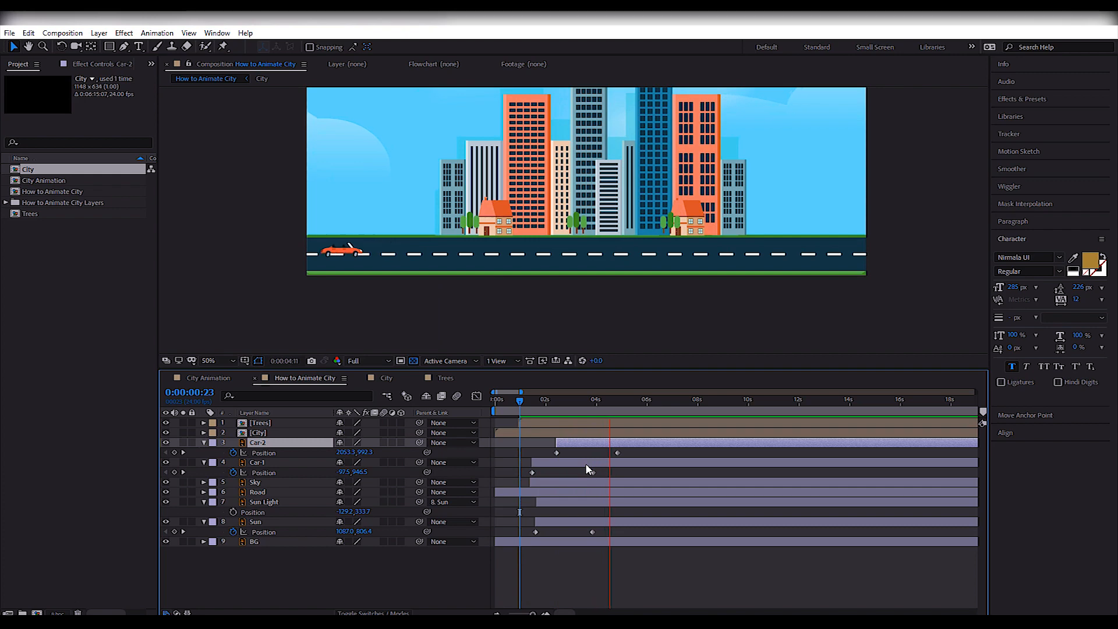
{"action": "key", "text": "space"}
{"action": "scroll", "coordinate": [586, 233], "scroll_direction": "down", "scroll_amount": 2}
{"action": "left_click_drag", "start_coordinate": [666, 401], "coordinate": [534, 411]}
{"action": "key", "text": "space"}
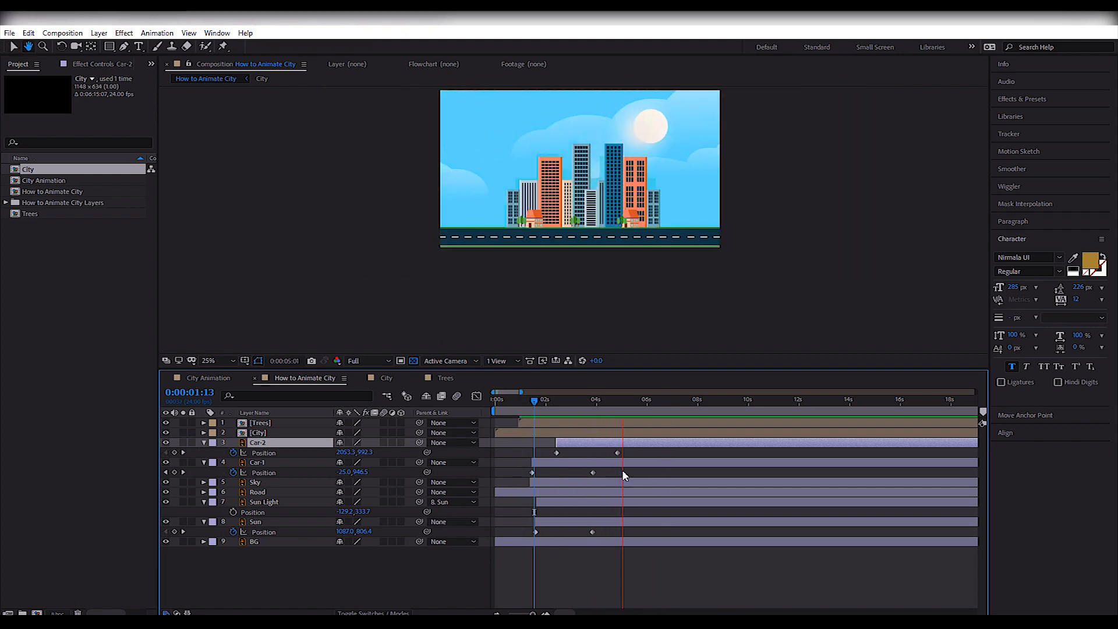
{"action": "key", "text": "space"}
Collapse the other layers' properties, reveal only the Position keyframes of Car-2 and Car-1, and preview from the start.
{"action": "left_click", "coordinate": [322, 463], "text": "shift"}
{"action": "key", "text": "ctrl+a"}
{"action": "left_click", "coordinate": [204, 442]}
{"action": "left_click", "coordinate": [264, 443]}
{"action": "left_click", "coordinate": [265, 453], "text": "shift"}
{"action": "key", "text": "u"}
{"action": "key", "text": "Home"}
{"action": "key", "text": "space"}
Slow both cars by moving their final Position keyframes later, and preview the motion.
{"action": "key", "text": "space"}
{"action": "left_click", "coordinate": [593, 472]}
{"action": "left_click", "coordinate": [609, 473]}
{"action": "left_click_drag", "start_coordinate": [594, 442], "coordinate": [656, 452]}
{"action": "left_click_drag", "start_coordinate": [551, 402], "coordinate": [535, 403]}
Slow the cars further, placing Car-1's final Position keyframe at about 5:18 and extending Car-2's, and preview them.
{"action": "key", "text": "space"}
Start the Car-2 layer earlier, at about 1:20, and preview the cars together.
{"action": "key", "text": "space"}
{"action": "left_click", "coordinate": [616, 480]}
{"action": "left_click_drag", "start_coordinate": [615, 472], "coordinate": [641, 472]}
{"action": "left_click_drag", "start_coordinate": [656, 452], "coordinate": [678, 453]}
{"action": "left_click_drag", "start_coordinate": [569, 402], "coordinate": [531, 403]}
{"action": "left_click", "coordinate": [749, 290]}
{"action": "key", "text": "space"}
{"action": "key", "text": "space"}
{"action": "left_click", "coordinate": [542, 403]}
{"action": "left_click_drag", "start_coordinate": [601, 443], "coordinate": [568, 444]}
Duplicate the Car-1 and Car-2 layers, place the copies above Car-2, move them later in time, and preview the traffic.
{"action": "key", "text": "space"}
Shift the Car-4 layer earlier and Car-3 slightly later in time, previewing the car spacing after each change.
{"action": "key", "text": "space"}
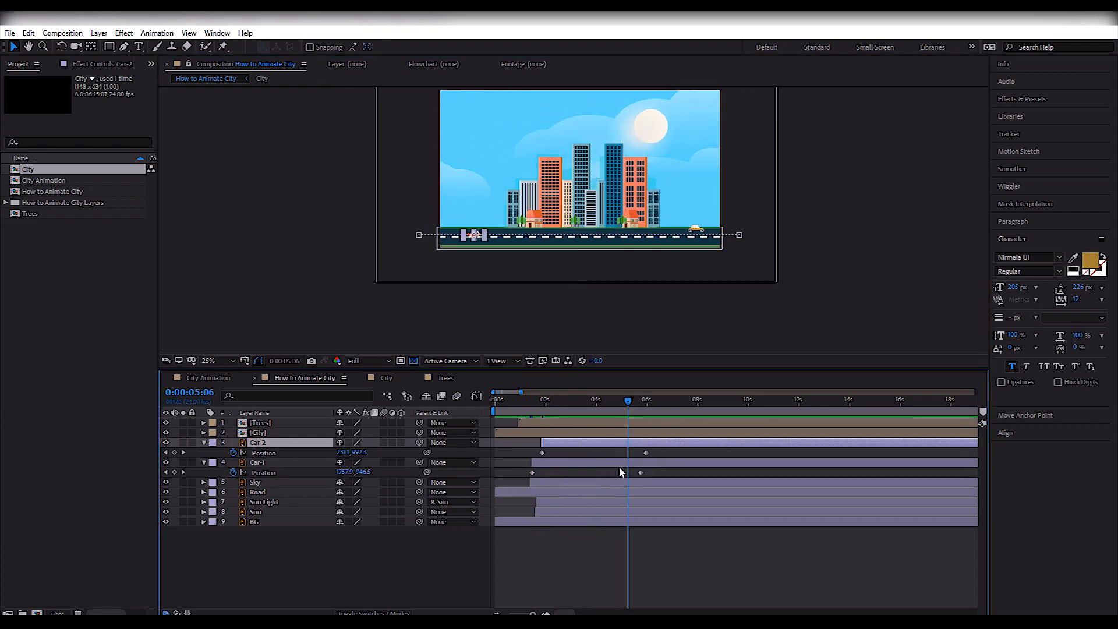
{"action": "left_click", "coordinate": [619, 463], "text": "shift"}
{"action": "key", "text": "ctrl+d"}
{"action": "left_click_drag", "start_coordinate": [322, 472], "coordinate": [323, 448]}
{"action": "left_click_drag", "start_coordinate": [574, 453], "coordinate": [621, 453]}
{"action": "left_click_drag", "start_coordinate": [628, 402], "coordinate": [593, 452]}
{"action": "left_click", "coordinate": [610, 453]}
{"action": "left_click_drag", "start_coordinate": [599, 402], "coordinate": [565, 414]}
{"action": "key", "text": "space"}
{"action": "key", "text": "space"}
{"action": "key", "text": "space"}
{"action": "key", "text": "space"}
{"action": "left_click_drag", "start_coordinate": [636, 444], "coordinate": [601, 443]}
{"action": "left_click_drag", "start_coordinate": [620, 401], "coordinate": [557, 406]}
{"action": "key", "text": "space"}
{"action": "key", "text": "space"}
{"action": "left_click_drag", "start_coordinate": [598, 453], "coordinate": [606, 453]}
{"action": "left_click_drag", "start_coordinate": [563, 402], "coordinate": [552, 404]}
{"action": "key", "text": "space"}
Move the Car-4 layer a little later, start Car-3 just before it, and preview the traffic.
{"action": "key", "text": "space"}
{"action": "left_click_drag", "start_coordinate": [603, 444], "coordinate": [614, 444]}
{"action": "left_click_drag", "start_coordinate": [634, 453], "coordinate": [636, 454]}
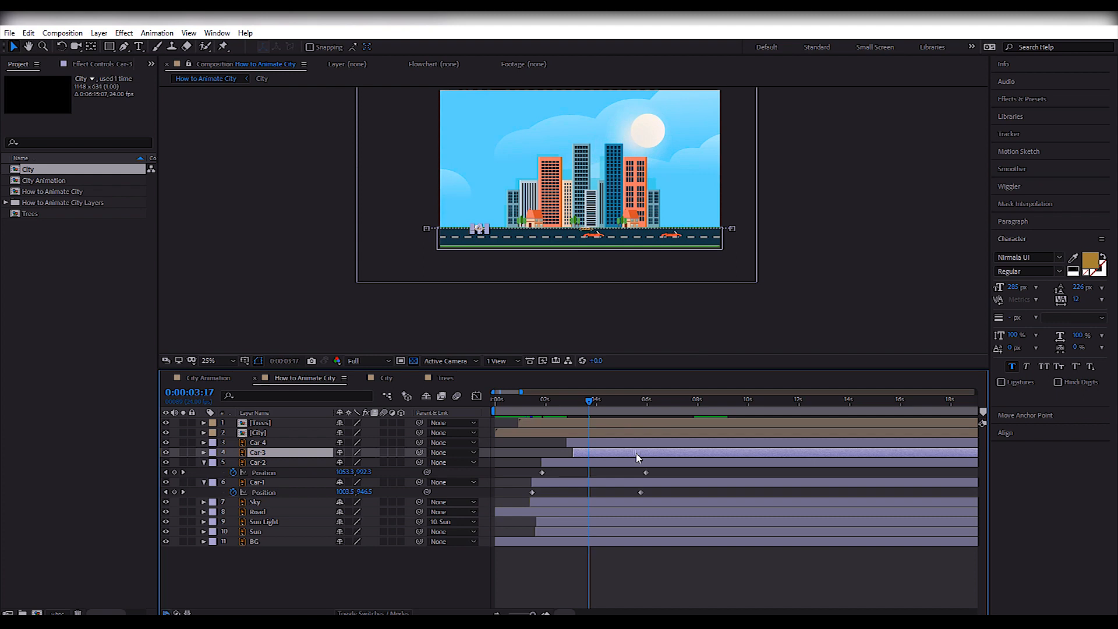
{"action": "key", "text": "space"}
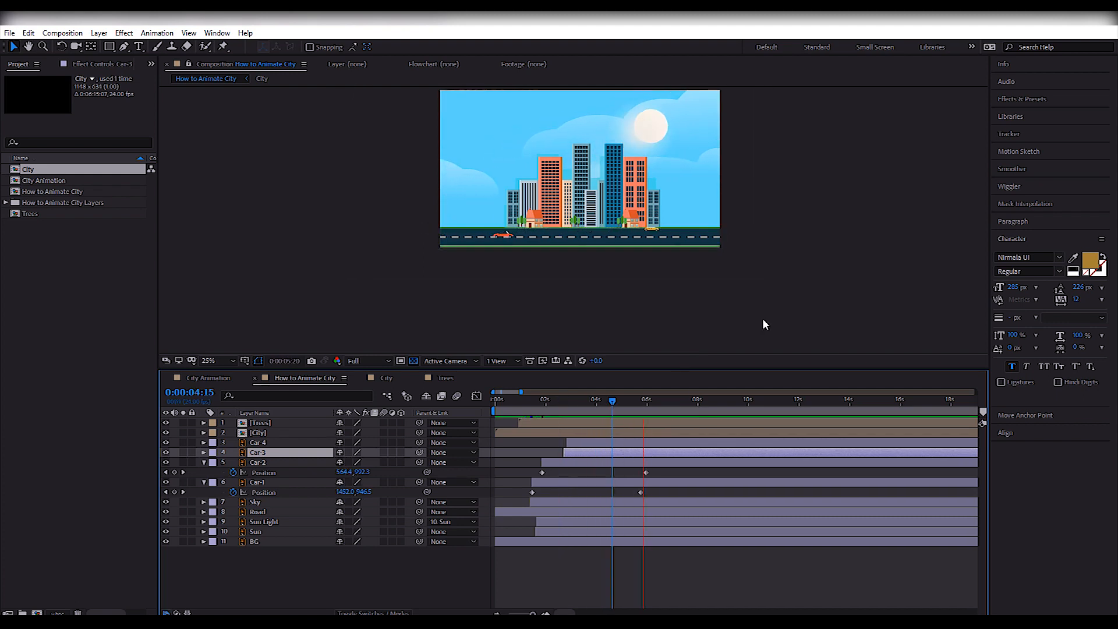
{"action": "key", "text": "space"}
{"action": "left_click", "coordinate": [632, 444], "text": "shift"}
{"action": "left_click", "coordinate": [844, 233]}
{"action": "left_click", "coordinate": [641, 443]}
{"action": "left_click", "coordinate": [856, 226]}
{"action": "left_click", "coordinate": [640, 443]}
{"action": "left_click", "coordinate": [641, 452], "text": "shift"}
{"action": "left_click", "coordinate": [938, 254]}
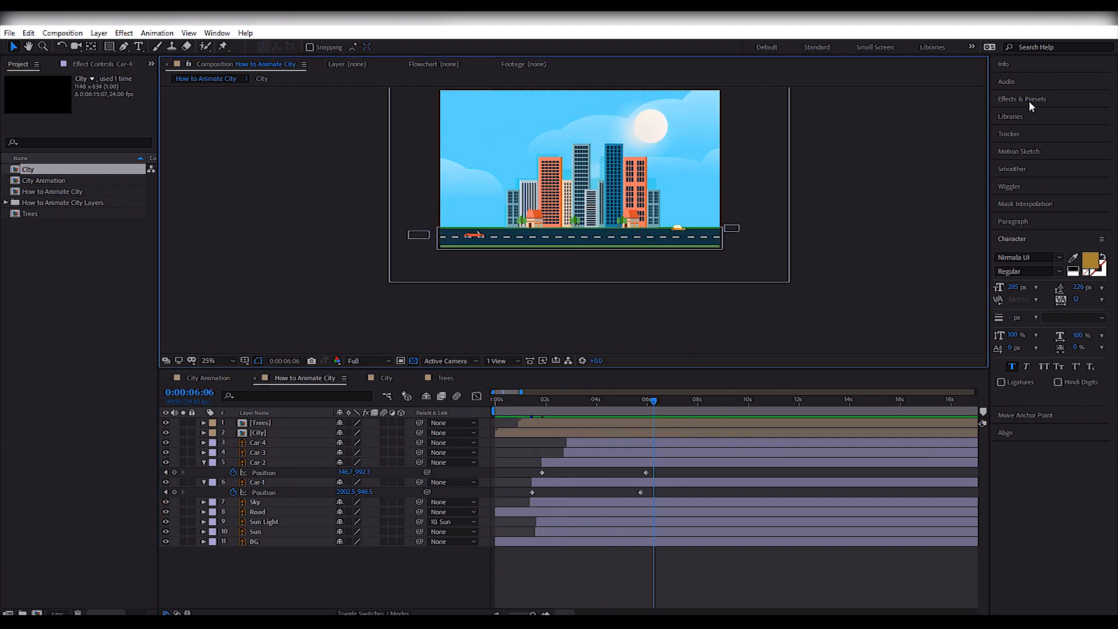
Find the Tint effect, apply it to the Car-3 layer, and set its map colors to yellow.
{"action": "left_click", "coordinate": [1025, 99]}
{"action": "left_click", "coordinate": [1015, 113]}
{"action": "type", "text": "tint"}
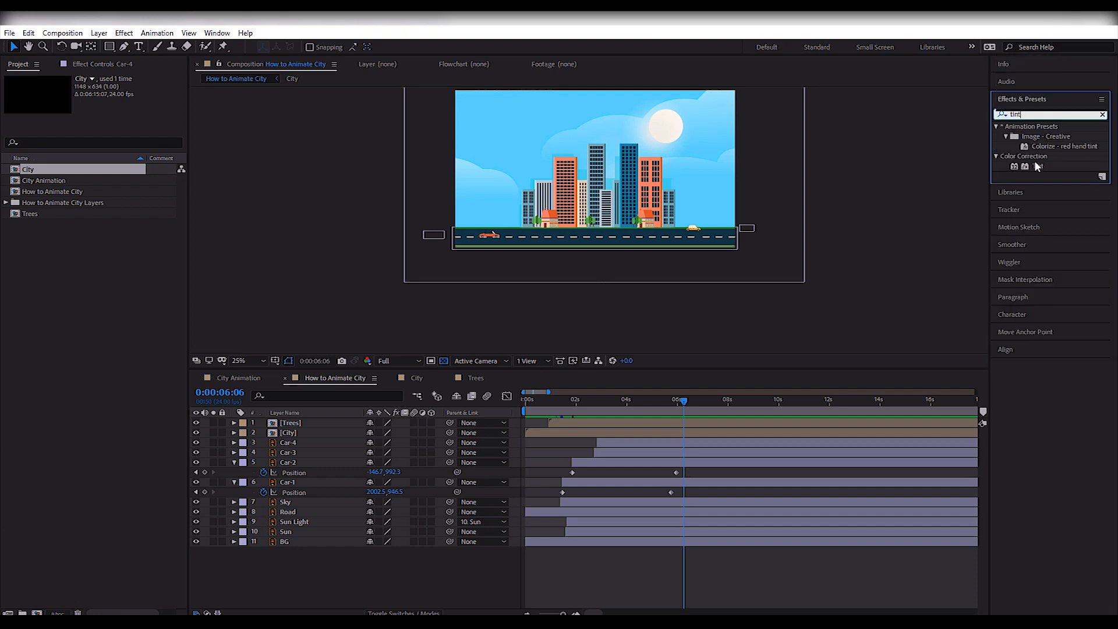
{"action": "left_click_drag", "start_coordinate": [1036, 167], "coordinate": [630, 453]}
{"action": "left_click", "coordinate": [109, 109]}
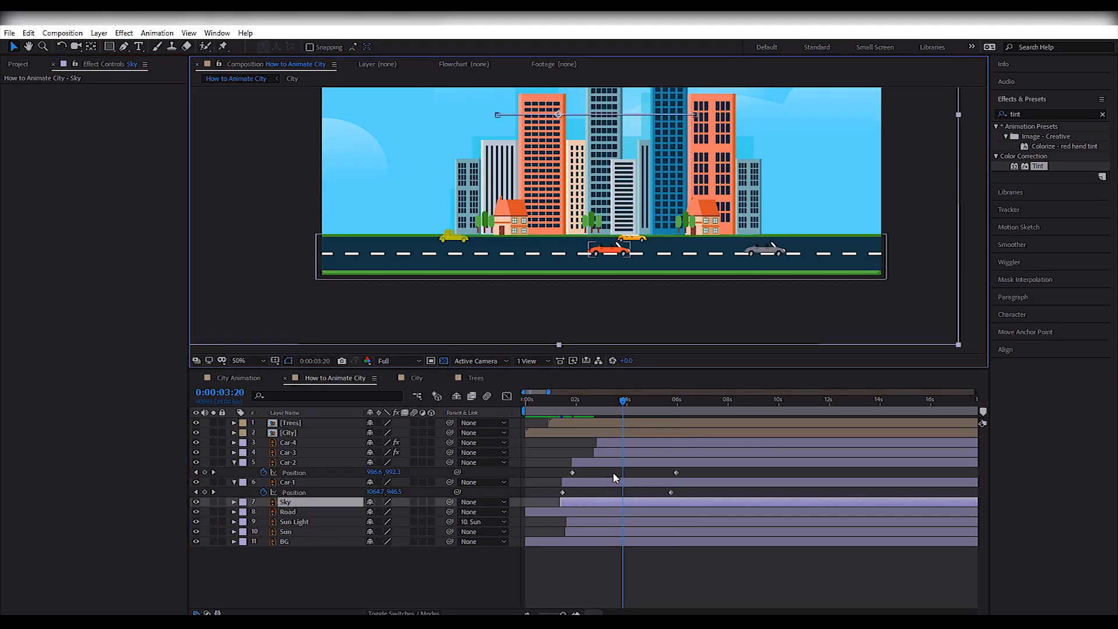
Recolor the Car-4 layer blue through the Map White To color of its Tint effect.
{"action": "left_click", "coordinate": [613, 474]}
{"action": "left_click", "coordinate": [456, 231]}
{"action": "left_click", "coordinate": [614, 444]}
{"action": "left_click", "coordinate": [620, 452]}
{"action": "left_click", "coordinate": [622, 442]}
{"action": "left_click", "coordinate": [109, 108]}
{"action": "key", "text": "Return"}
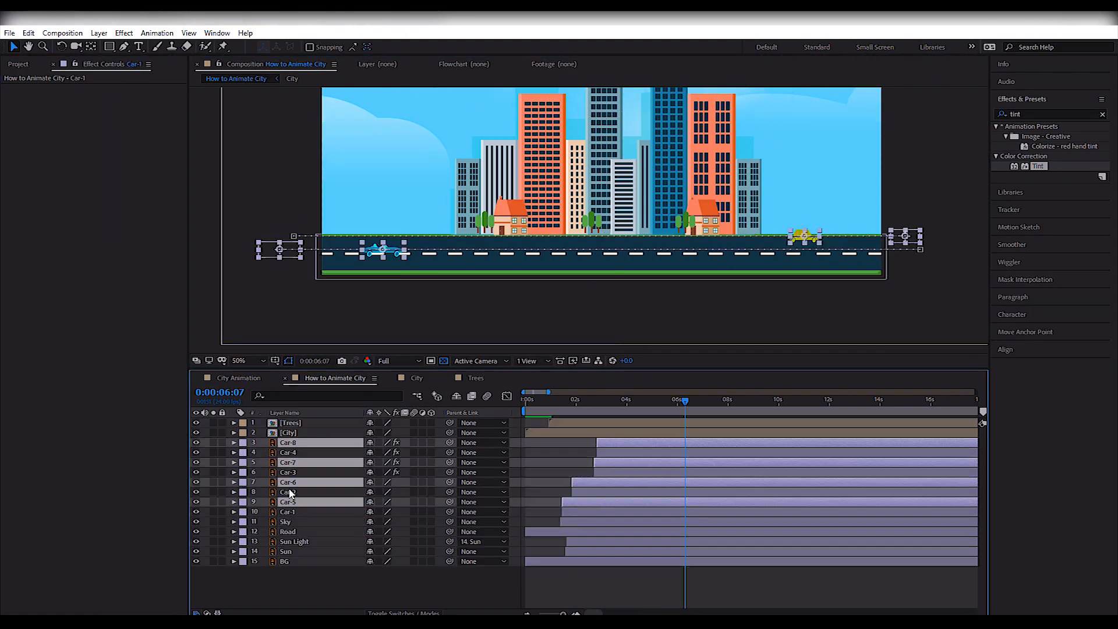
Duplicate the four car layers and start the copies later in the timeline.
{"action": "left_click", "coordinate": [314, 462]}
{"action": "left_click_drag", "start_coordinate": [651, 509], "coordinate": [706, 470]}
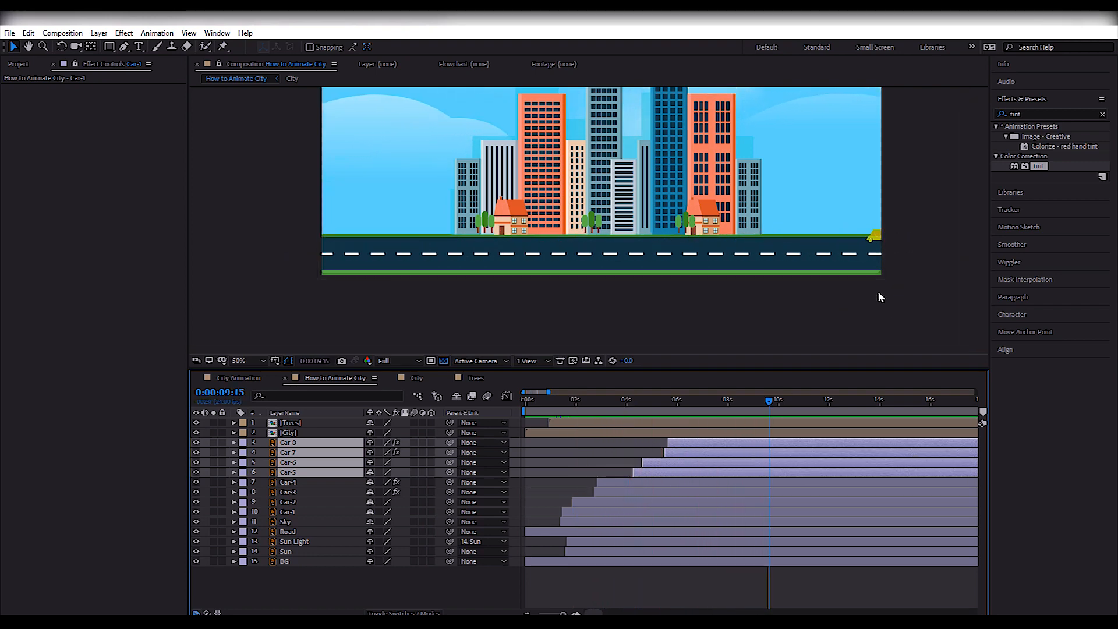
{"action": "scroll", "coordinate": [879, 292], "scroll_direction": "down", "scroll_amount": 2}
{"action": "left_click", "coordinate": [879, 286]}
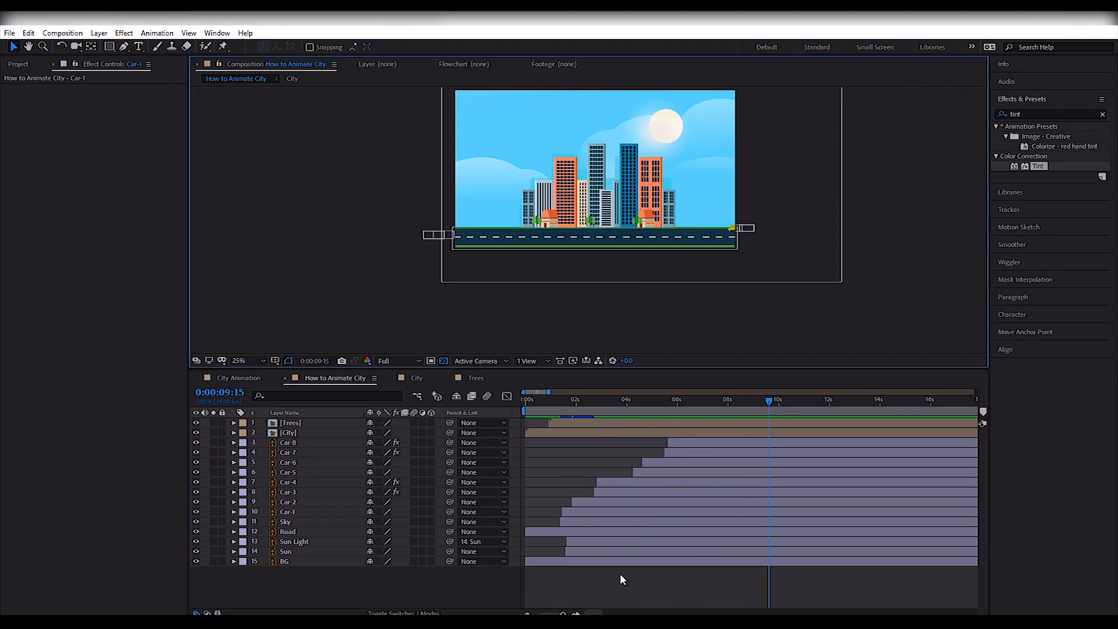
Find the Gradient Ramp effect and apply it to the BG layer.
{"action": "left_click", "coordinate": [284, 561]}
{"action": "left_click", "coordinate": [1102, 115]}
{"action": "type", "text": "ramp"}
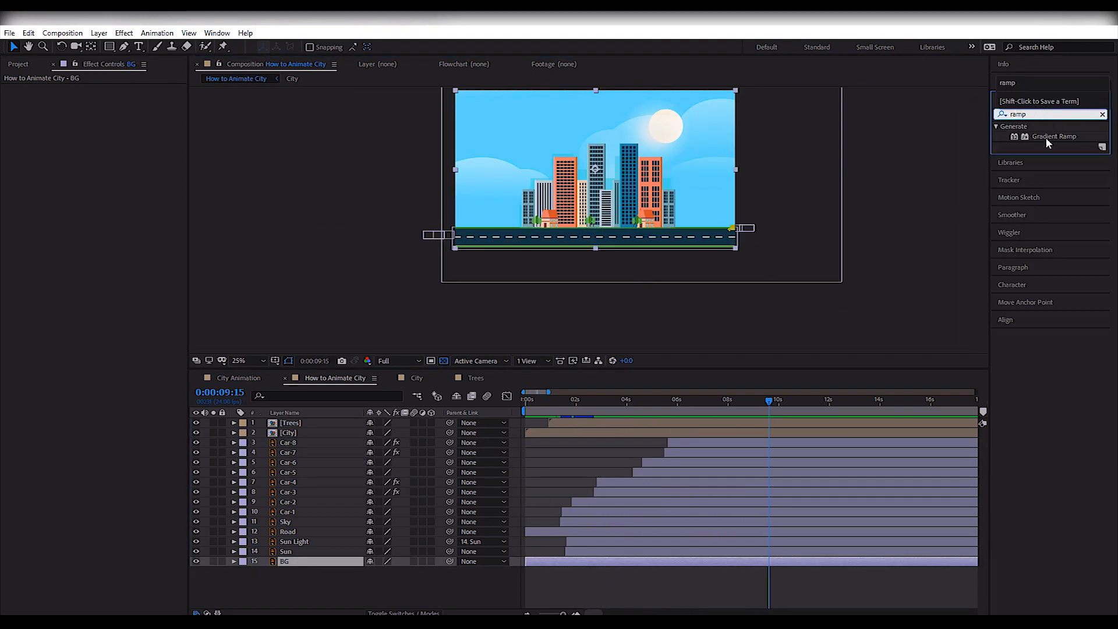
{"action": "left_click_drag", "start_coordinate": [1054, 136], "coordinate": [600, 566]}
Set the Gradient Ramp's End Color to blue and its Start Color to white.
{"action": "left_click", "coordinate": [109, 128]}
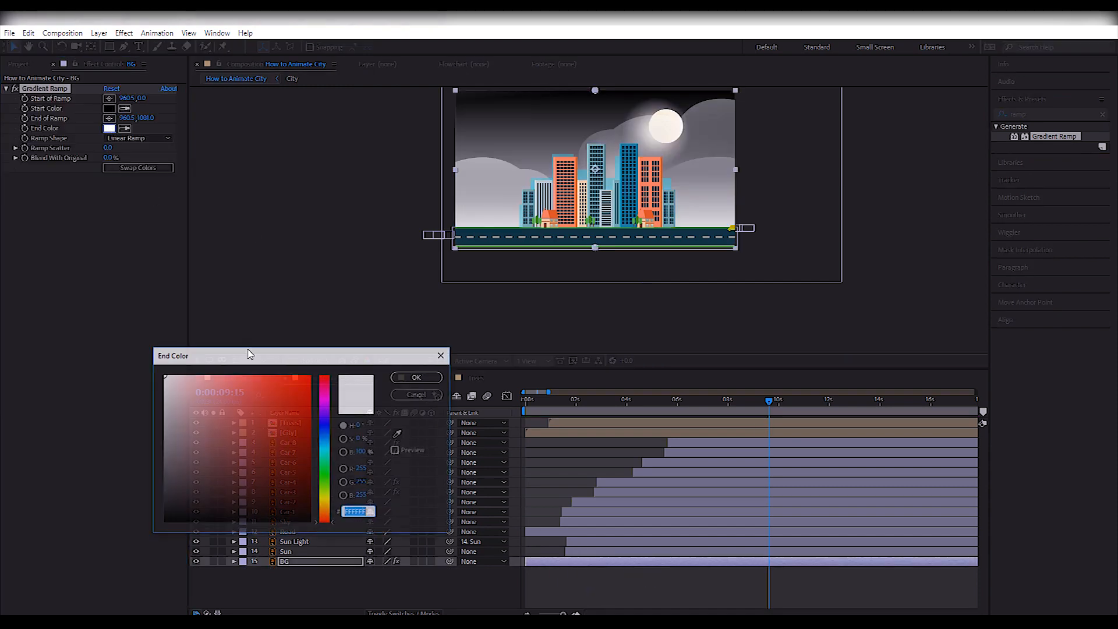
{"action": "left_click", "coordinate": [418, 377]}
{"action": "left_click", "coordinate": [108, 108]}
{"action": "left_click", "coordinate": [164, 376]}
{"action": "left_click", "coordinate": [418, 377]}
Change the gradient to Radial Ramp, with its start point behind the central towers and its end point far below the frame.
{"action": "left_click_drag", "start_coordinate": [595, 248], "coordinate": [595, 280]}
{"action": "left_click_drag", "start_coordinate": [595, 90], "coordinate": [594, 145]}
{"action": "left_click", "coordinate": [140, 167]}
{"action": "left_click_drag", "start_coordinate": [595, 279], "coordinate": [609, 339]}
{"action": "left_click", "coordinate": [139, 138]}
{"action": "left_click", "coordinate": [129, 163]}
{"action": "left_click", "coordinate": [139, 168]}
Try yellow for the Gradient Ramp's Start Color and a paler yellow for its End Color.
{"action": "left_click", "coordinate": [109, 109]}
{"action": "left_click", "coordinate": [324, 502]}
{"action": "left_click", "coordinate": [224, 375]}
{"action": "left_click", "coordinate": [418, 377]}
{"action": "left_click", "coordinate": [109, 128]}
{"action": "left_click", "coordinate": [198, 376]}
{"action": "left_click", "coordinate": [418, 377]}
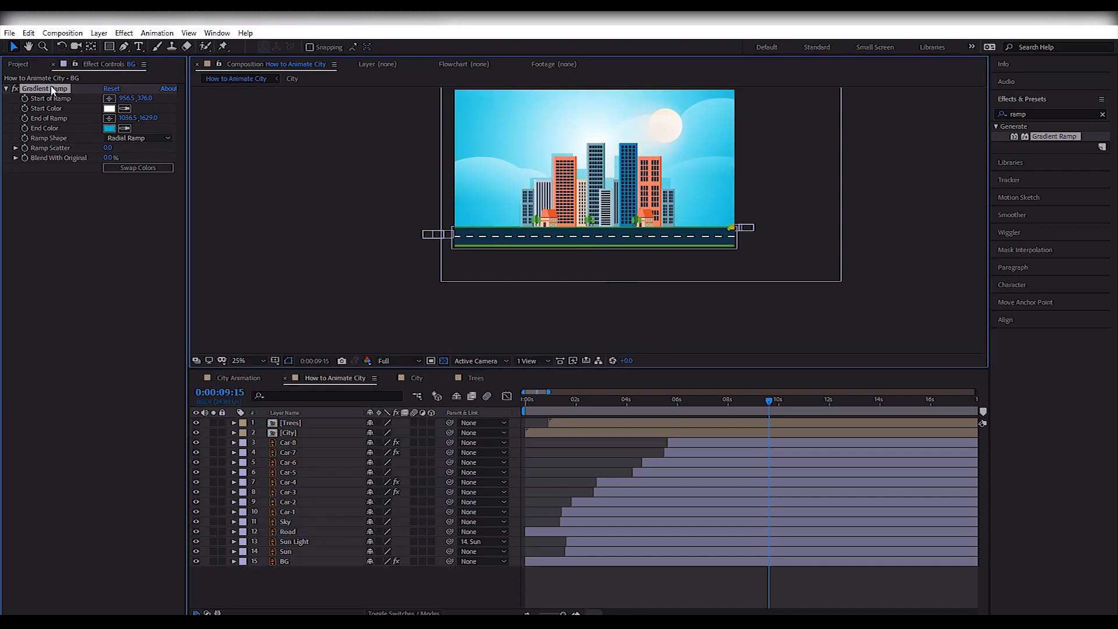
At 4:22, move the Start of Ramp to 1200.5, 456.0 and the End of Ramp to 1104.5, 577.0.
{"action": "left_click", "coordinate": [522, 413]}
{"action": "left_click", "coordinate": [651, 401]}
{"action": "left_click_drag", "start_coordinate": [594, 145], "coordinate": [629, 156]}
{"action": "left_click_drag", "start_coordinate": [605, 327], "coordinate": [617, 171]}
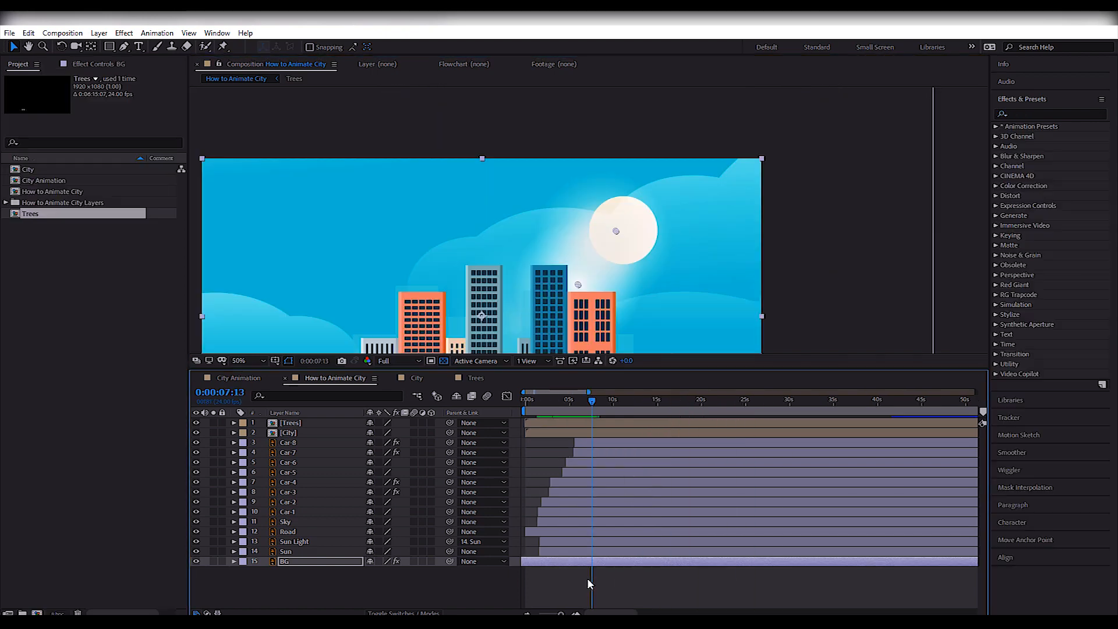
Create an adjustment layer directly above the BG layer and return to the start of the composition.
{"action": "right_click", "coordinate": [589, 580]}
{"action": "mouse_move", "coordinate": [652, 452]}
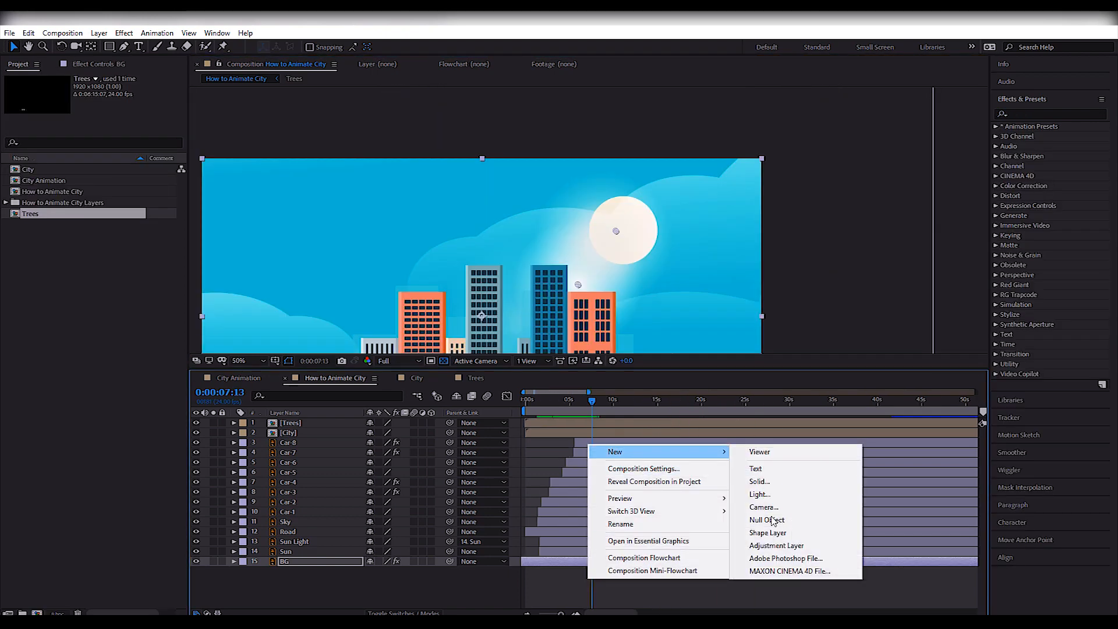
{"action": "left_click", "coordinate": [777, 546]}
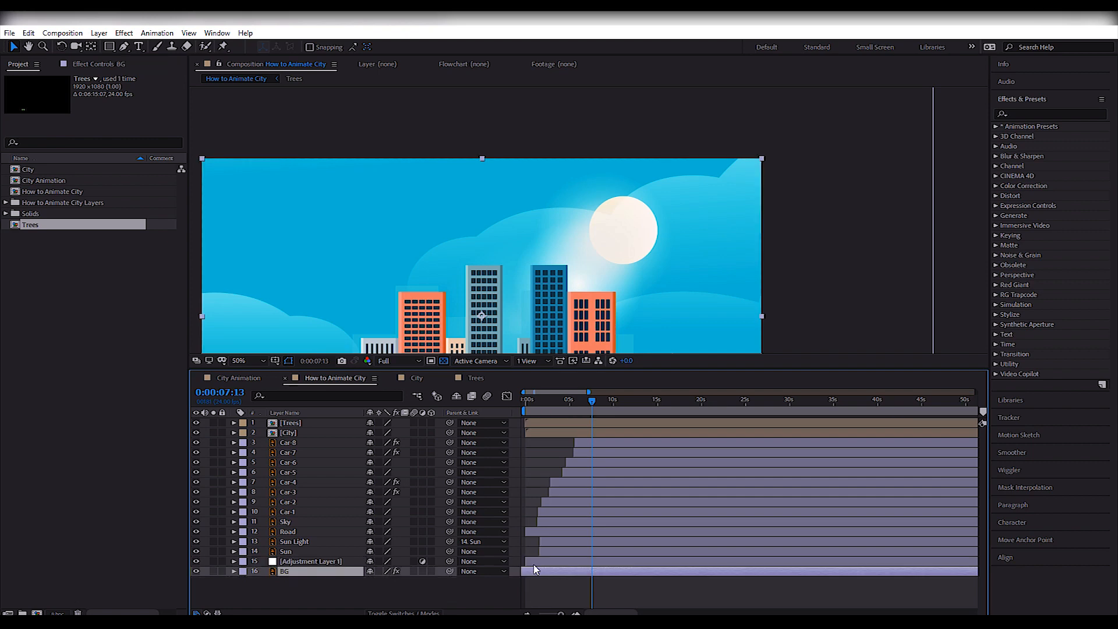
{"action": "key", "text": "Home"}
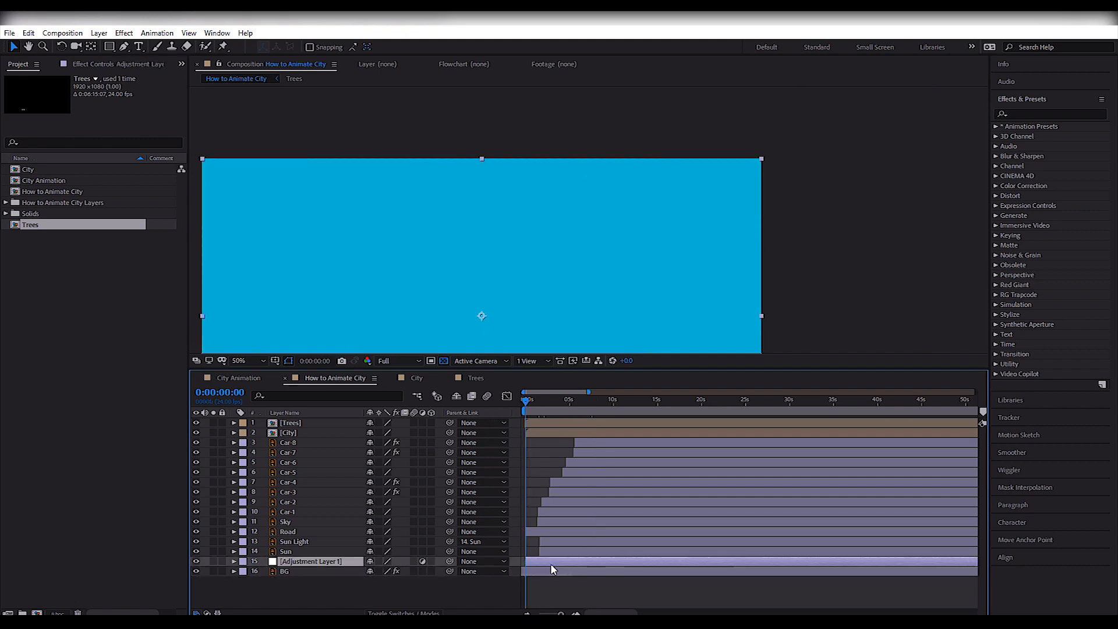
Move the Gradient Ramp effect from the BG layer to Adjustment Layer 1.
{"action": "left_click", "coordinate": [546, 572]}
{"action": "left_click", "coordinate": [103, 64]}
{"action": "left_click", "coordinate": [38, 88]}
{"action": "key", "text": "ctrl+x"}
{"action": "left_click", "coordinate": [557, 562]}
{"action": "key", "text": "ctrl+v"}
Fade in Adjustment Layer 1 with Opacity keyframes from 0% to 100%, and set its blend mode to Soft Light.
{"action": "left_click_drag", "start_coordinate": [573, 407], "coordinate": [547, 434]}
{"action": "key", "text": "comma"}
{"action": "key", "text": "comma"}
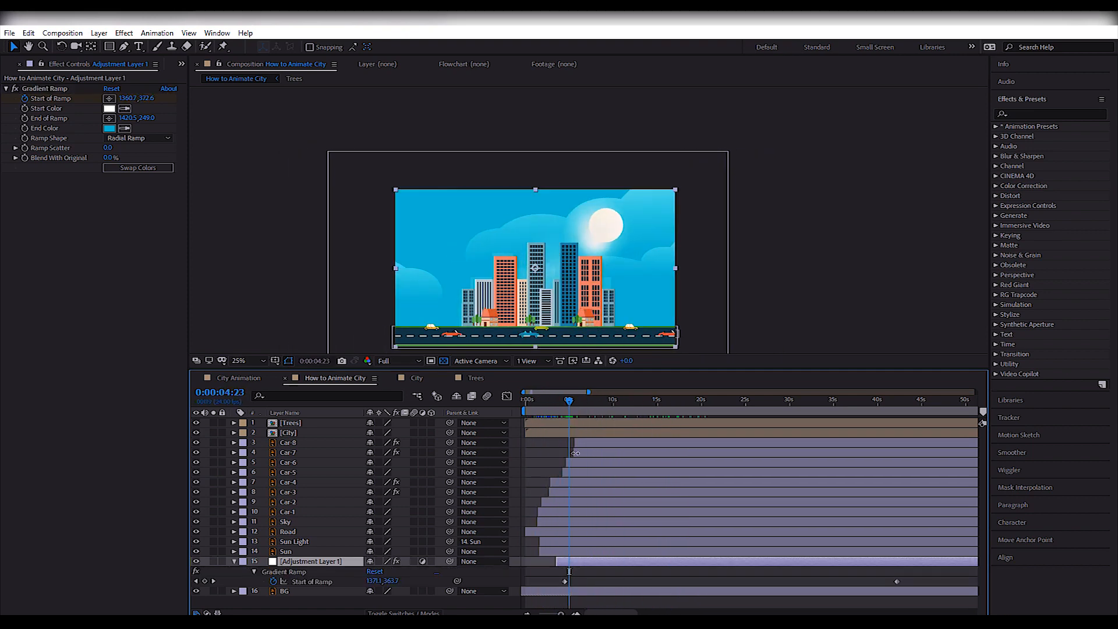
{"action": "key", "text": "alt+shift+t"}
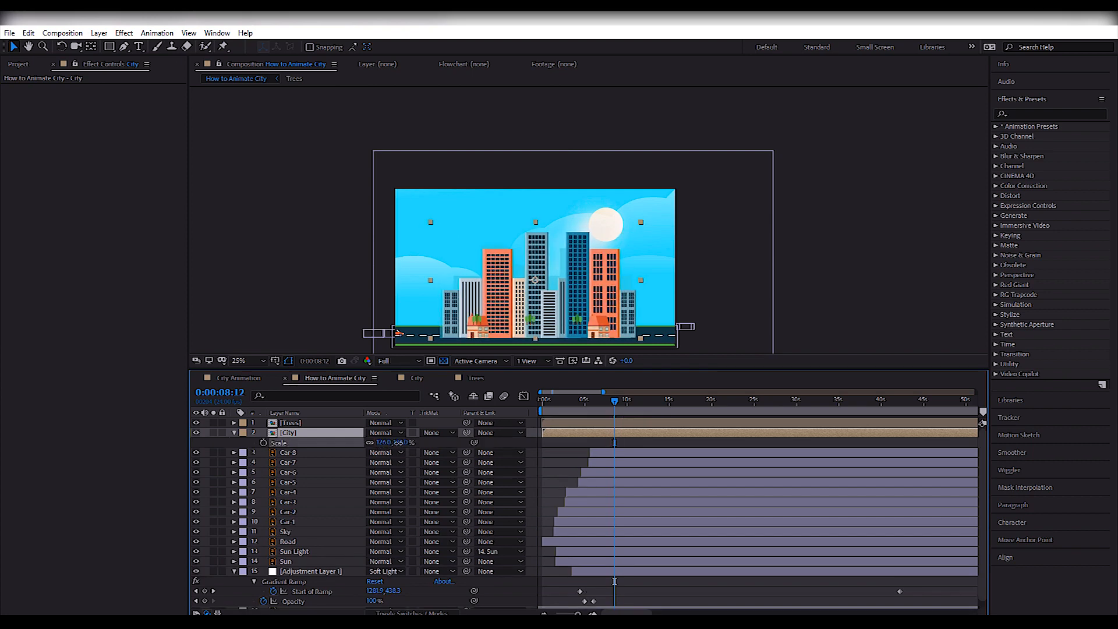
Scale the City layer to 121% and collapse the open properties of the City layer and Adjustment Layer 1.
{"action": "left_click_drag", "start_coordinate": [397, 443], "coordinate": [391, 450]}
{"action": "left_click", "coordinate": [802, 302]}
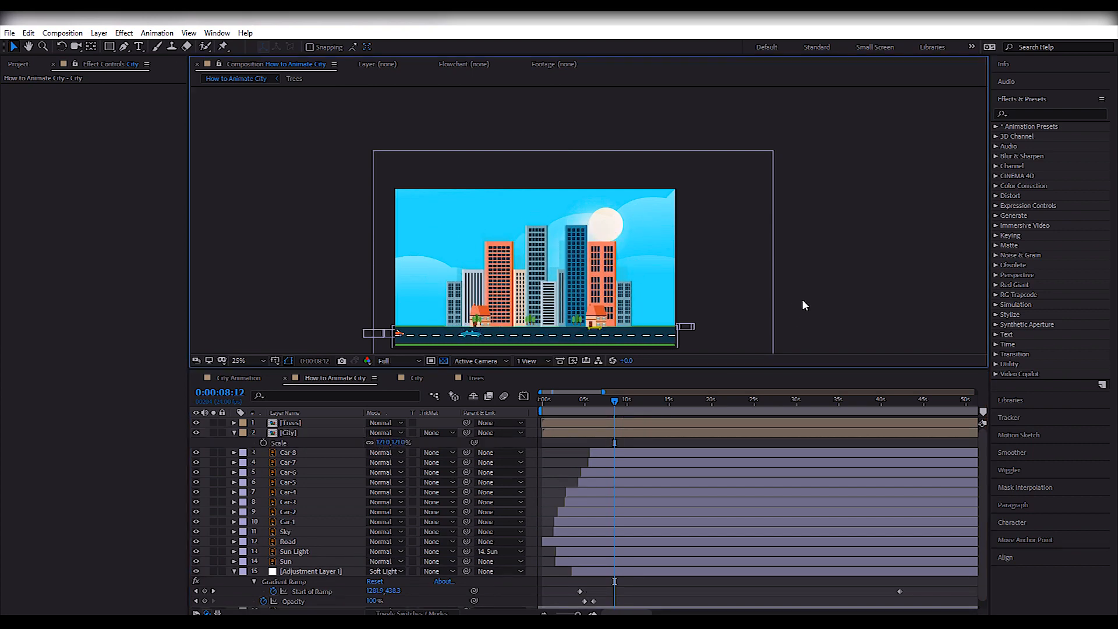
{"action": "left_click_drag", "start_coordinate": [802, 302], "coordinate": [819, 288]}
{"action": "left_click", "coordinate": [234, 432]}
{"action": "left_click", "coordinate": [235, 562]}
Preview the animation, start the Trees layer later at about 1.5 seconds, and preview again from the beginning.
{"action": "left_click", "coordinate": [544, 402]}
{"action": "key", "text": "space"}
{"action": "key", "text": "space"}
{"action": "left_click", "coordinate": [294, 423]}
{"action": "key", "text": "bracketleft"}
{"action": "left_click", "coordinate": [547, 402]}
{"action": "key", "text": "space"}
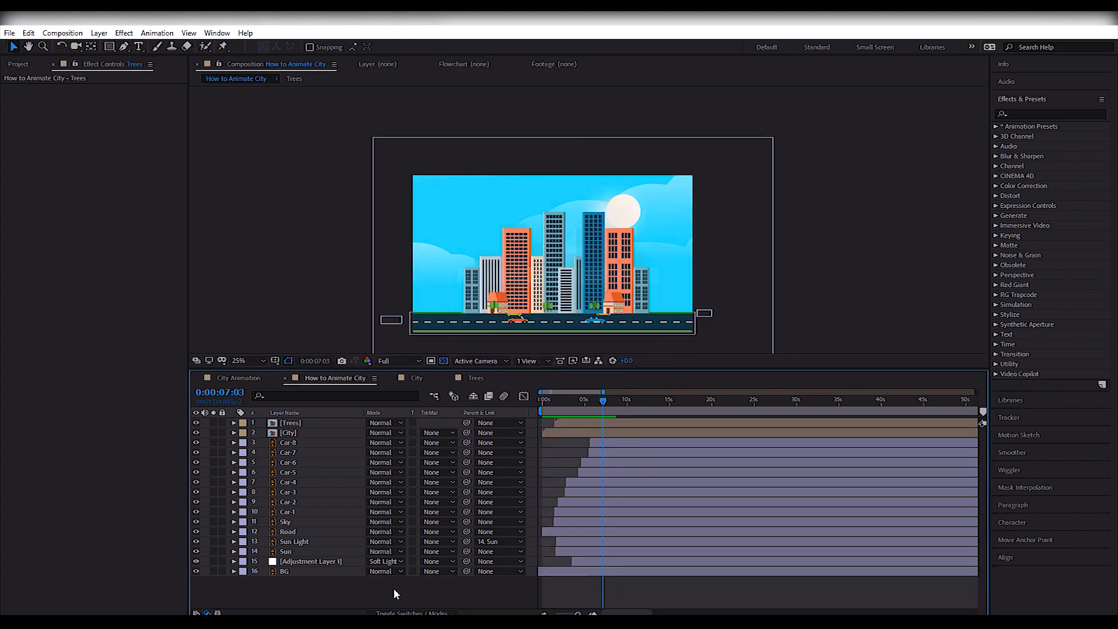
Create a full-frame pale cyan solid, 1920 × 1080 px, on top of the other layers.
{"action": "right_click", "coordinate": [399, 596]}
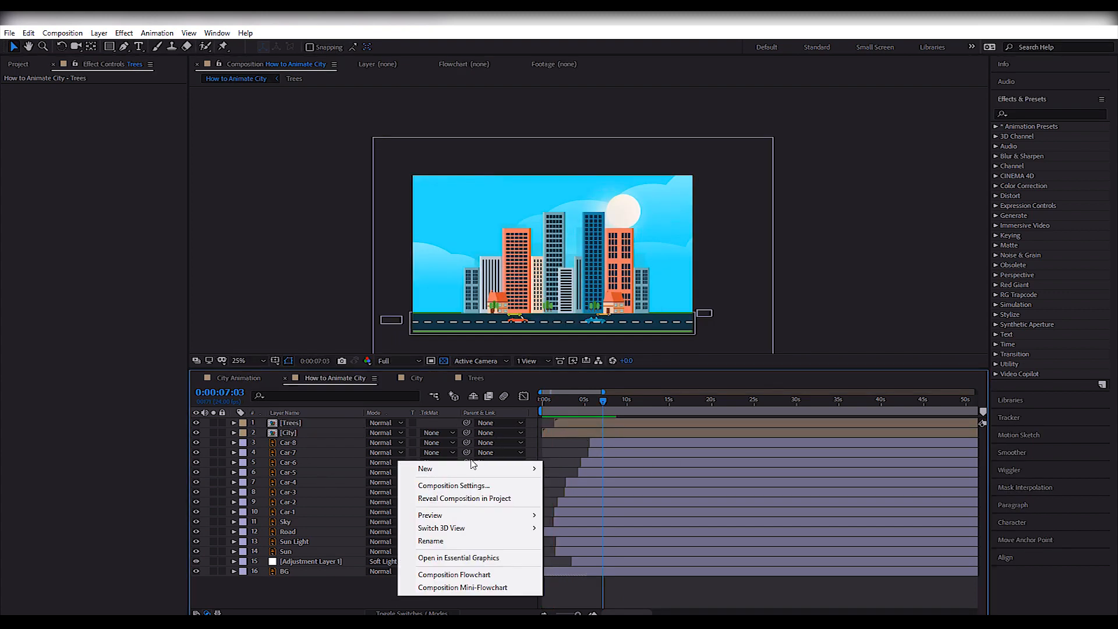
{"action": "mouse_move", "coordinate": [464, 472]}
{"action": "left_click", "coordinate": [605, 501]}
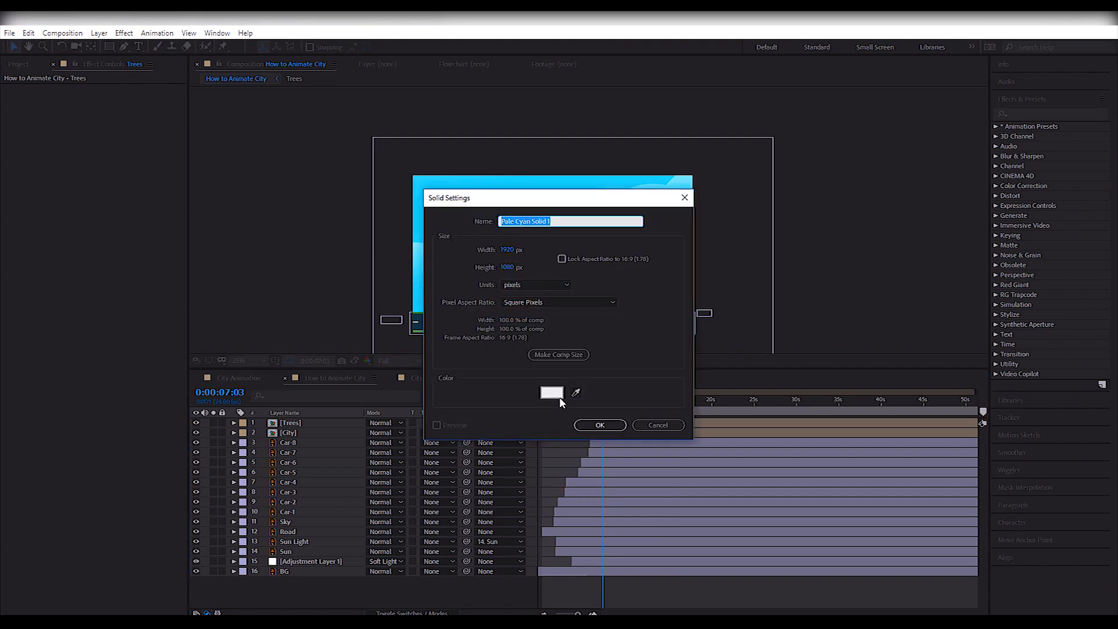
{"action": "left_click", "coordinate": [589, 427]}
Draw a large ellipse mask on the pale cyan solid and nudge it up to center it in the frame.
{"action": "left_click", "coordinate": [109, 47]}
{"action": "left_click", "coordinate": [150, 71]}
{"action": "mouse_move", "coordinate": [435, 189]}
{"action": "left_mouse_down"}
{"action": "mouse_move", "coordinate": [587, 300]}
{"action": "mouse_move", "coordinate": [670, 325]}
{"action": "left_mouse_up"}
{"action": "key", "text": "v"}
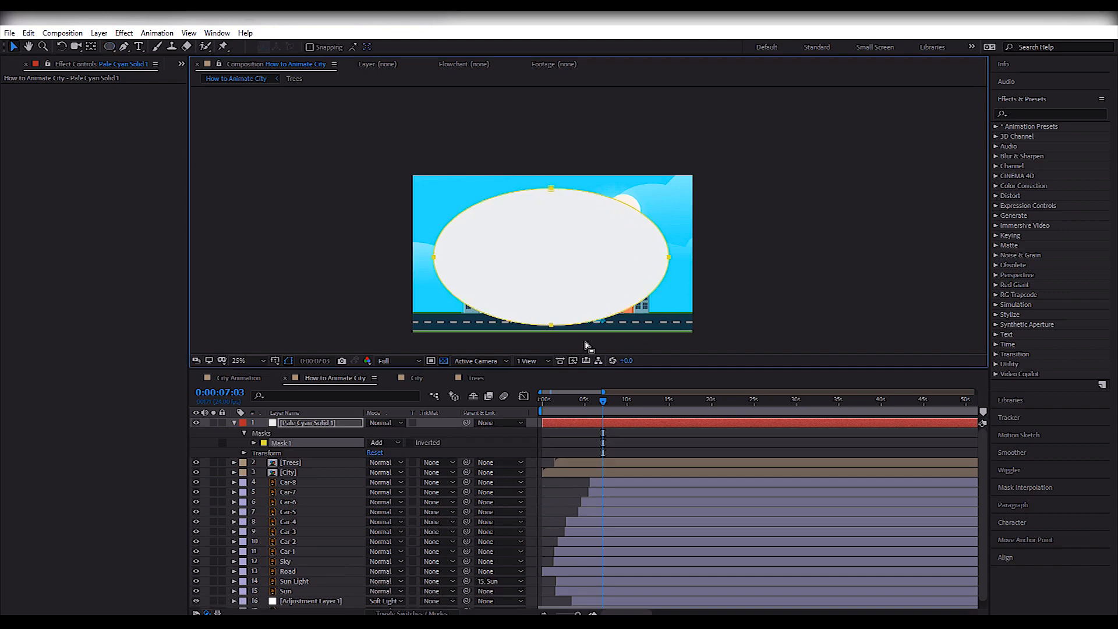
{"action": "left_click_drag", "start_coordinate": [551, 188], "coordinate": [551, 185]}
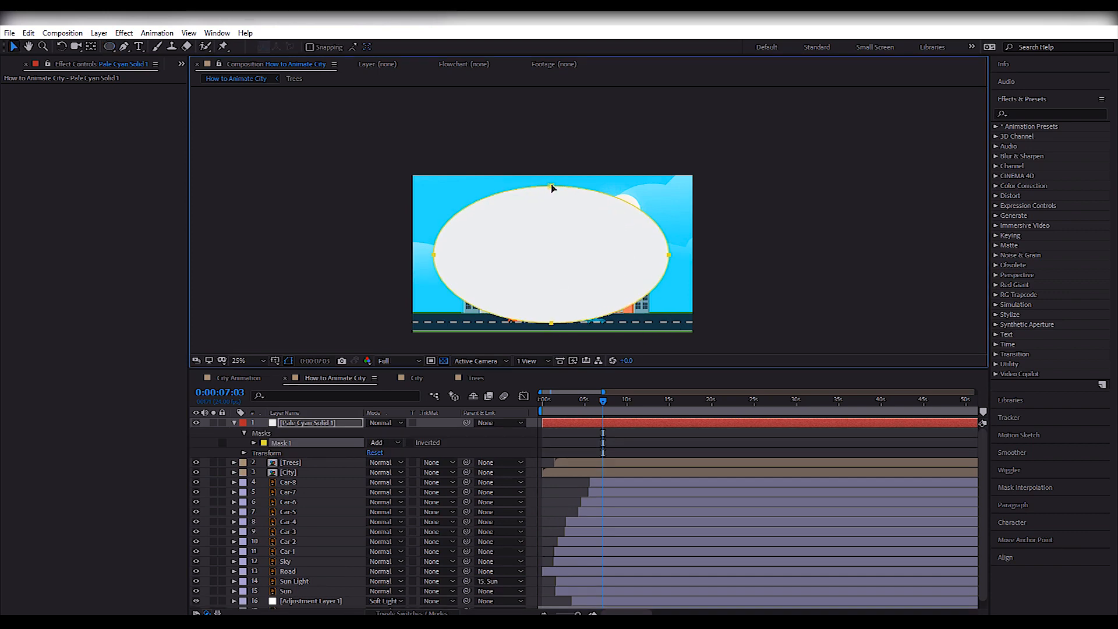
Set the ellipse mask to Subtract with a strongly feathered edge, and blend the pale cyan solid in Soft Light.
{"action": "left_click", "coordinate": [382, 443]}
{"action": "left_click", "coordinate": [387, 471]}
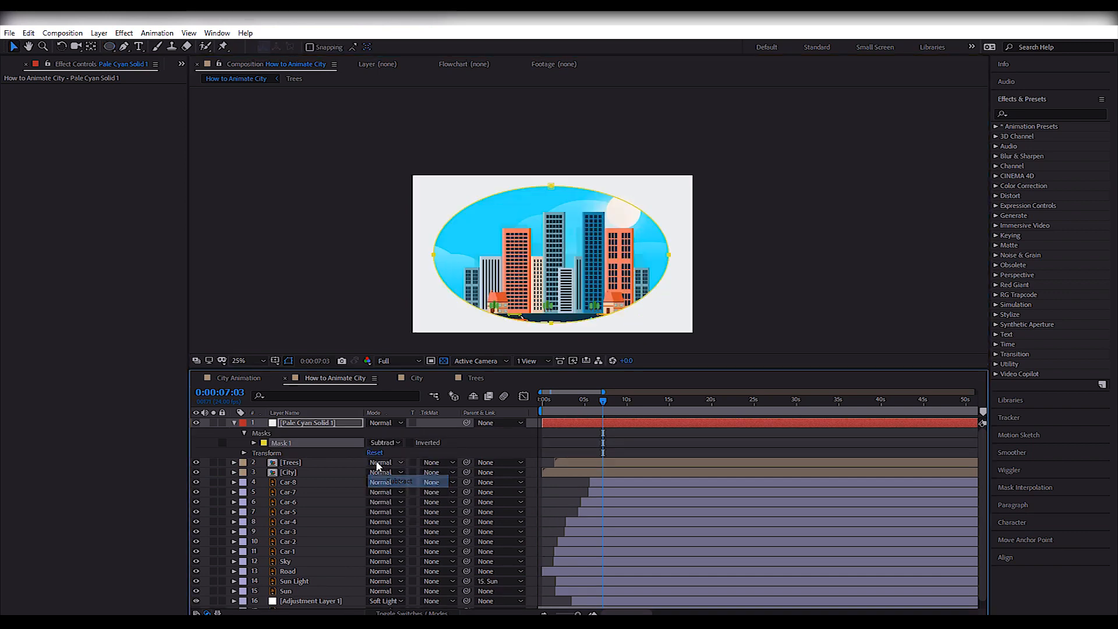
{"action": "left_click", "coordinate": [254, 443]}
{"action": "left_click_drag", "start_coordinate": [381, 462], "coordinate": [535, 462]}
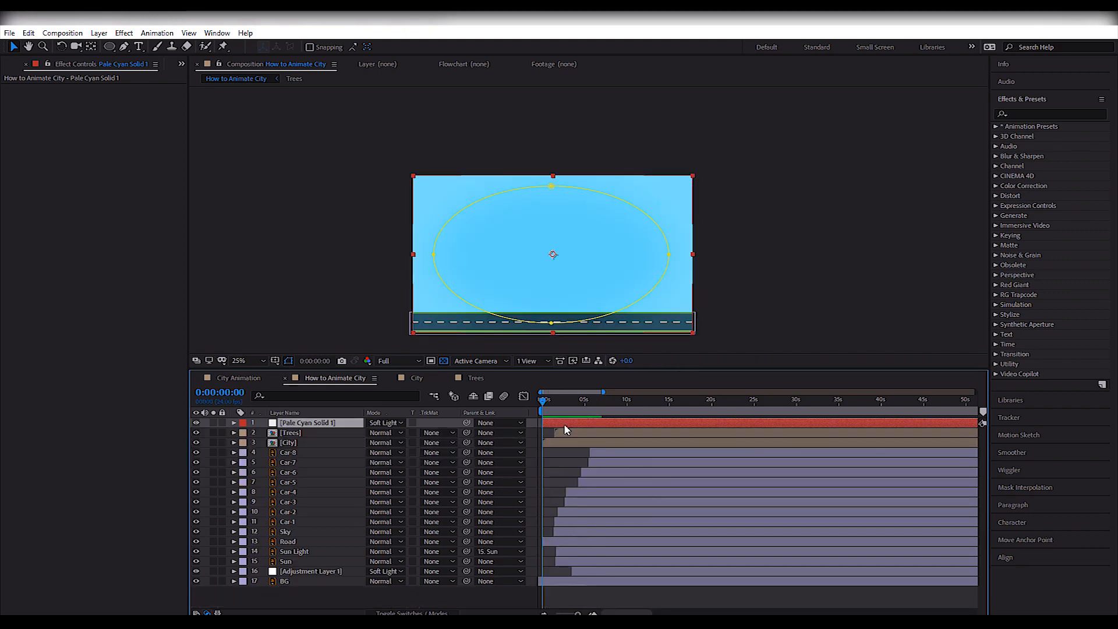
Duplicate the pale cyan solid and change the copy to a new black solid.
{"action": "left_click", "coordinate": [124, 33]}
{"action": "left_click", "coordinate": [134, 59]}
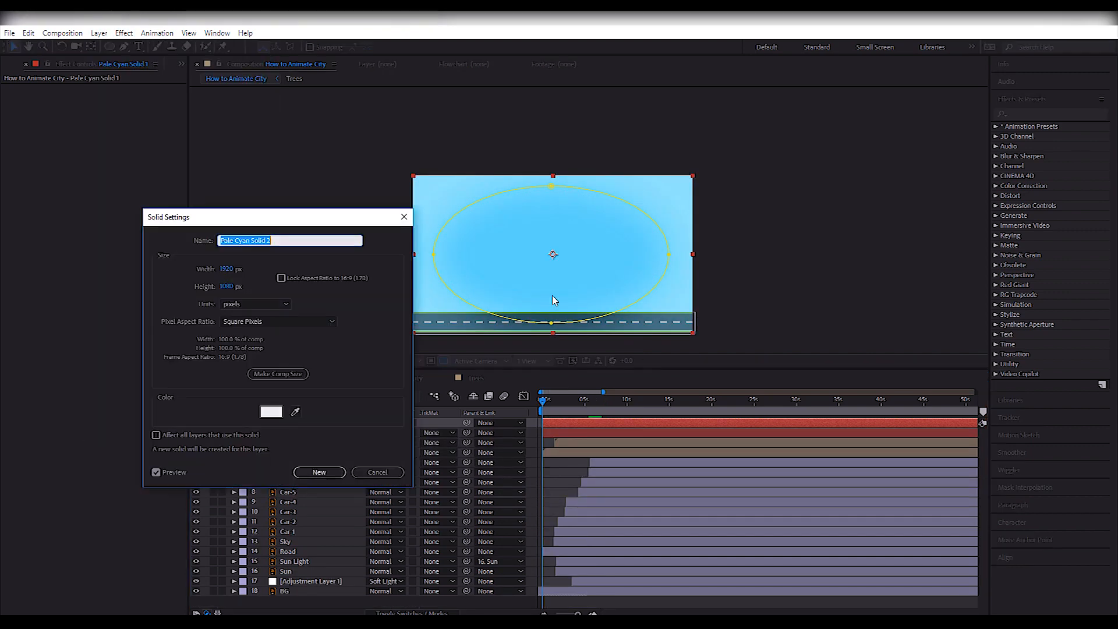
{"action": "left_click", "coordinate": [271, 408]}
{"action": "left_click", "coordinate": [200, 502]}
{"action": "left_click", "coordinate": [418, 377]}
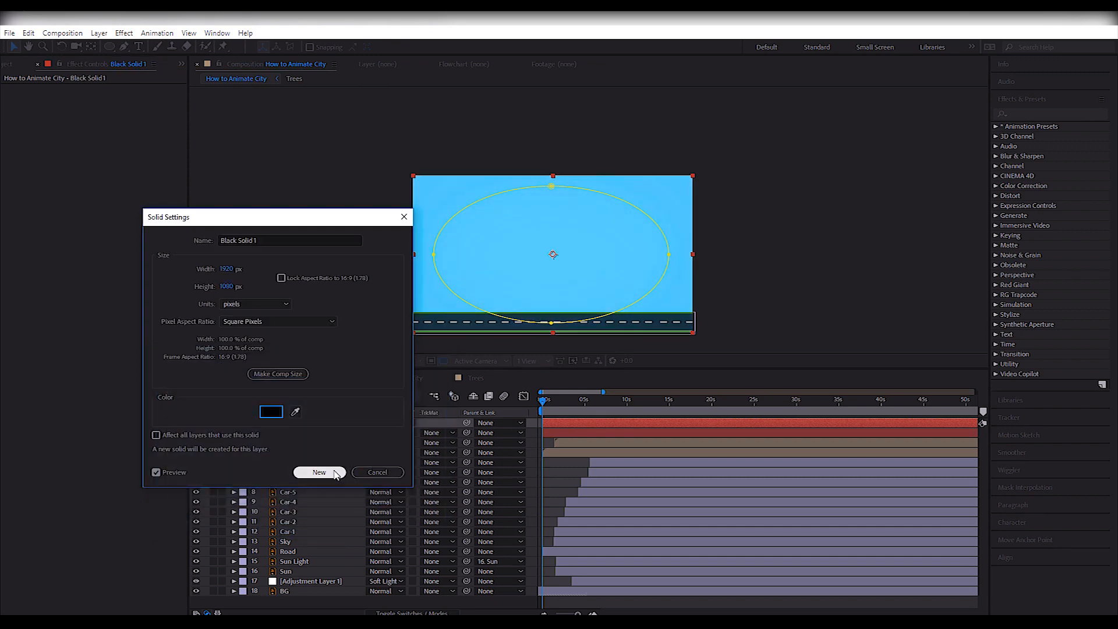
{"action": "left_click", "coordinate": [318, 474]}
Try Overlay on the black solid, switch its blend mode to Normal, and set its Opacity to 57%.
{"action": "left_click", "coordinate": [384, 423]}
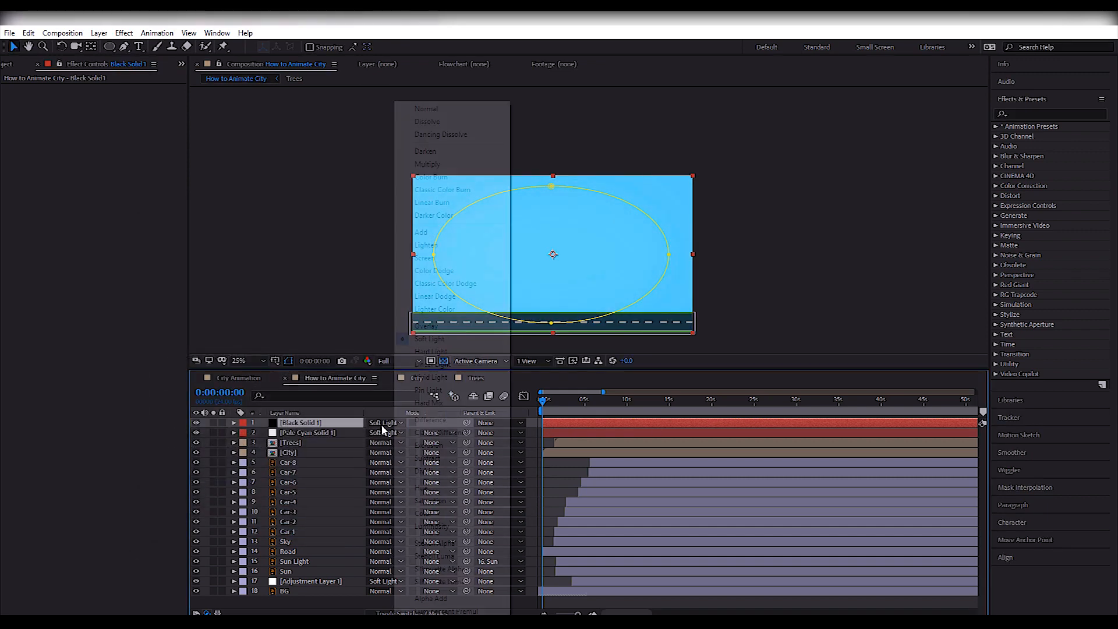
{"action": "left_click", "coordinate": [431, 327]}
{"action": "left_click", "coordinate": [384, 423]}
{"action": "left_click", "coordinate": [431, 106]}
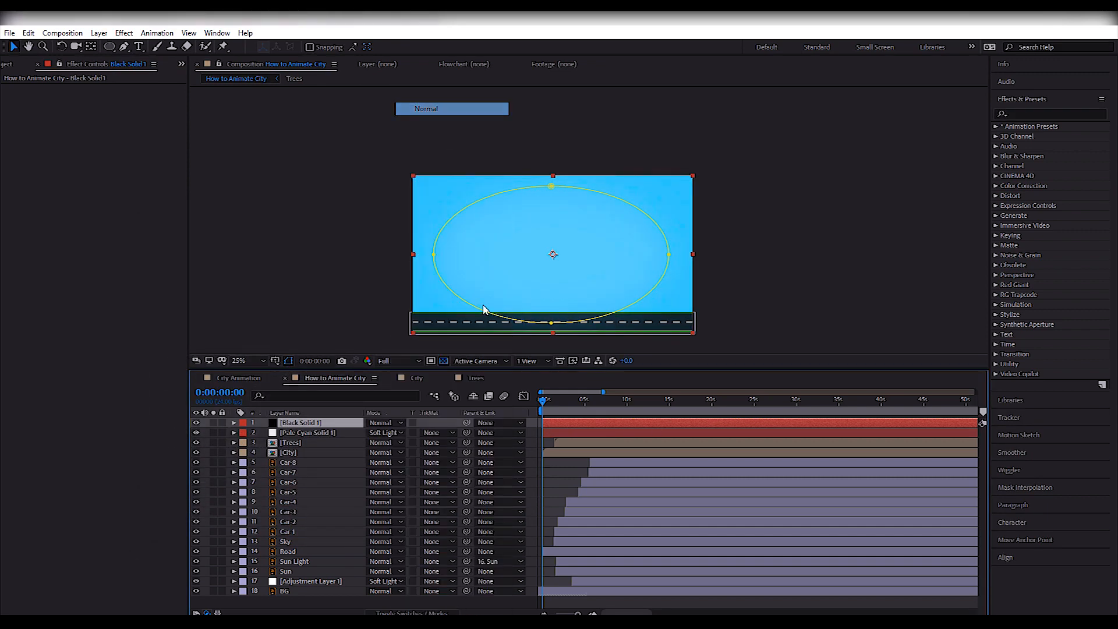
{"action": "key", "text": "t"}
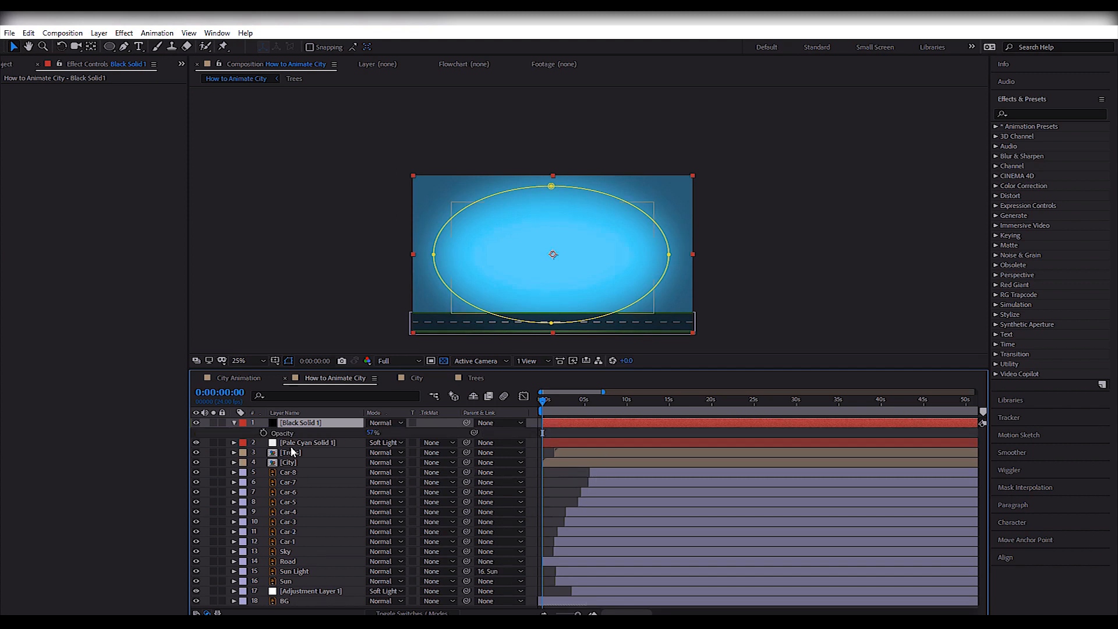
Keyframe the black solid's Opacity from 57% at the start to 0% at about 3.5 seconds, and preview the fade.
{"action": "key", "text": "space"}
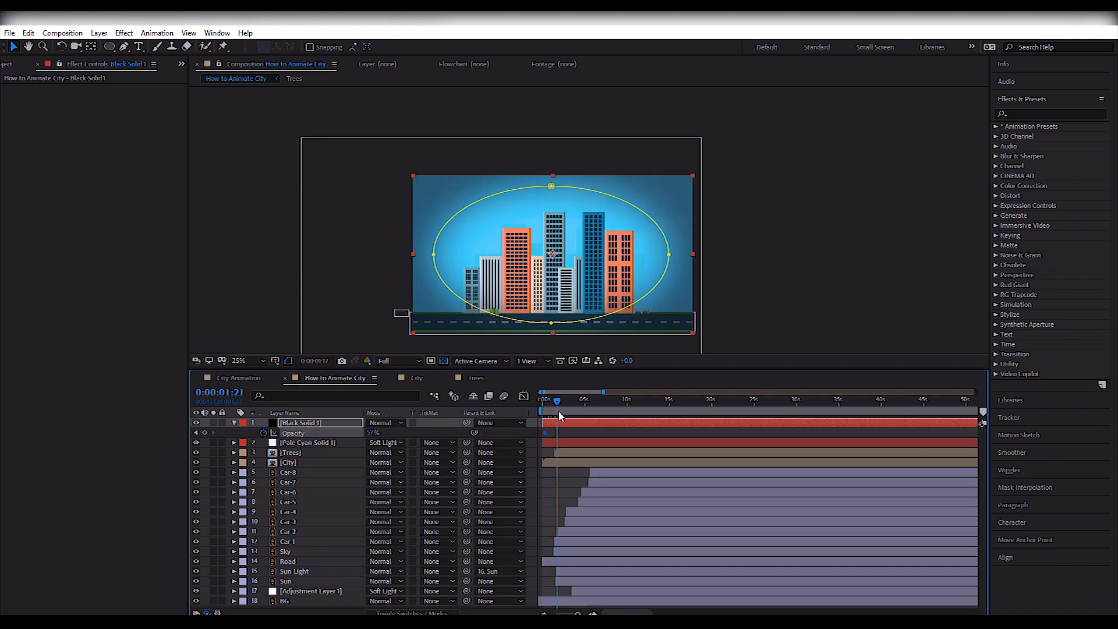
{"action": "left_click_drag", "start_coordinate": [371, 434], "coordinate": [338, 438]}
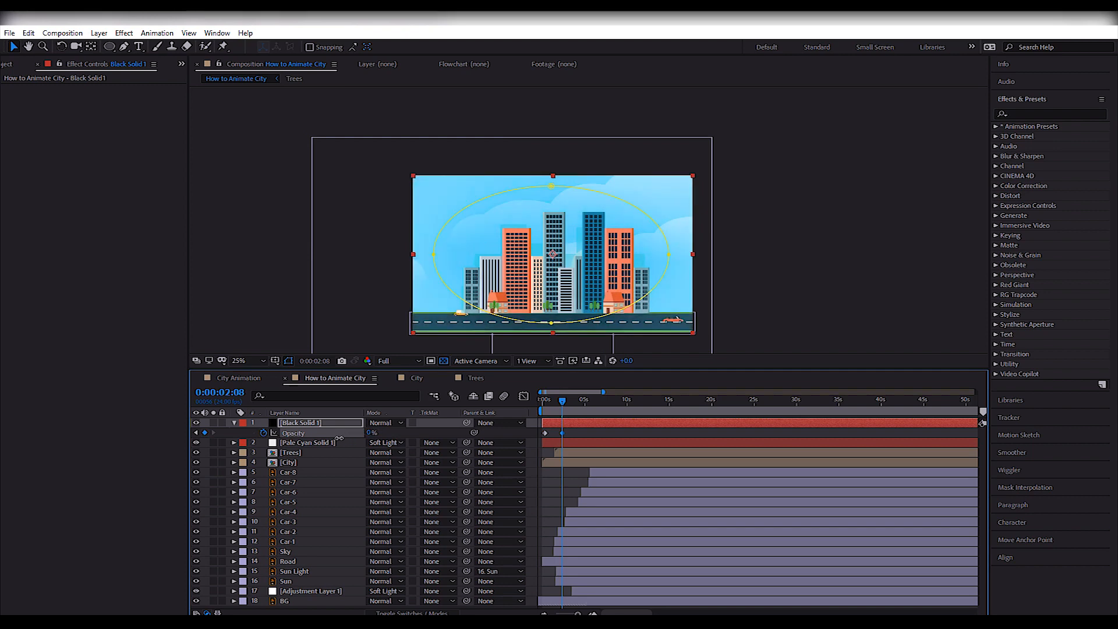
{"action": "key", "text": "Home"}
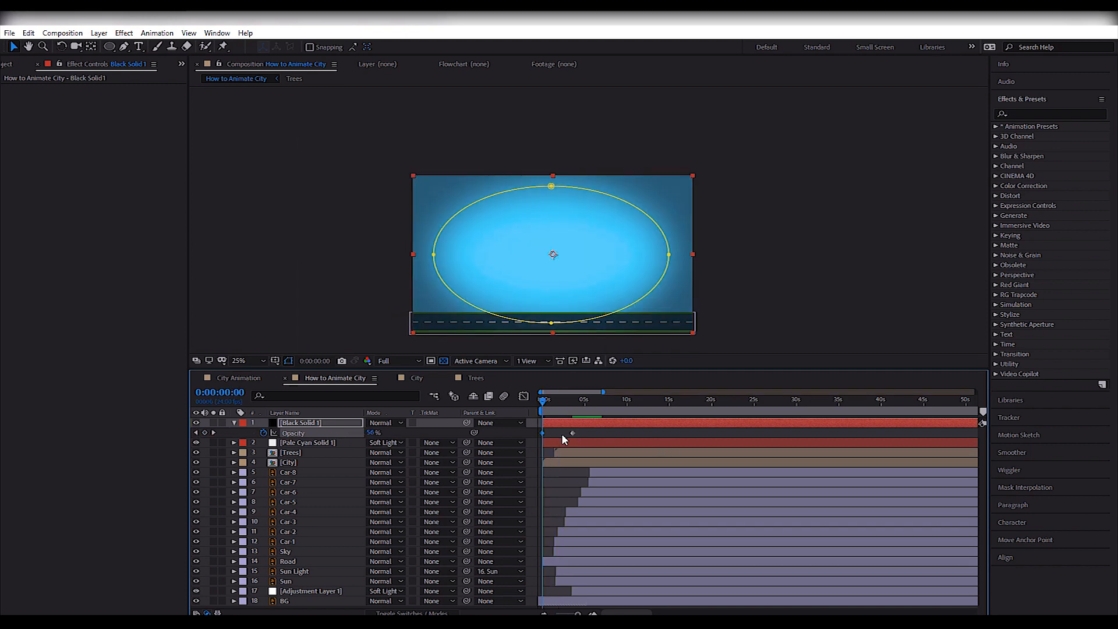
{"action": "key", "text": "space"}
{"action": "key", "text": "space"}
{"action": "key", "text": "Home"}
Move the black solid's final Opacity keyframe to about 4.8 seconds, preview it, and raise the Opacity at the start.
{"action": "key", "text": "space"}
Collapse the black solid's properties and preview the complete animation from the start.
{"action": "key", "text": "space"}
{"action": "left_click_drag", "start_coordinate": [572, 434], "coordinate": [584, 435]}
{"action": "key", "text": "Home"}
{"action": "key", "text": "space"}
{"action": "key", "text": "space"}
{"action": "key", "text": "Home"}
{"action": "left_click_drag", "start_coordinate": [371, 433], "coordinate": [405, 433]}
Try to flatten the black solid's ellipse mask by moving its lowest and highest points inward.
{"action": "left_click", "coordinate": [560, 421]}
{"action": "left_click_drag", "start_coordinate": [550, 323], "coordinate": [551, 302]}
{"action": "left_click_drag", "start_coordinate": [551, 186], "coordinate": [551, 225]}
{"action": "key", "text": "ctrl+z"}
{"action": "key", "text": "ctrl+z"}
{"action": "key", "text": "u"}
{"action": "key", "text": "space"}
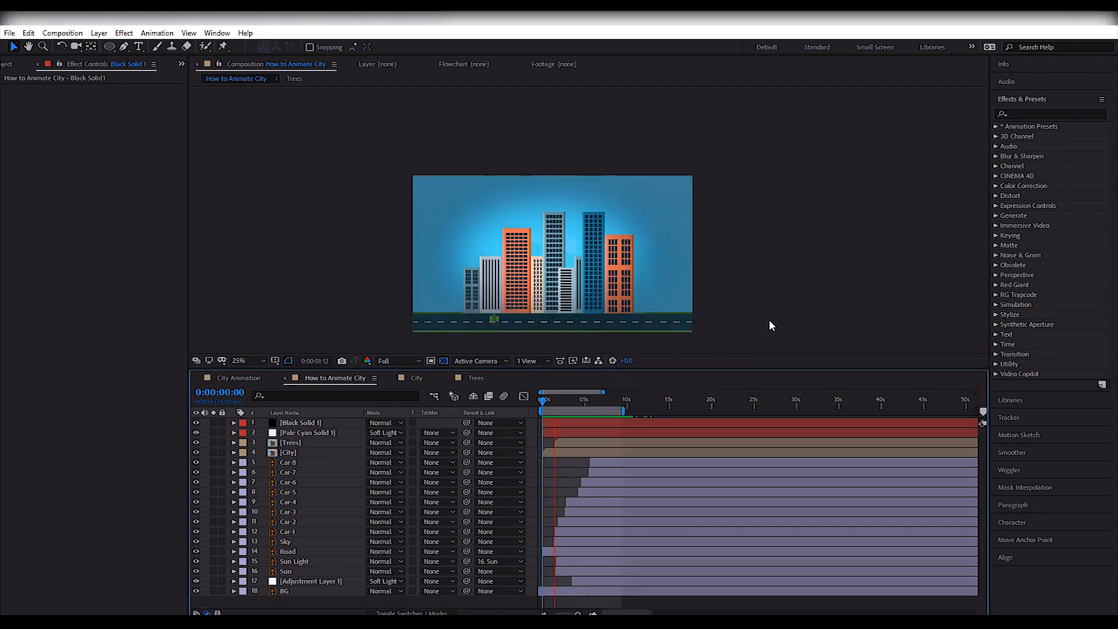